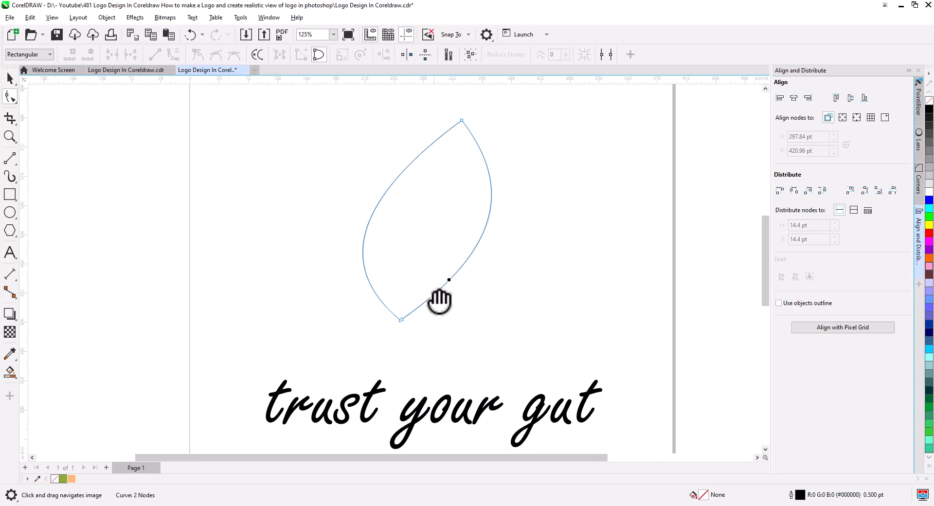
Step: Draw a narrow closed triangular stem about 54 by 281 pt, running from inside the leaf's tip to below its base
left_click(13, 160)
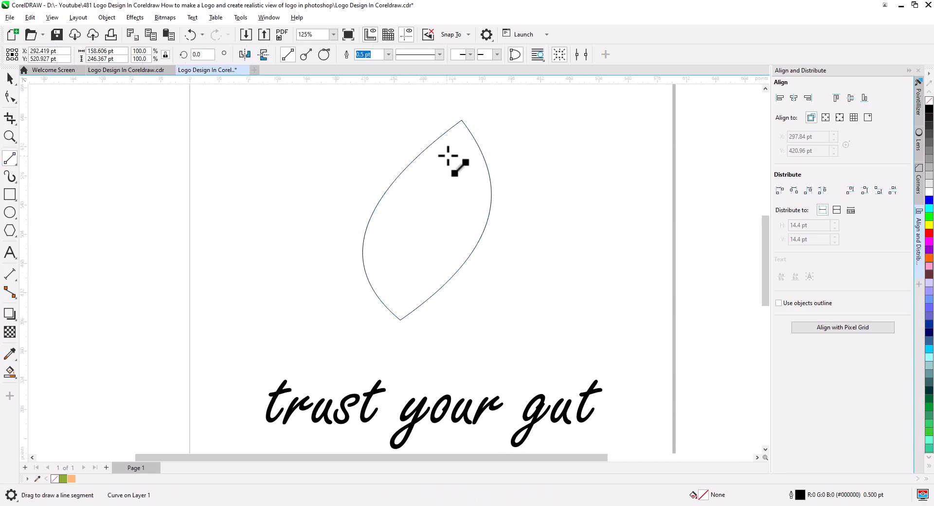
mouse_move(454, 144)
left_mouse_down()
mouse_move(433, 354)
mouse_move(414, 383)
mouse_move(409, 371)
mouse_move(428, 359)
mouse_move(453, 143)
left_mouse_up()
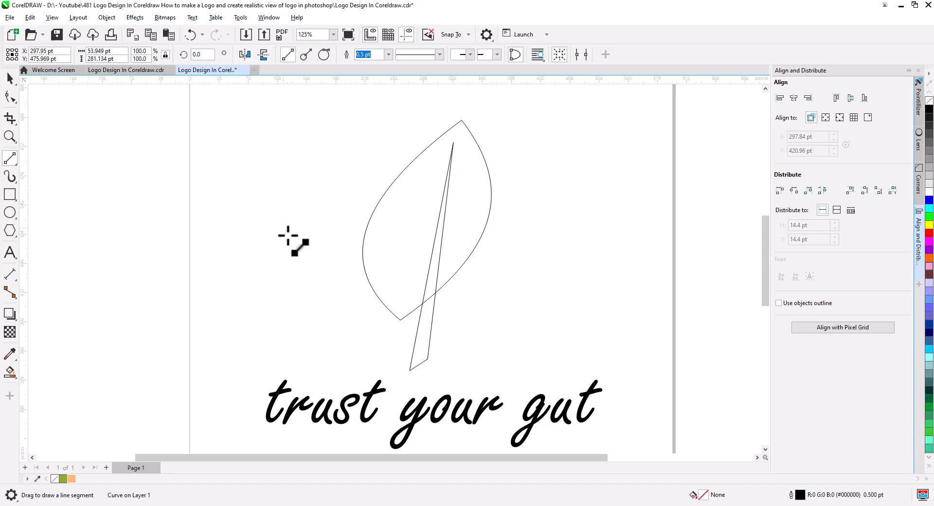
Step: Convert the stem's sides to curves and bend them into a smooth arc that hooks outward at the base
left_click(9, 96)
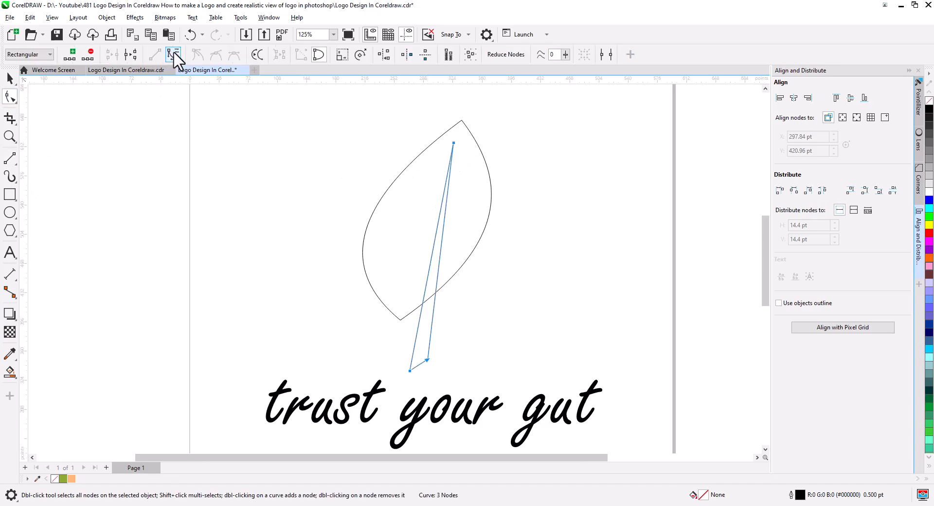
left_click(173, 54)
left_click_drag(427, 282, 409, 337)
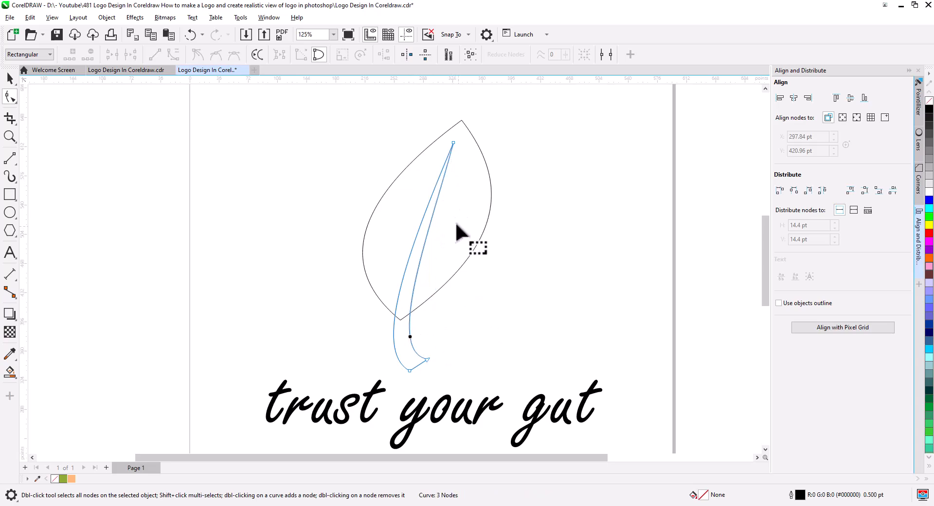
left_click(436, 184)
left_click_drag(410, 251, 406, 205)
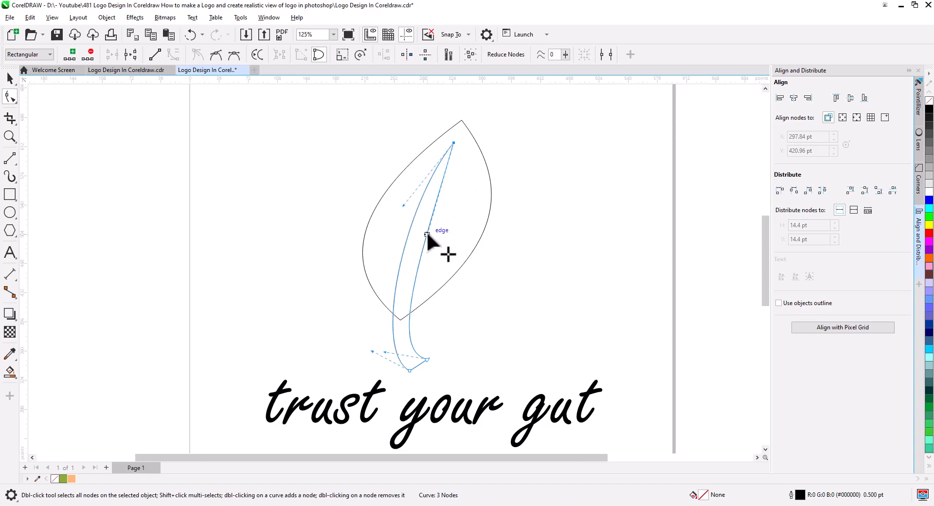
left_click_drag(426, 234, 406, 215)
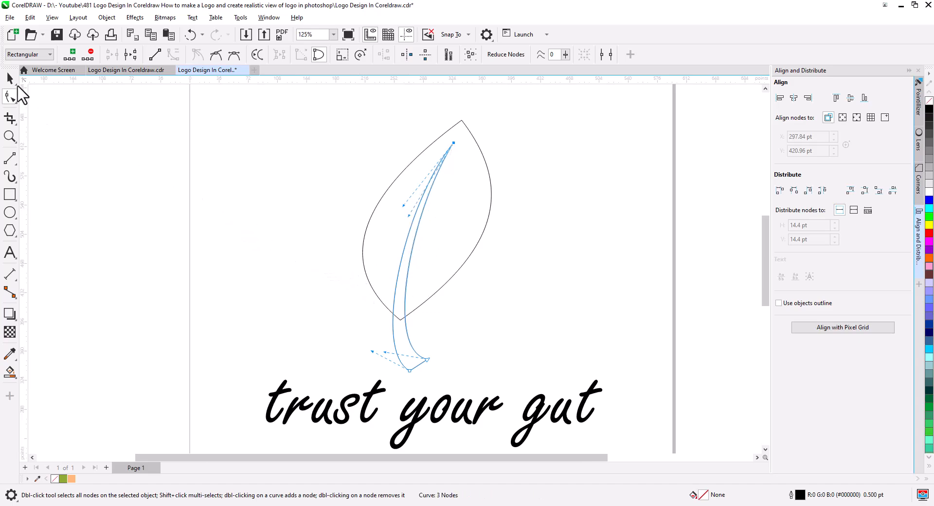
Step: Trim the leaf outline with the stem shape
left_click(10, 79)
left_click(452, 228, "shift")
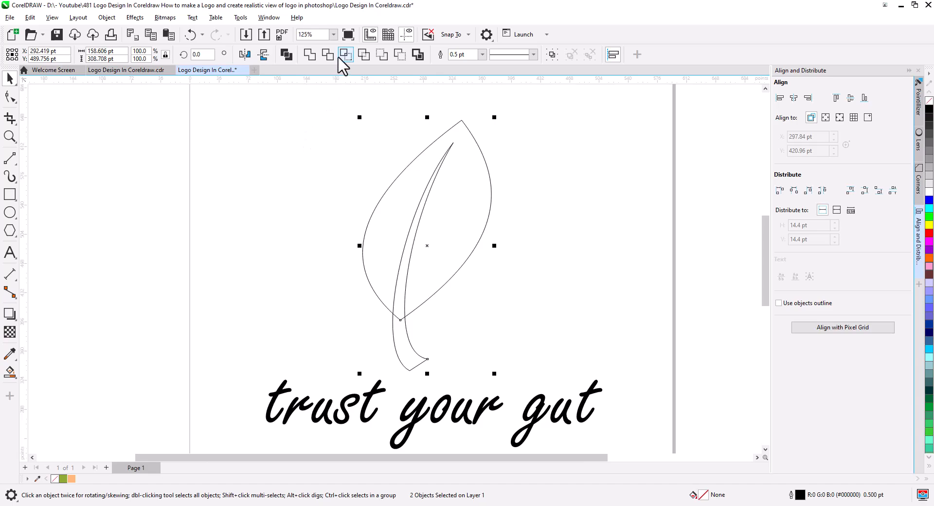
left_click(277, 217)
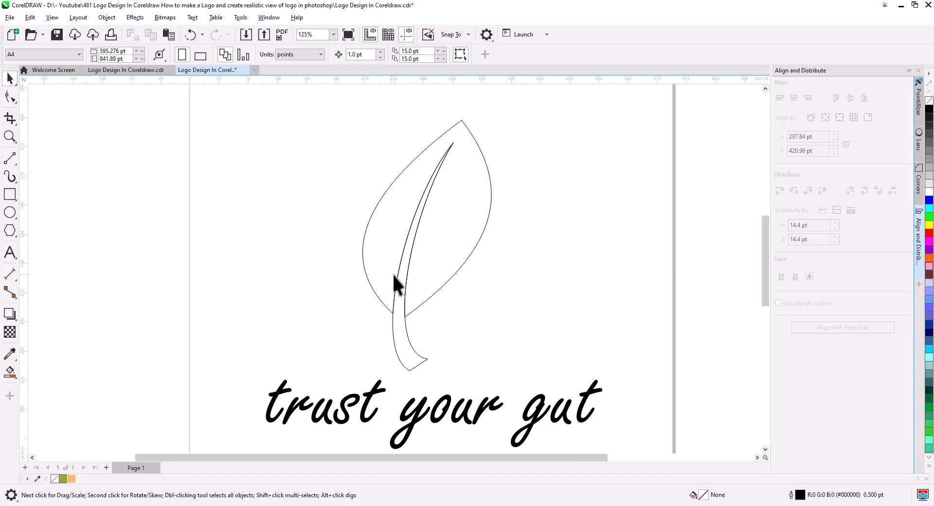
Step: Fill the trimmed leaf with the document palette's green
left_click(443, 251)
left_click(64, 478)
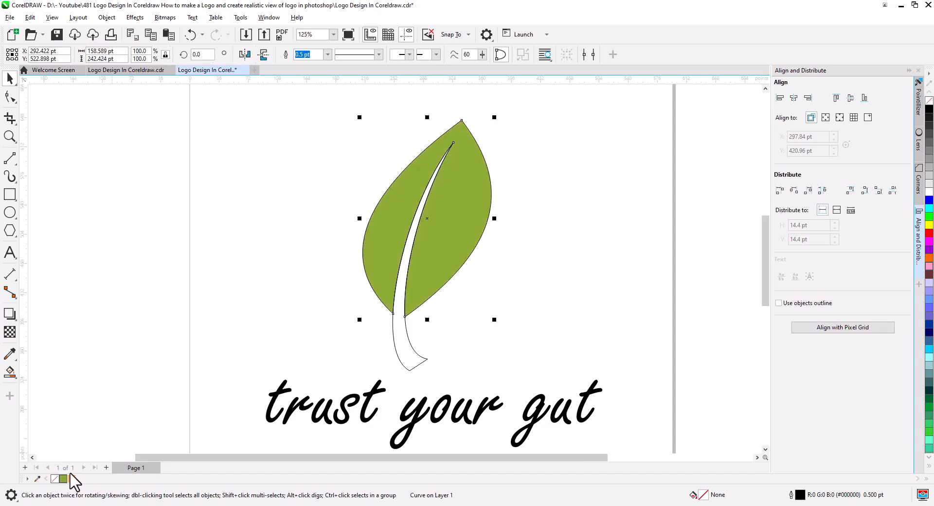
left_click(225, 309)
Step: Draw three narrow triangular veins up the left side of the stem, from about 16 by 43 pt down to 4 by 15 pt
scroll(440, 261, "up", 3)
left_click_drag(434, 282, 420, 357)
scroll(438, 347, "up", 1)
left_click(11, 158)
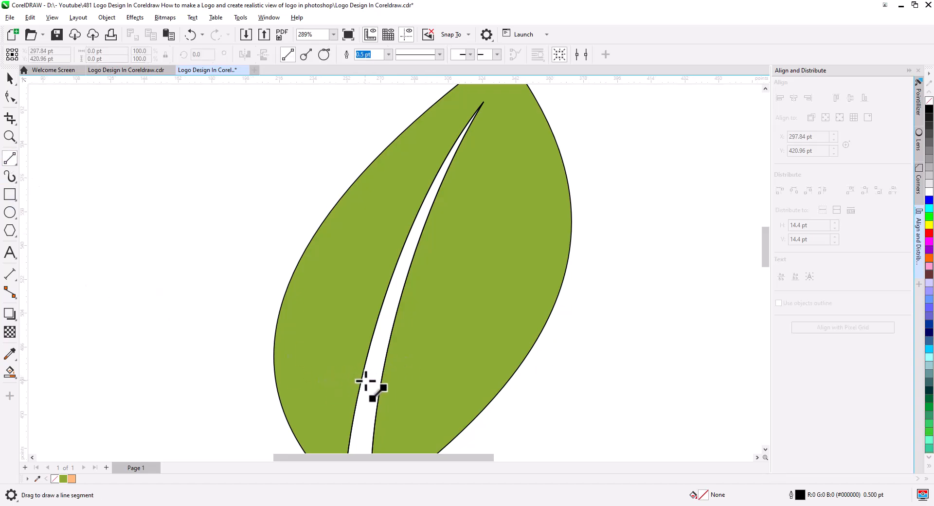
left_click_drag(365, 380, 343, 301)
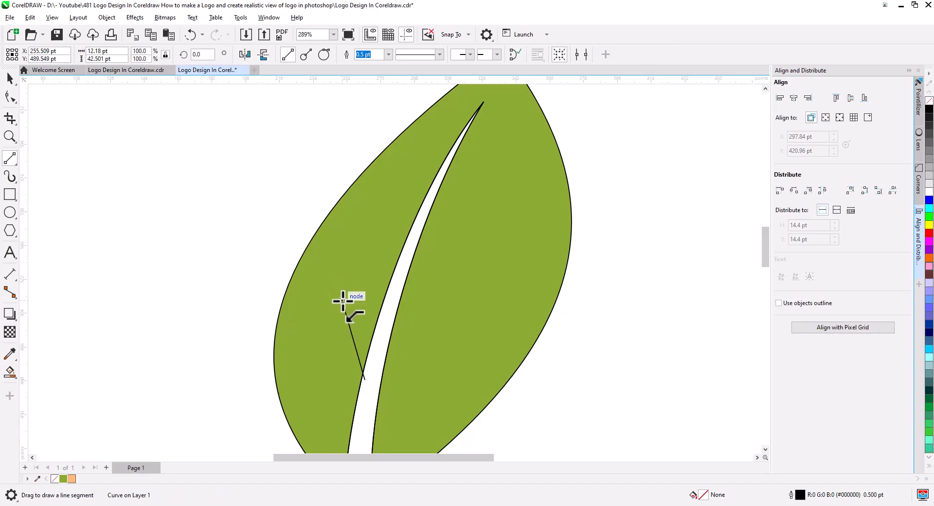
left_click_drag(369, 369, 372, 375)
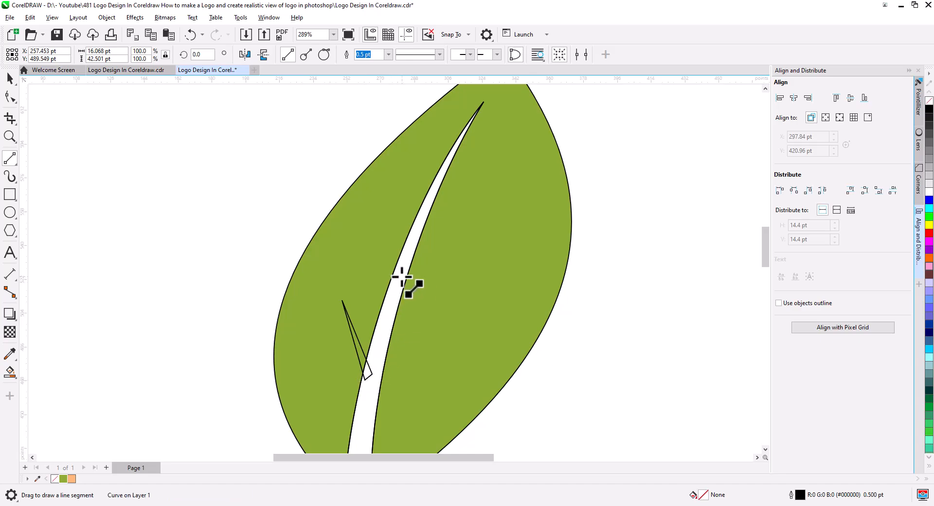
mouse_move(399, 278)
left_mouse_down()
mouse_move(385, 232)
mouse_move(408, 272)
mouse_move(401, 267)
mouse_move(406, 277)
mouse_move(399, 277)
mouse_move(386, 248)
mouse_move(392, 290)
left_mouse_up()
scroll(467, 168, "up", 2)
scroll(422, 277, "down", 3)
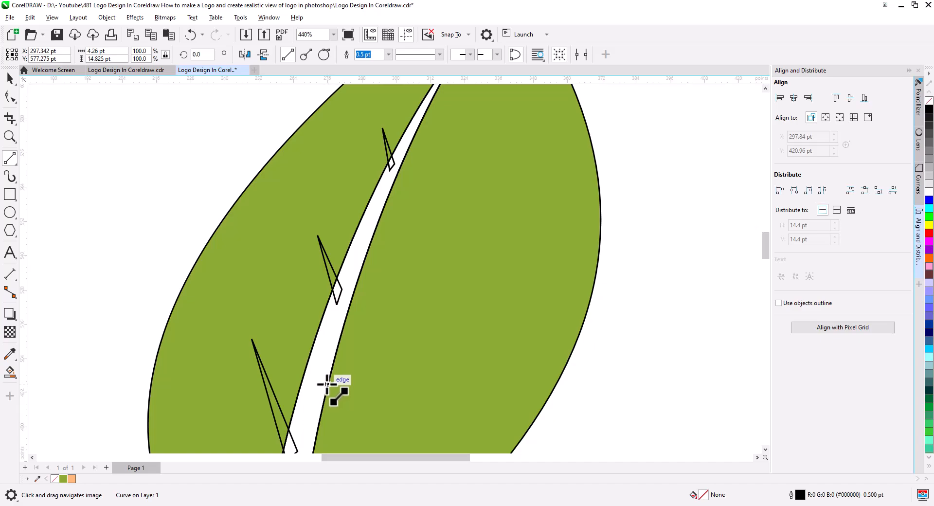
Step: Draw a triangular vein about 66 by 50 pt on the leaf's right half, then curve its sides and pull its tip slightly inward
left_click_drag(329, 384, 306, 410)
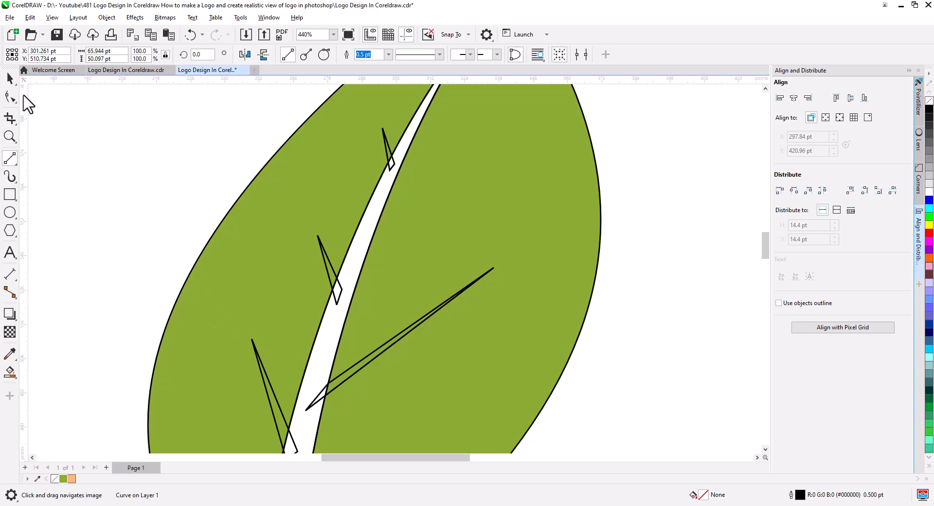
left_click(10, 97)
left_click_drag(334, 283, 308, 198)
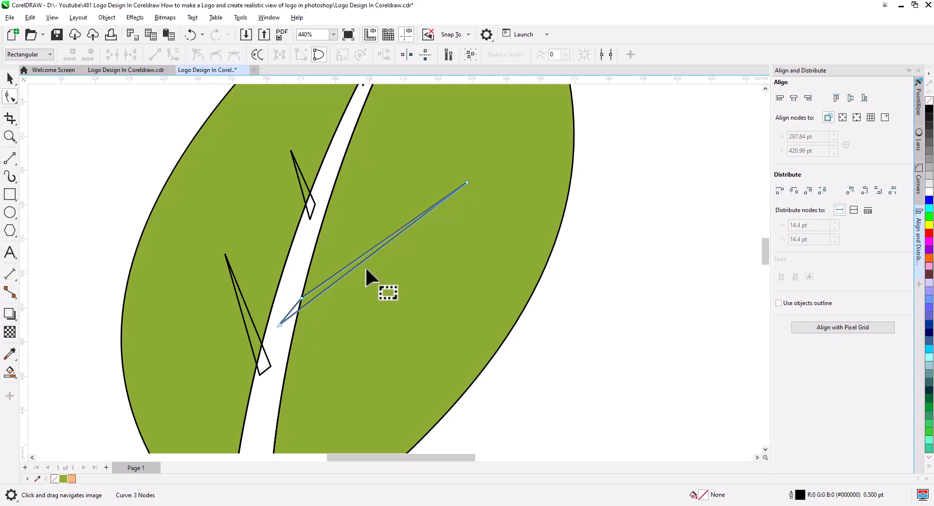
mouse_move(362, 264)
left_mouse_down()
mouse_move(369, 267)
mouse_move(359, 256)
mouse_move(362, 264)
left_mouse_up()
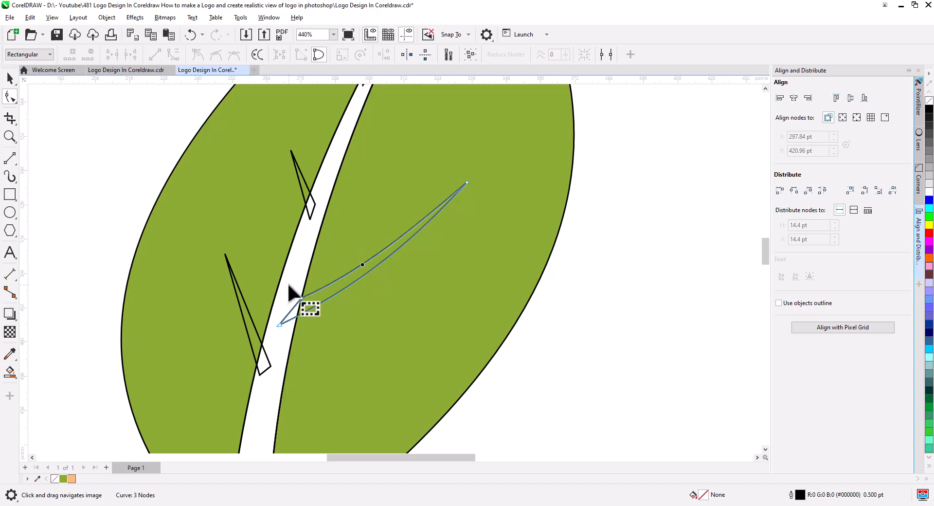
left_click_drag(302, 298, 294, 298)
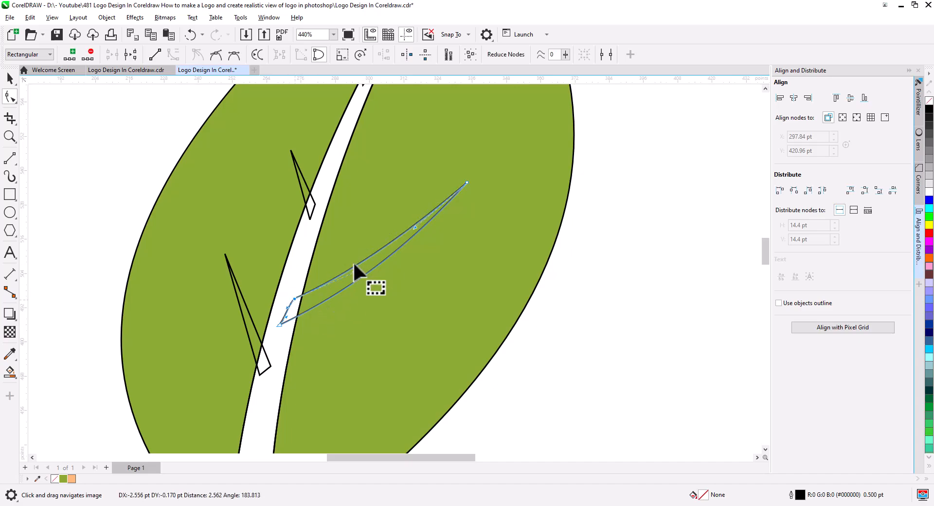
left_click_drag(354, 273, 355, 279)
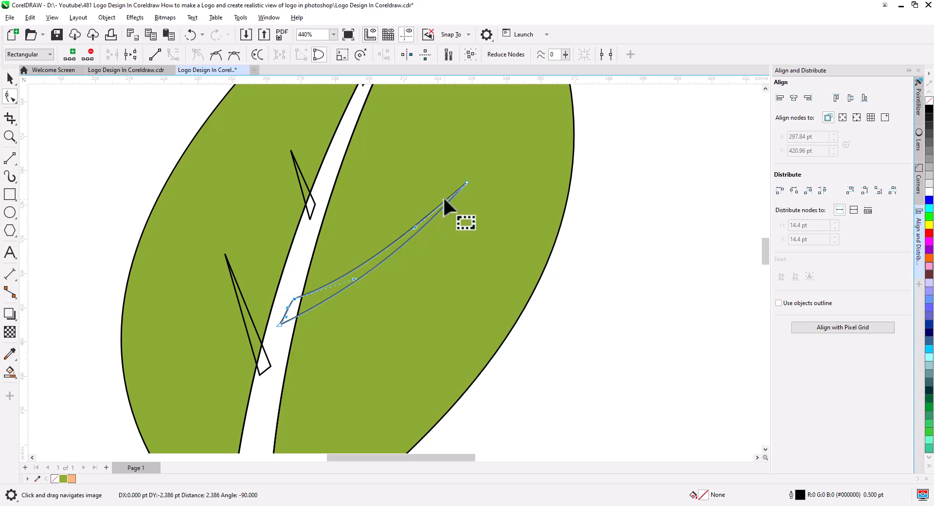
left_click(466, 183)
left_click_drag(465, 184, 454, 187)
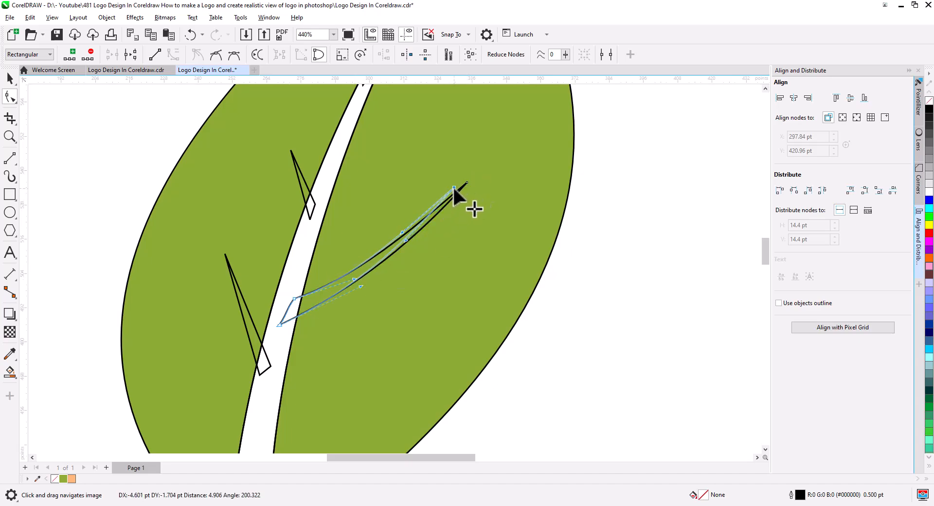
Step: Duplicate the curved vein higher along the stem and scale the copy to 57.6%
scroll(365, 228, "down", 2)
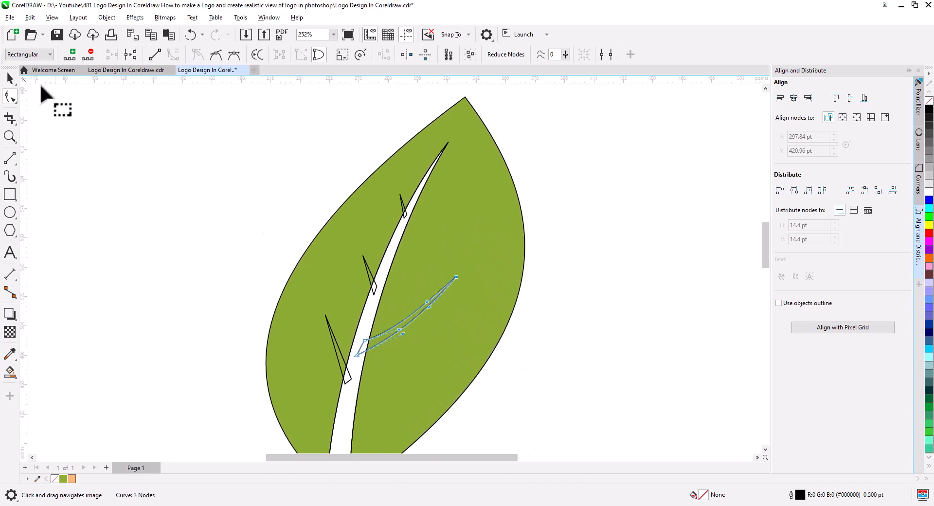
left_click(9, 78)
left_click_drag(393, 327, 419, 234)
left_click(452, 255)
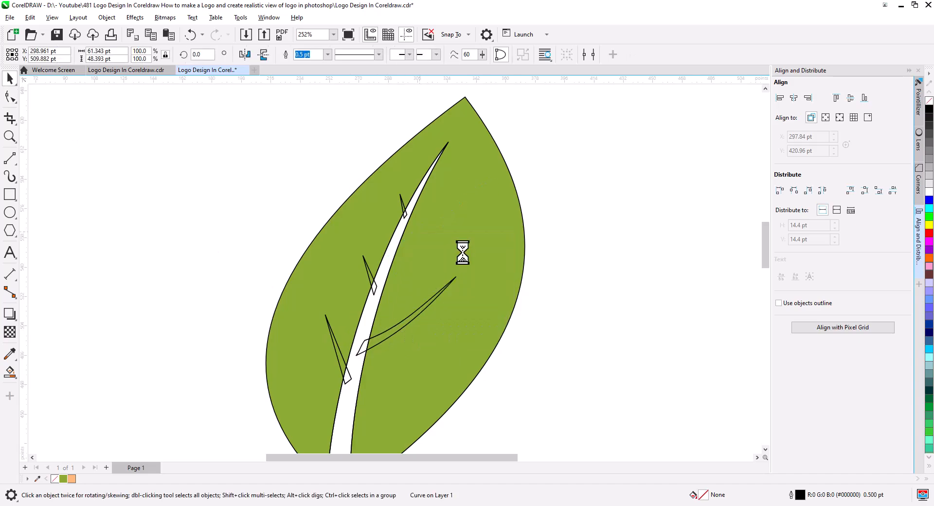
left_click_drag(490, 175, 448, 210)
mouse_move(431, 287)
left_mouse_down()
mouse_move(549, 285)
mouse_move(633, 261)
left_mouse_up()
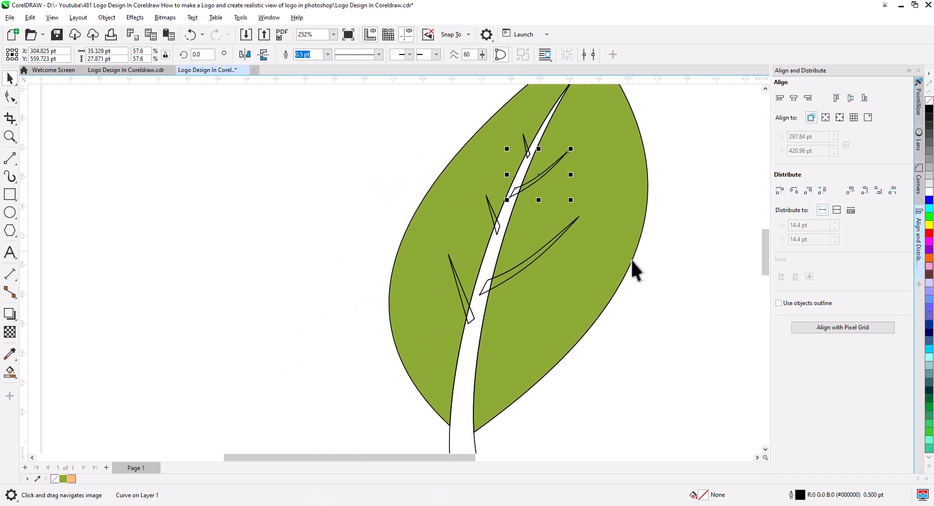
Step: Combine the two curved veins and the three triangular veins into one curve
left_click(472, 320, "shift")
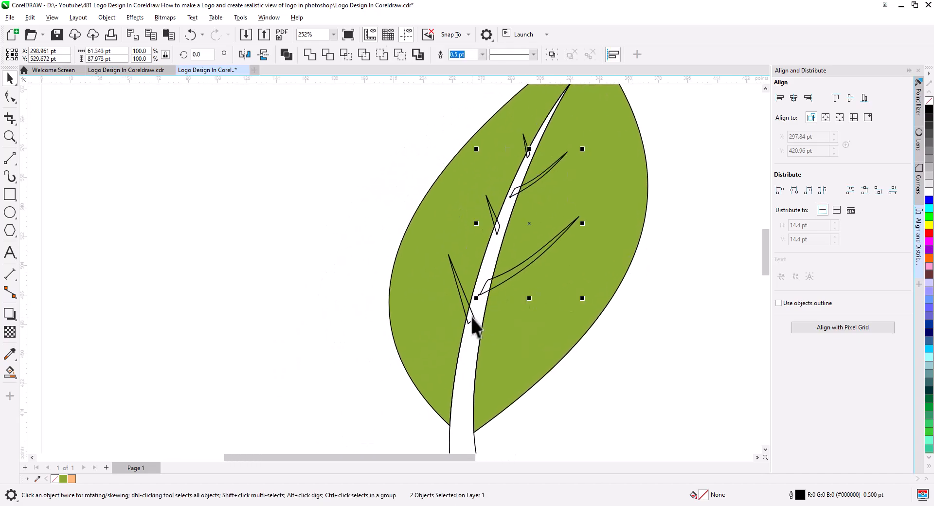
left_click(498, 226, "shift")
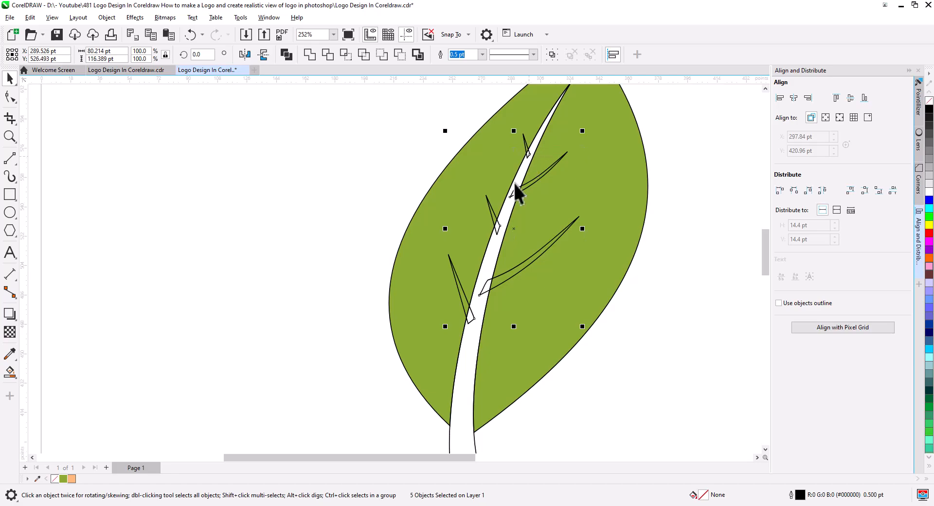
key("ctrl+l")
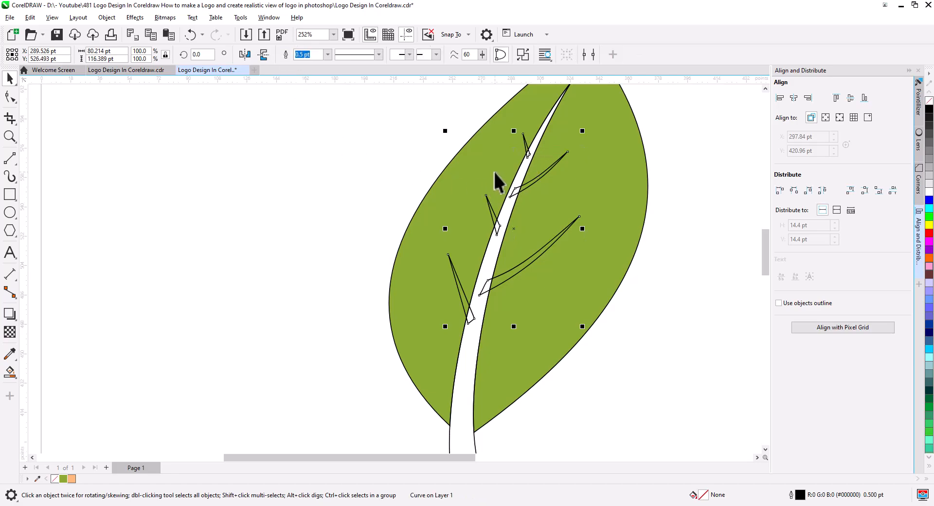
Step: Trim the green leaf with the combined veins and delete the vein shapes
left_click(509, 199, "shift")
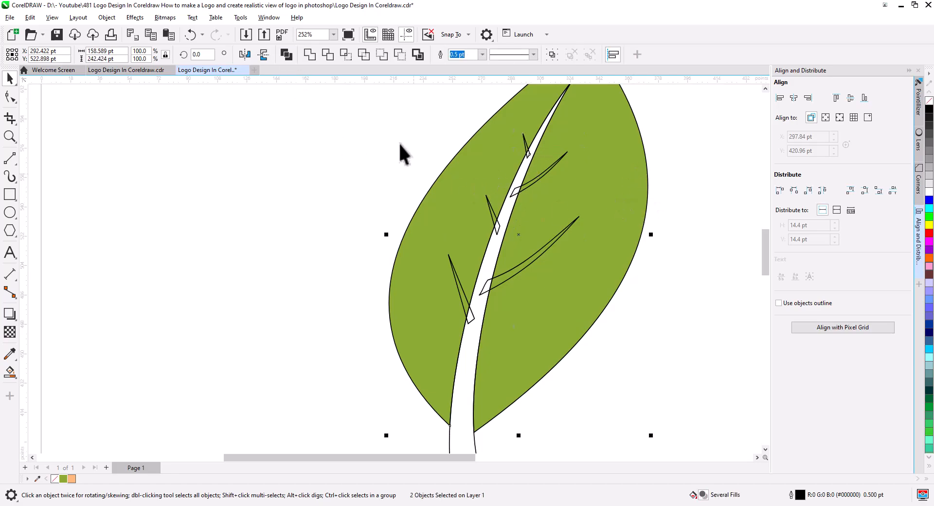
left_click(329, 55)
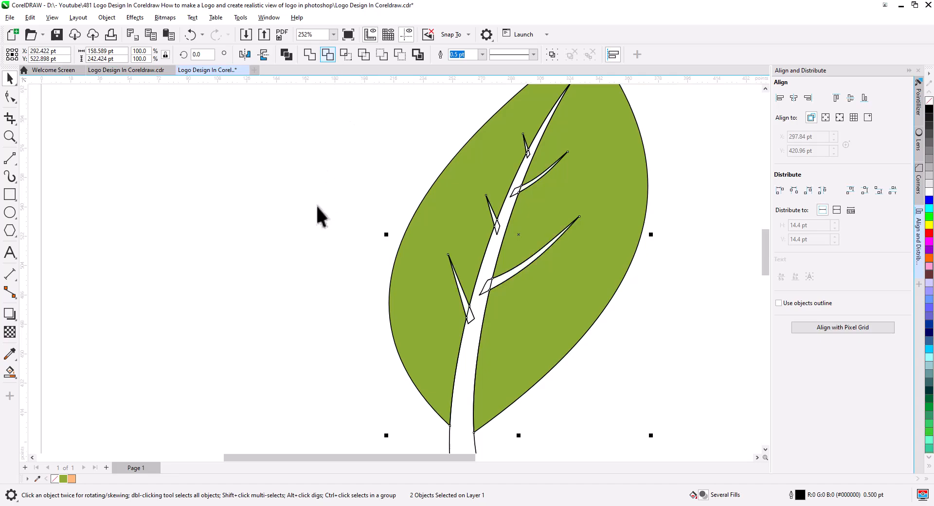
left_click(317, 215)
left_click(470, 322)
key("Delete")
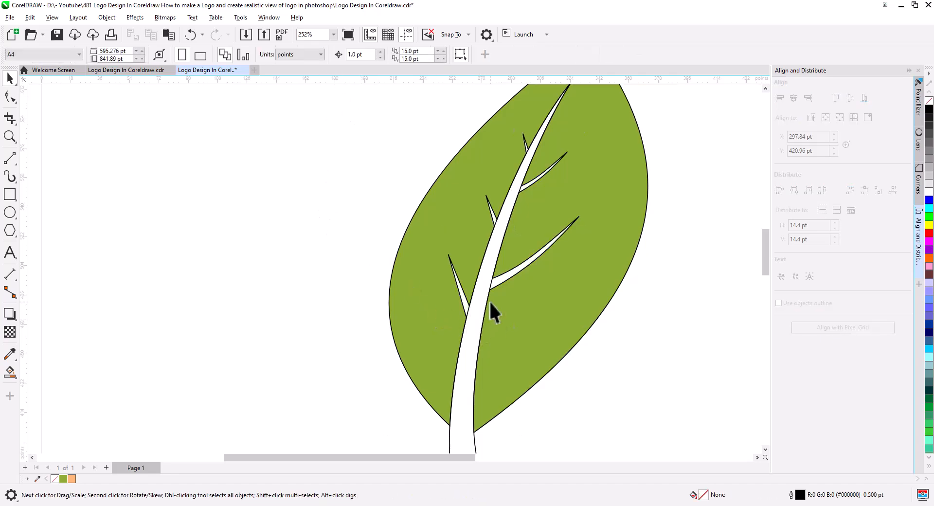
Step: Apply a one-step inside contour with a 5 pt offset to the stem
left_click(484, 302)
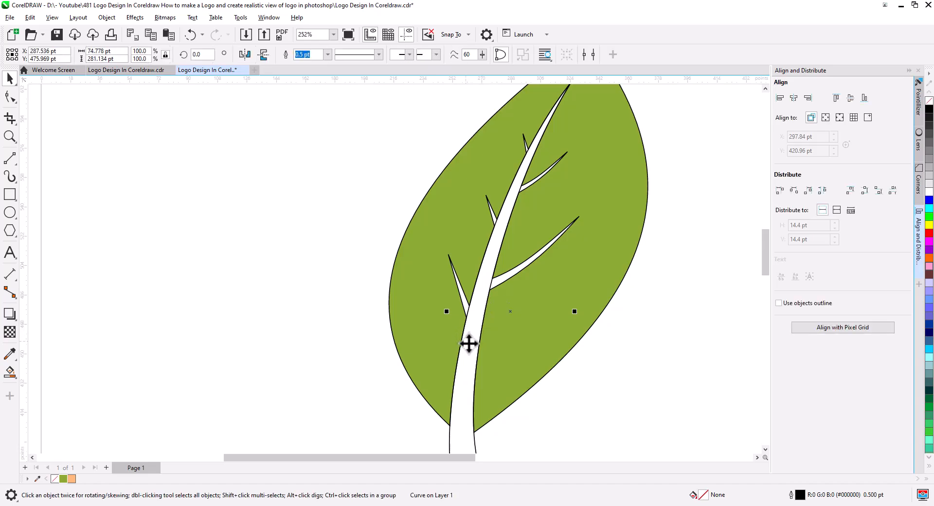
left_click_drag(469, 344, 481, 265)
left_click(475, 389)
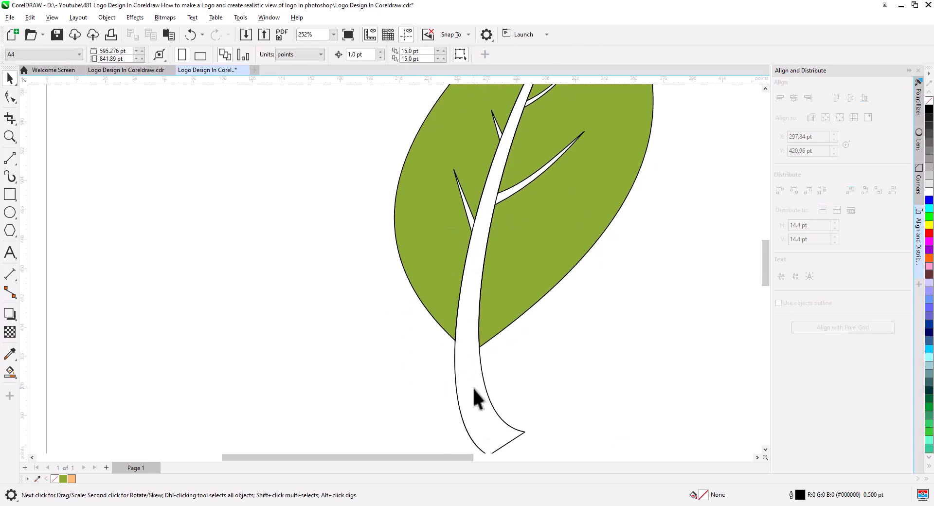
left_click(13, 317)
left_click(46, 331)
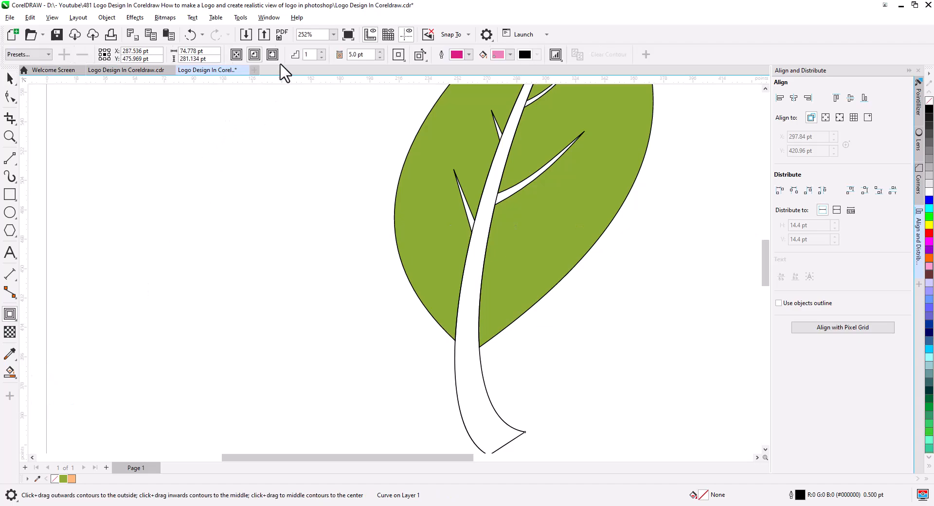
left_click(254, 54)
scroll(316, 160, "down", 2)
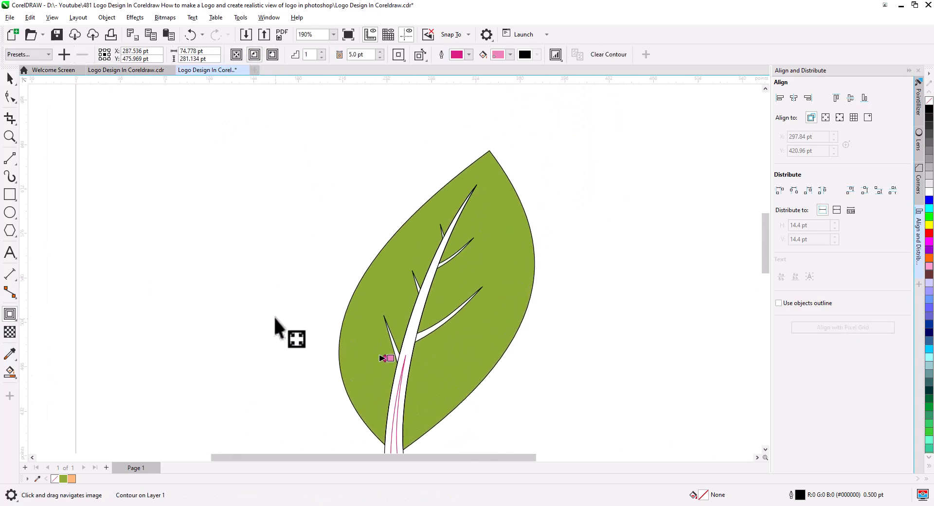
Step: Set the stem contour's offset to 3.5 pt
left_click(380, 52)
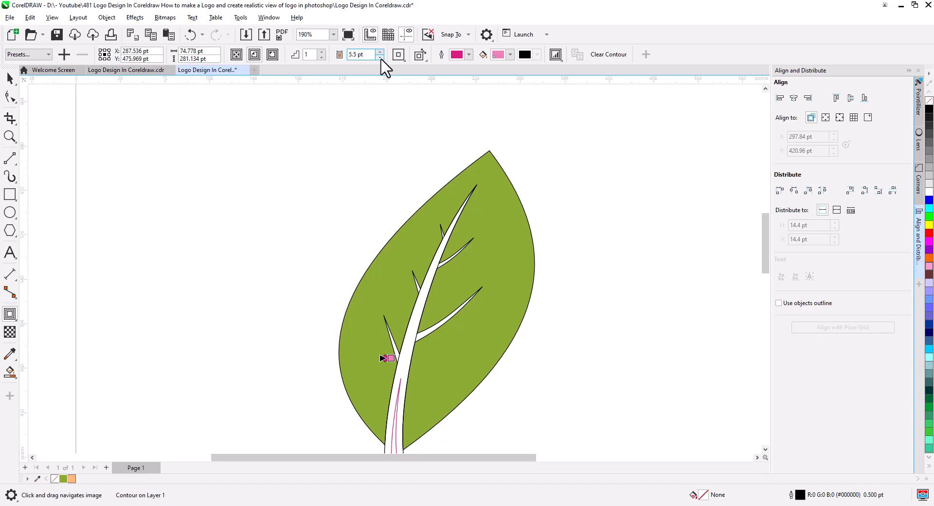
left_click(380, 57)
left_click(380, 58)
left_click(380, 57)
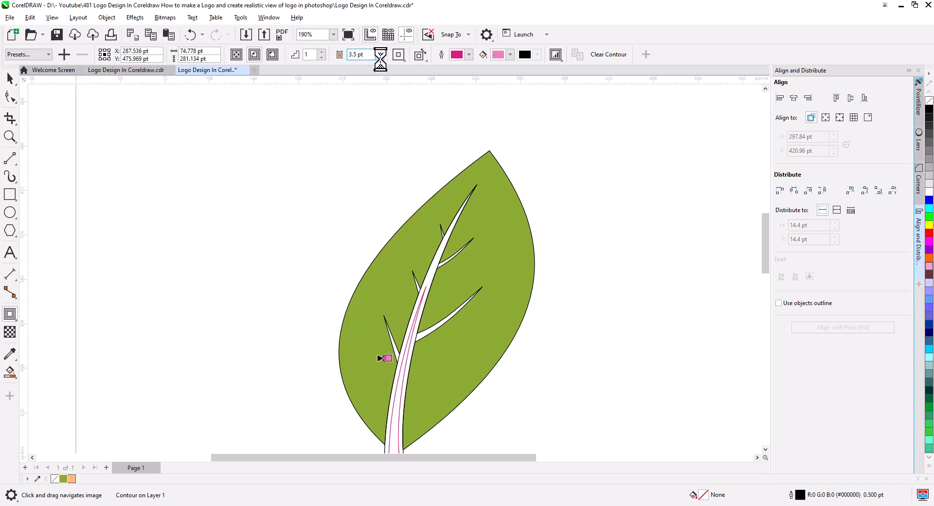
left_click_drag(316, 330, 323, 189)
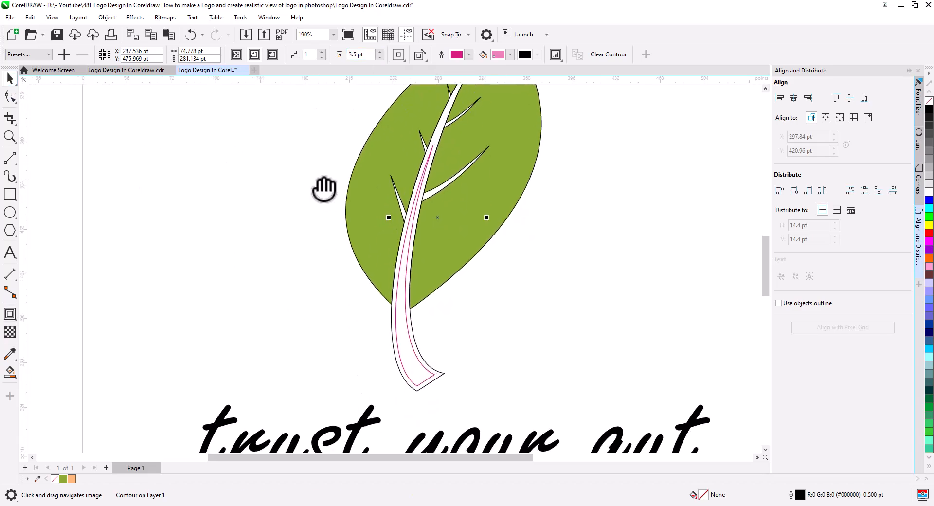
Step: Break the stem's contour apart and delete the original outer stem shape, keeping only the inset stem
right_click(435, 377)
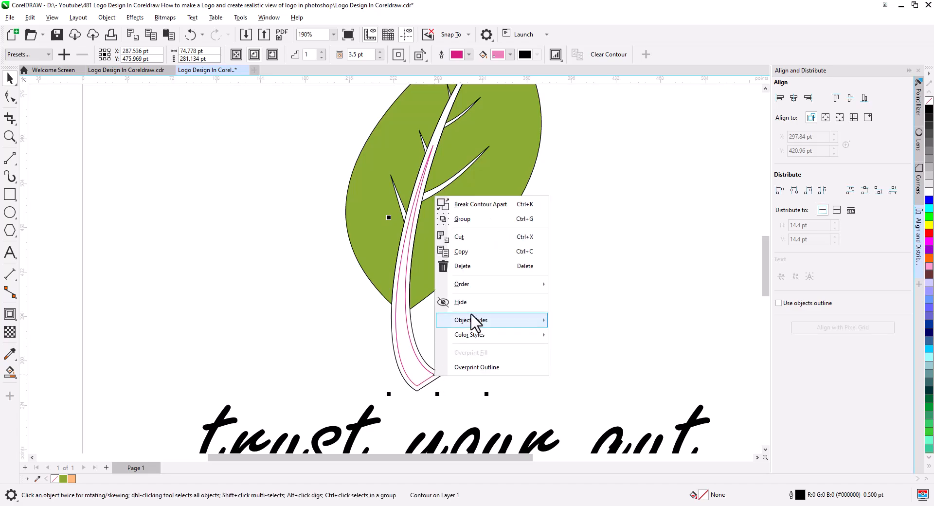
left_click(500, 205)
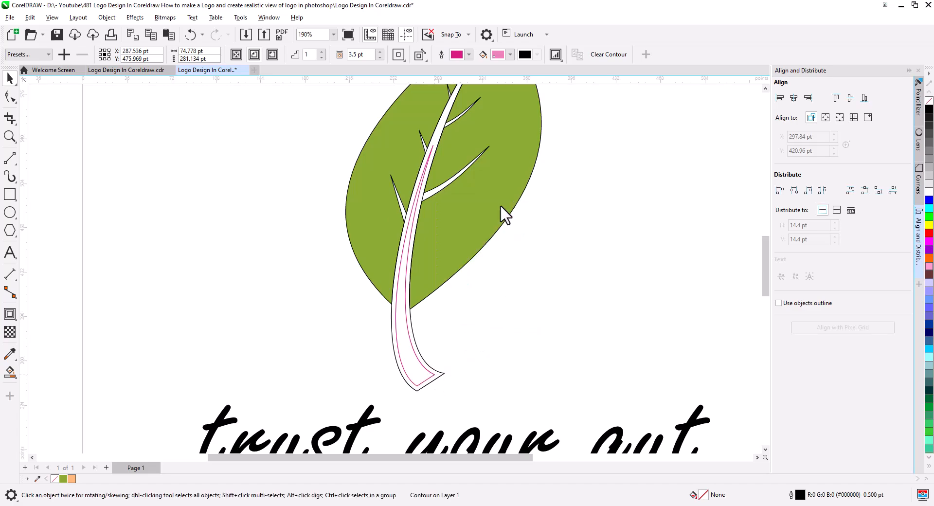
left_click(440, 371)
key("Delete")
Step: Place a copy of the green leaf to the left of the original and mirror it horizontally
scroll(560, 254, "down", 1)
left_click_drag(561, 255, 573, 295)
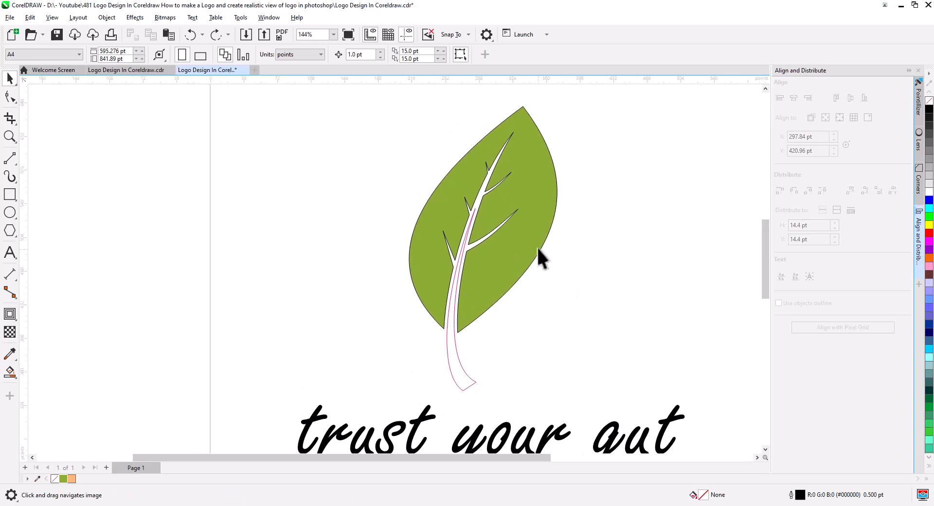
left_click(533, 233)
left_click_drag(539, 233, 351, 261)
left_click(366, 271)
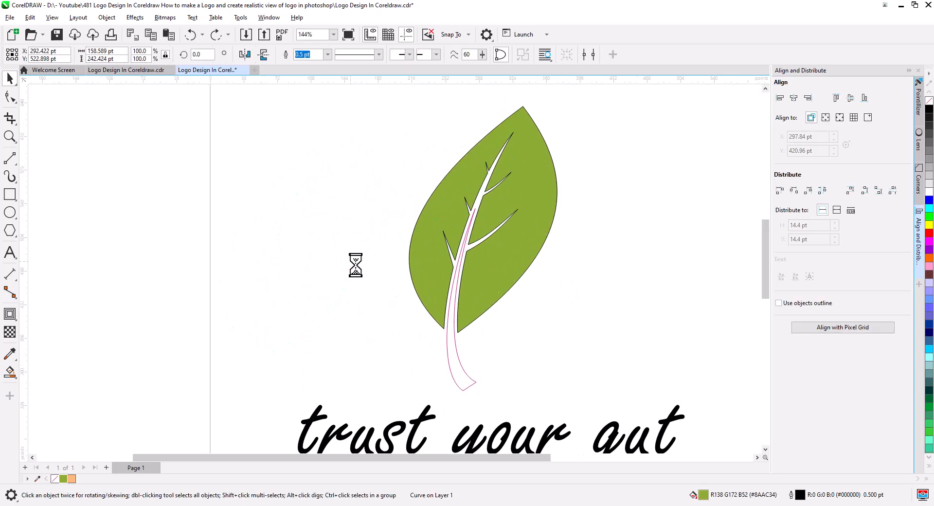
left_click(247, 54)
left_click(344, 333)
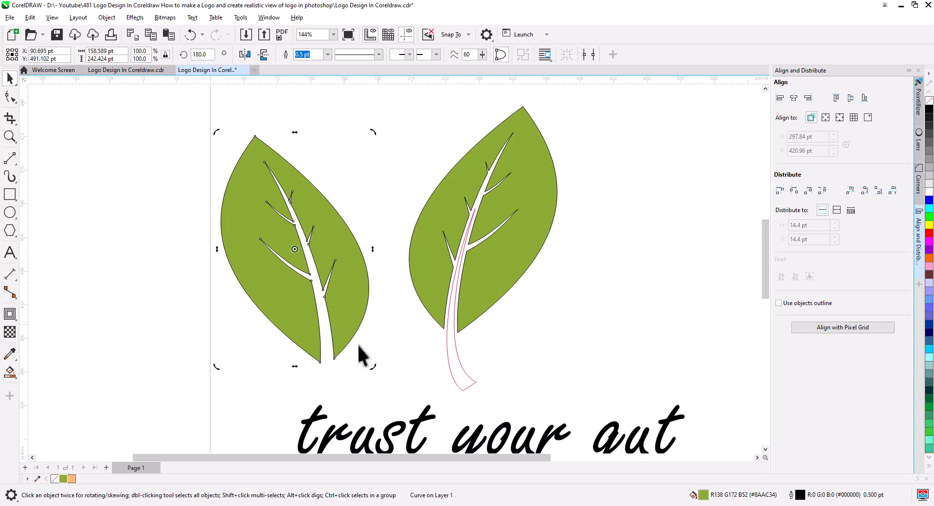
Step: Scale the mirrored leaf copy to about 46% and rotate it to about 223.6° beside the stem
left_click_drag(371, 365, 416, 328)
left_click(322, 275)
left_click(335, 268)
left_click(417, 337)
left_click_drag(428, 358, 432, 356)
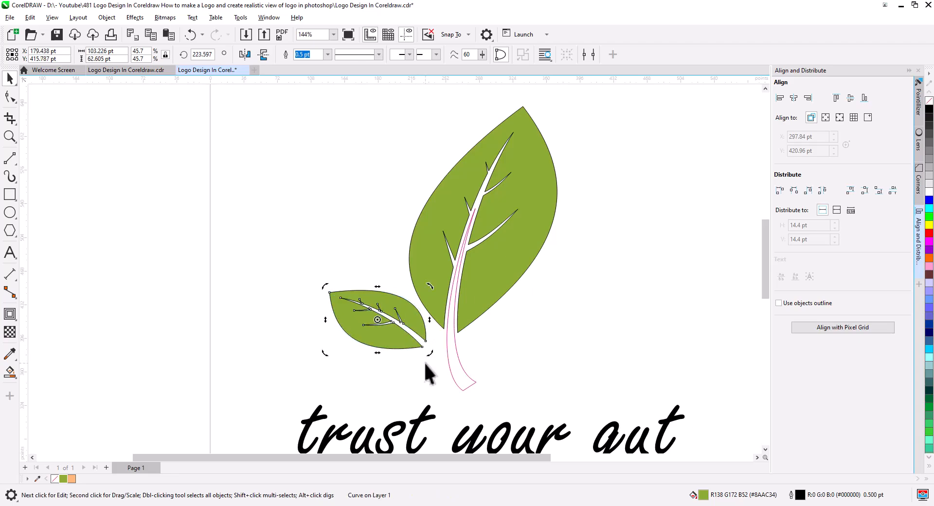
Step: Reduce the small leaf to about 40.5%, rotate it to about 235.8° and move its base close to the stem
left_click(373, 336)
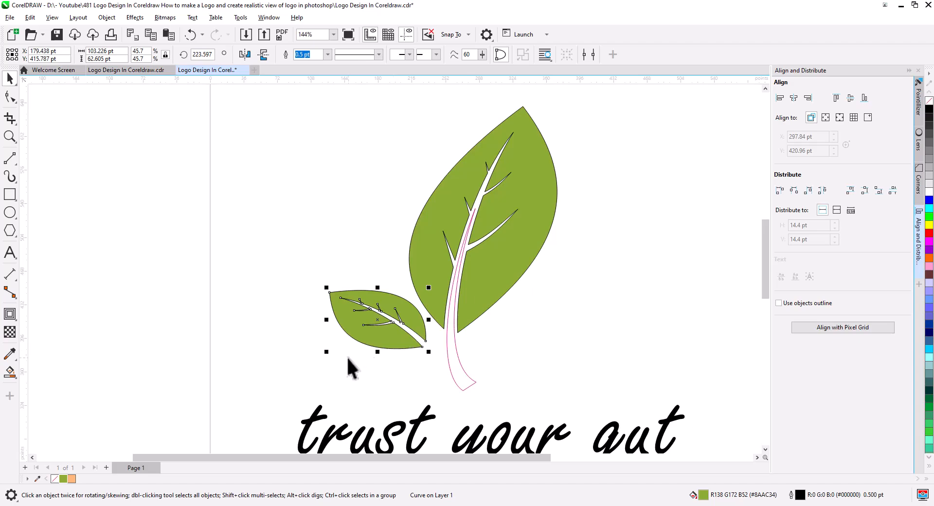
left_click_drag(327, 354, 338, 352)
left_click(469, 353)
left_click(414, 340)
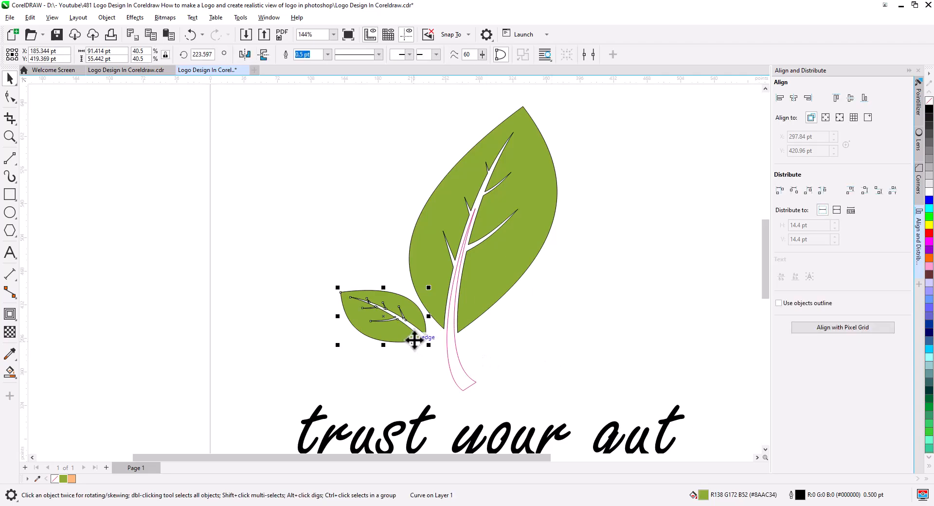
left_click(415, 340)
left_click_drag(340, 349, 341, 355)
left_click(403, 331)
left_click_drag(402, 331, 412, 350)
left_click(530, 358)
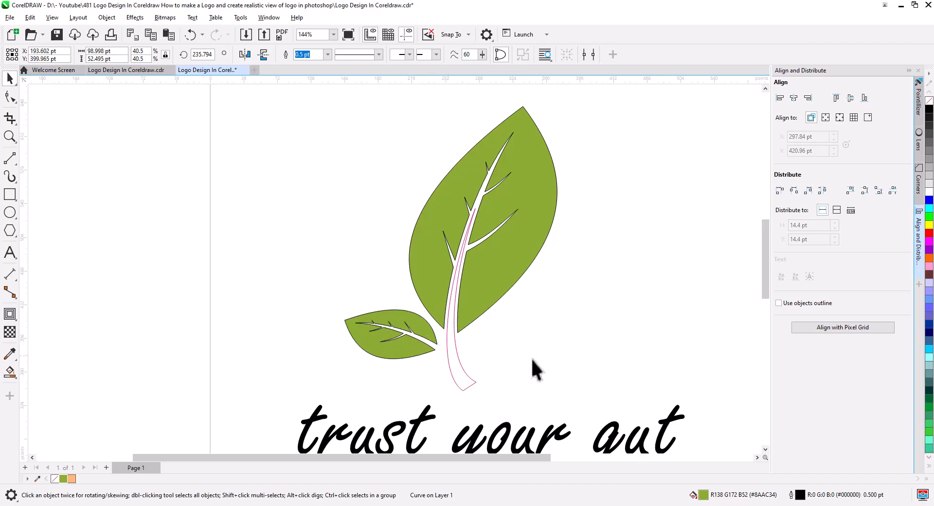
Step: Remove the outlines from both leaves and the stem, and fill the stem with the leaves' green
left_click(460, 373)
left_click(464, 317, "shift")
left_click(413, 327, "shift")
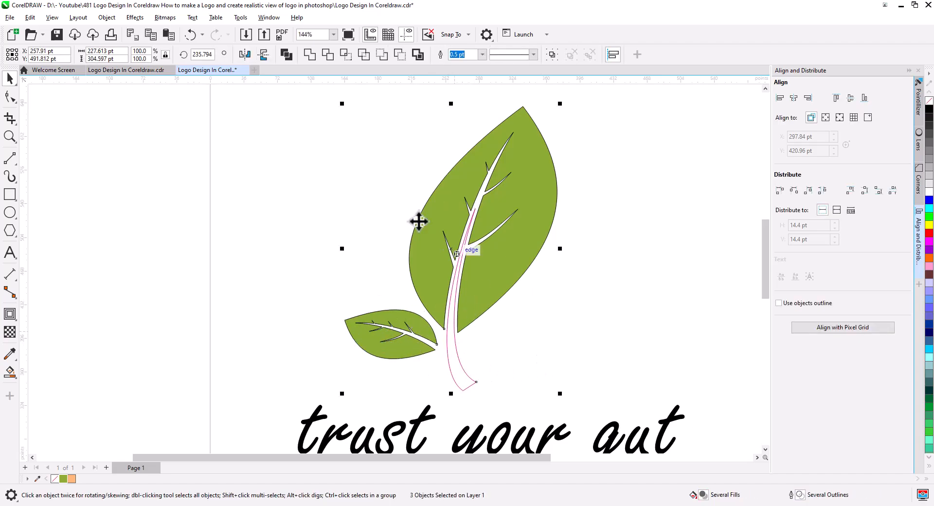
right_click(929, 100)
left_click(532, 335)
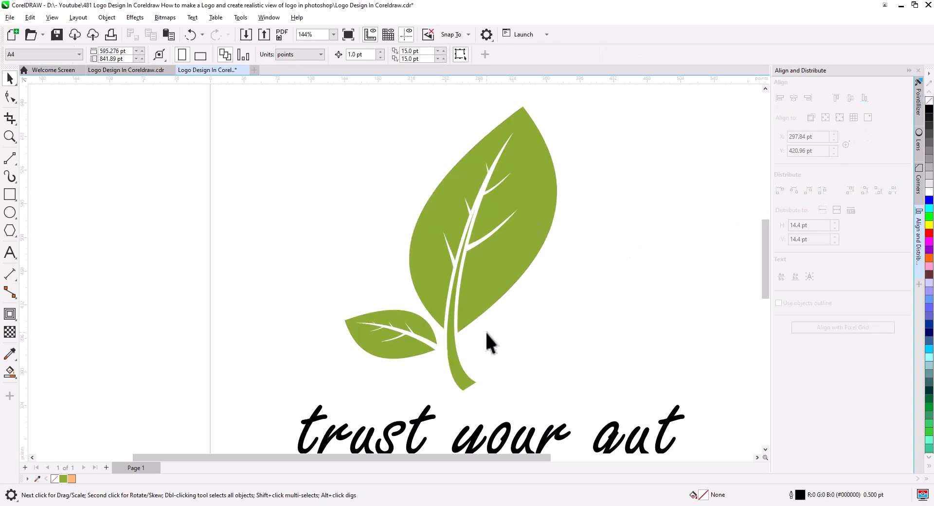
Step: Centre the leaf artwork horizontally on the "trust your gut" lettering
scroll(487, 341, "up", 2)
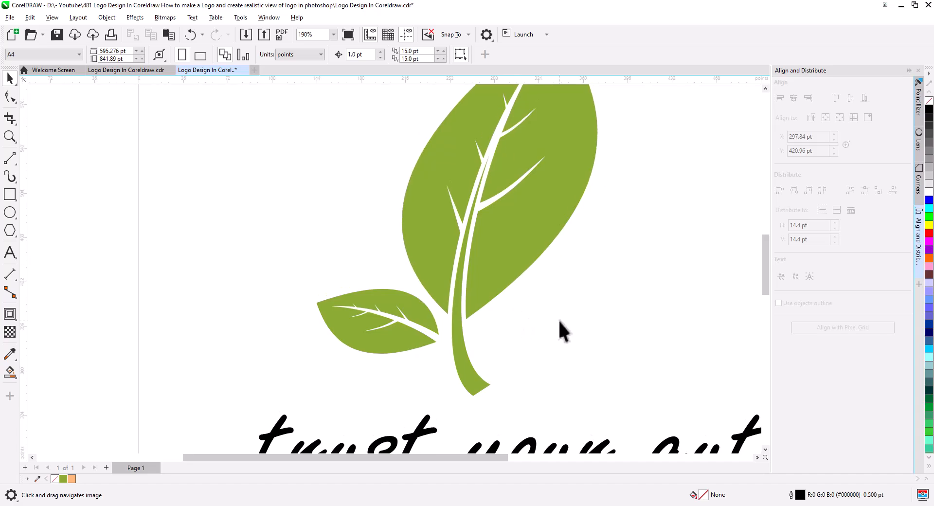
scroll(560, 321, "down", 3)
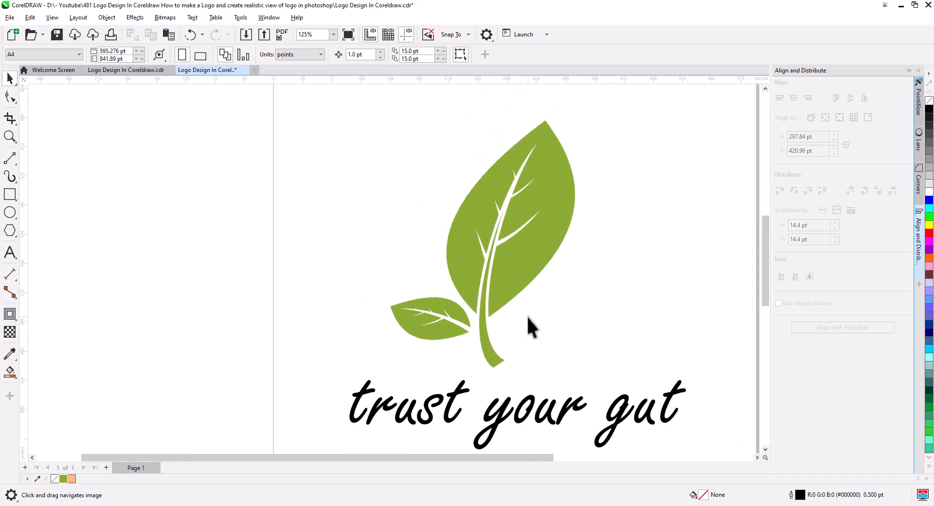
left_click(501, 331)
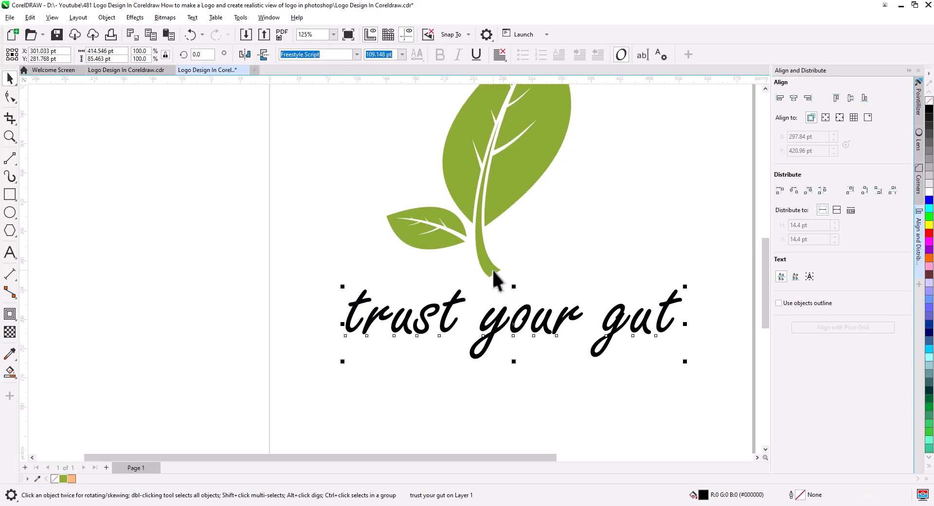
left_click(496, 279)
left_click(503, 336, "shift")
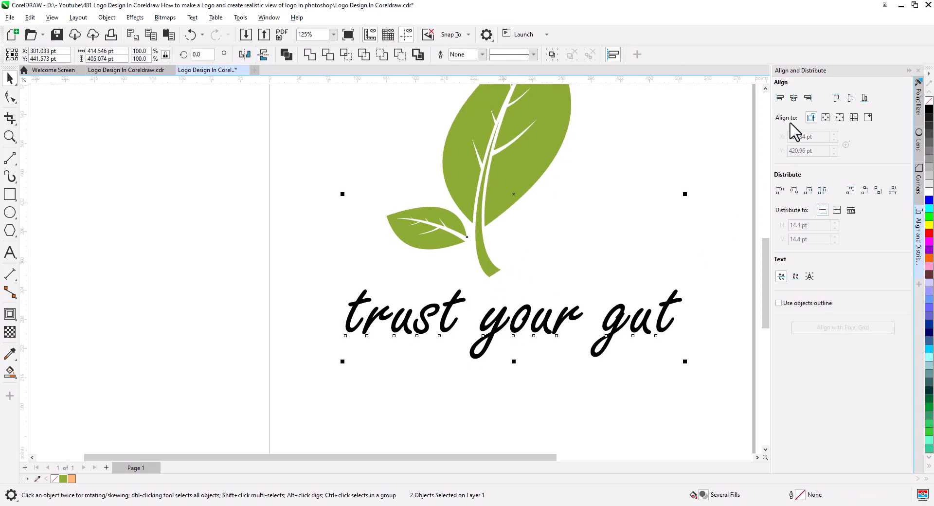
left_click(794, 98)
left_click(614, 272)
Step: Draw a freehand curve from the "r" of "your" to the stem's end, about 87 by 63 pt, and delete its middle node
scroll(559, 263, "up", 4)
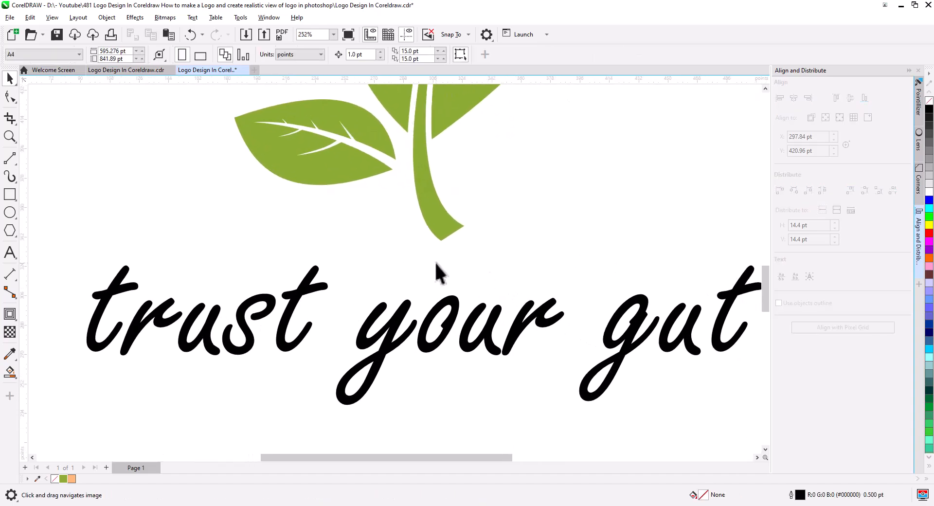
left_click(10, 159)
left_click(44, 164)
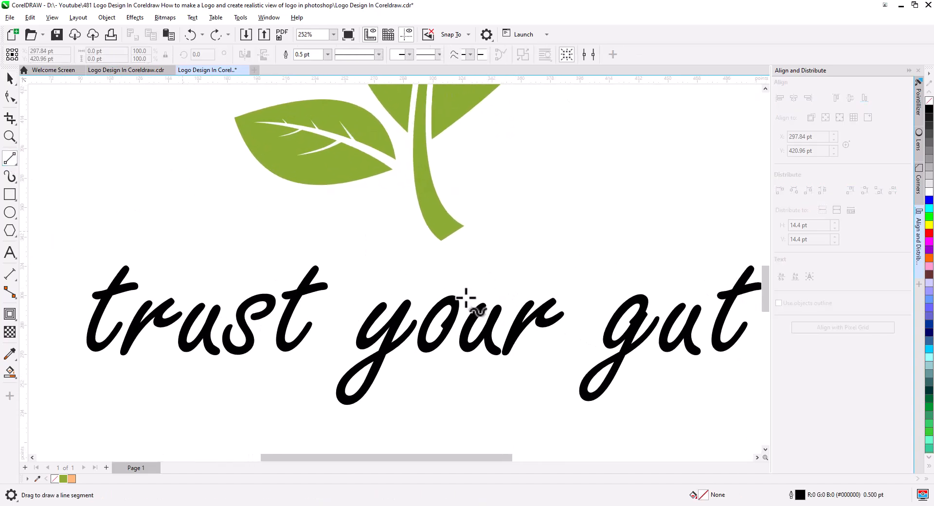
mouse_move(560, 317)
left_mouse_down()
mouse_move(571, 287)
mouse_move(547, 265)
mouse_move(431, 217)
left_mouse_up()
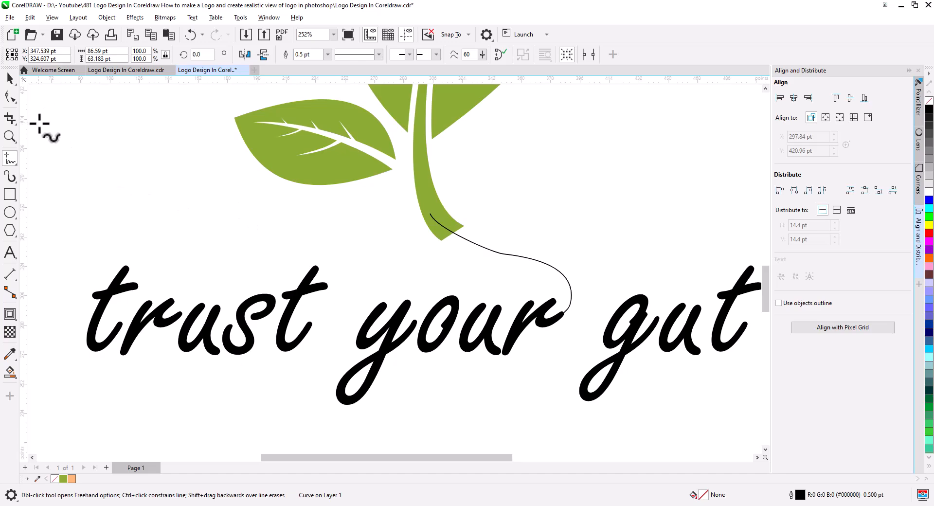
left_click(10, 96)
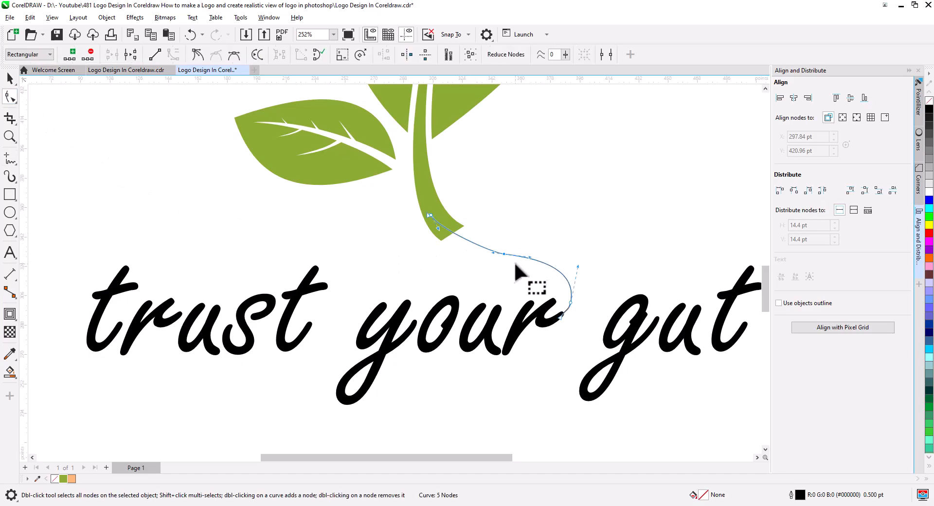
key("Delete")
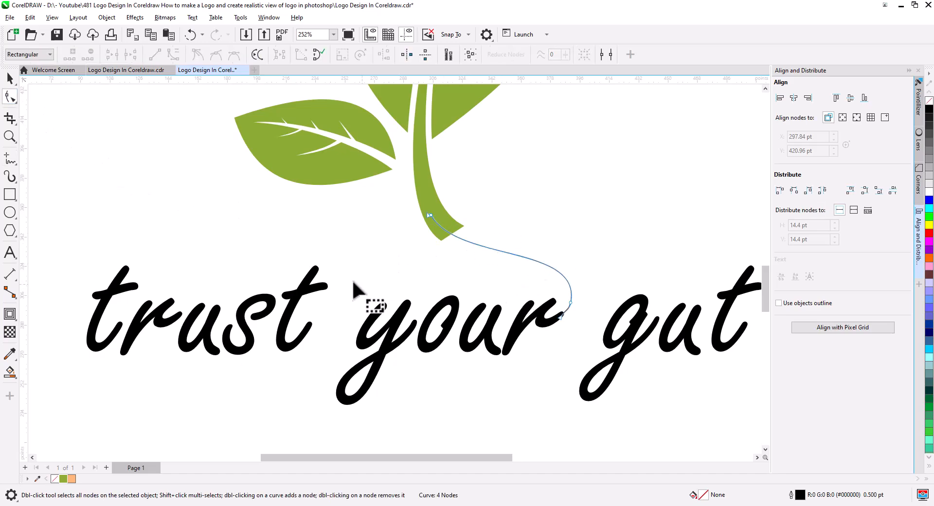
Step: Set the outline width of the connecting curve to 4 pt
left_click(9, 79)
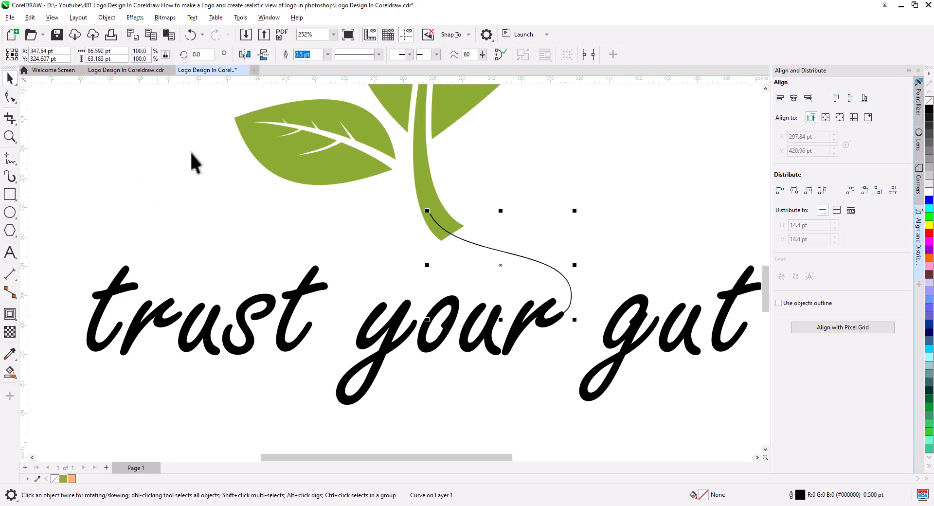
left_click(328, 55)
left_click(318, 116)
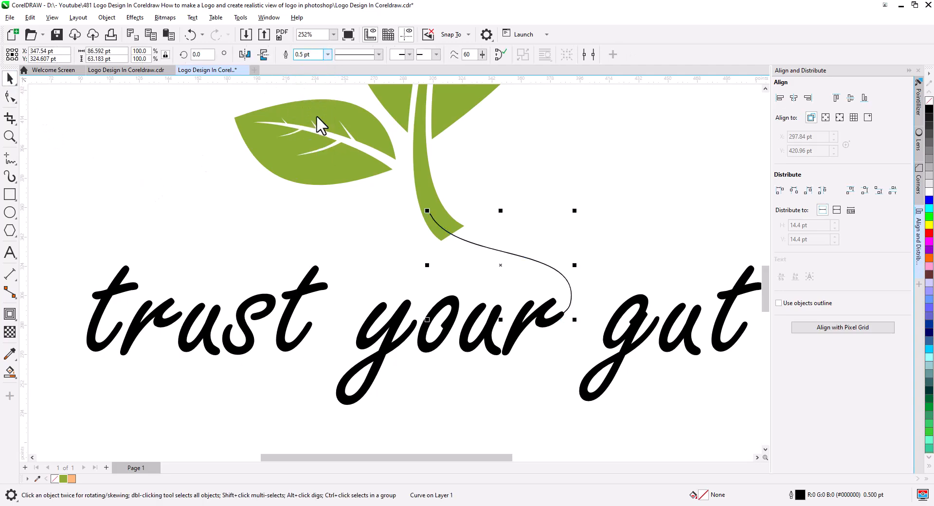
left_click(328, 54)
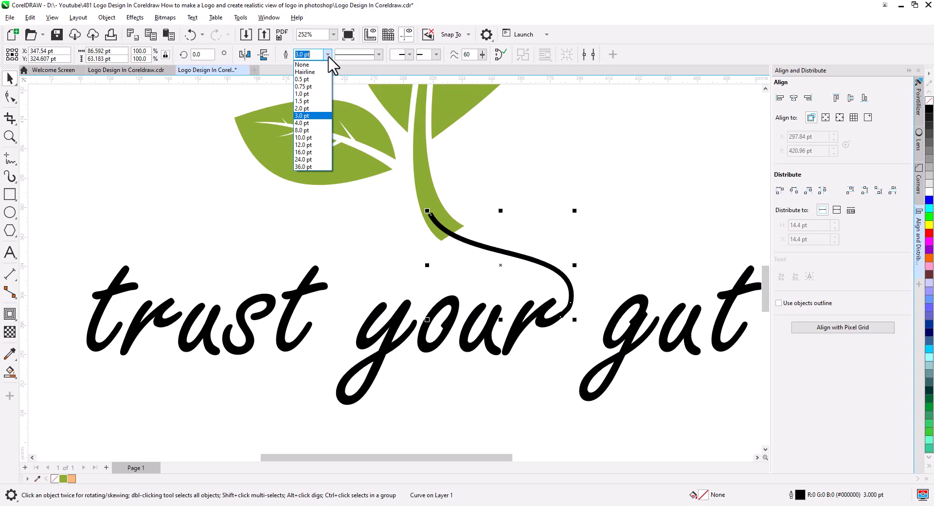
left_click(316, 124)
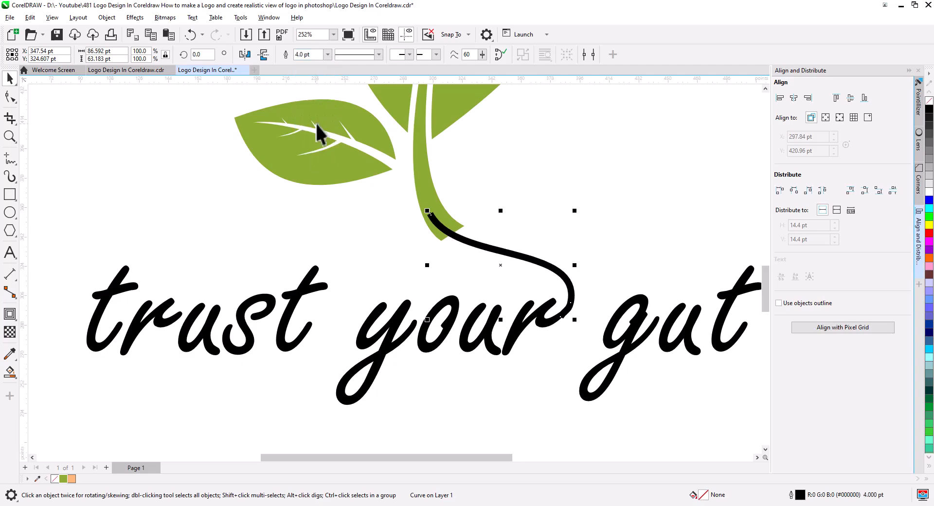
Step: Convert the connecting curve's outline to an object
left_click(106, 18)
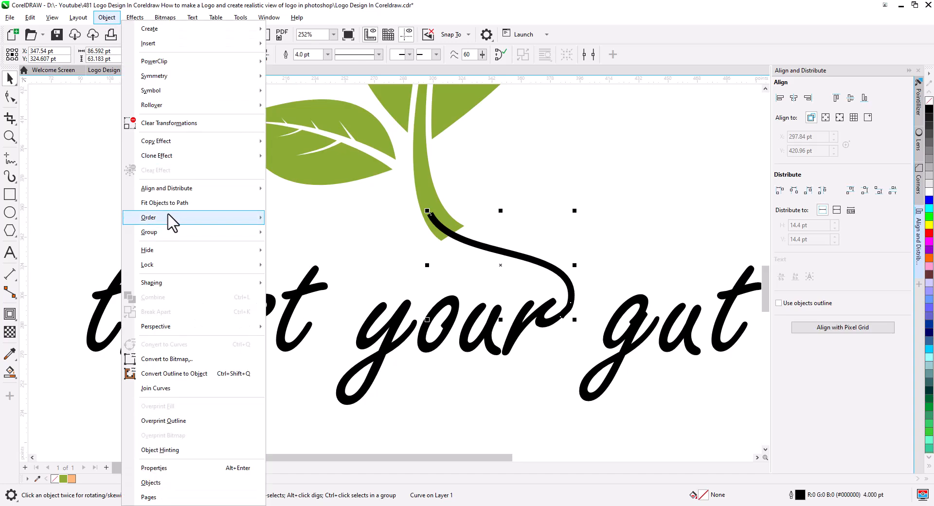
left_click(181, 373)
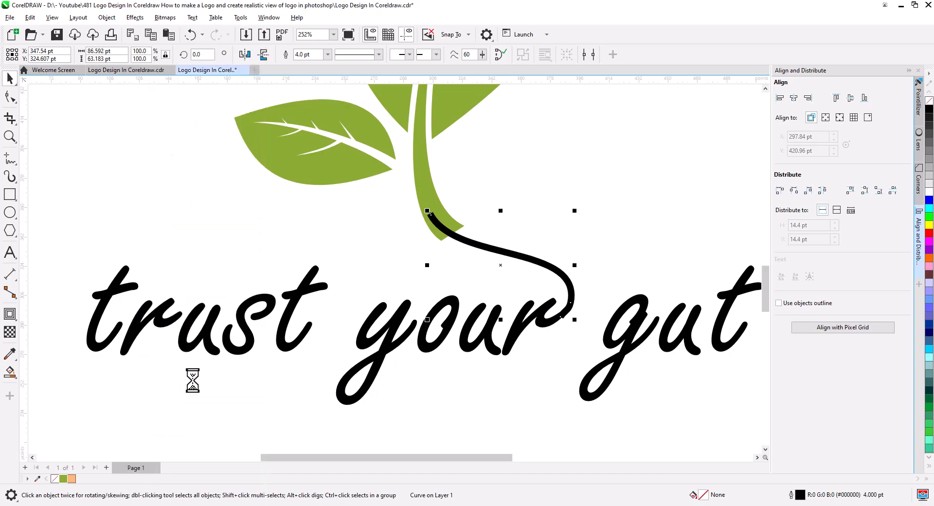
left_click(433, 279)
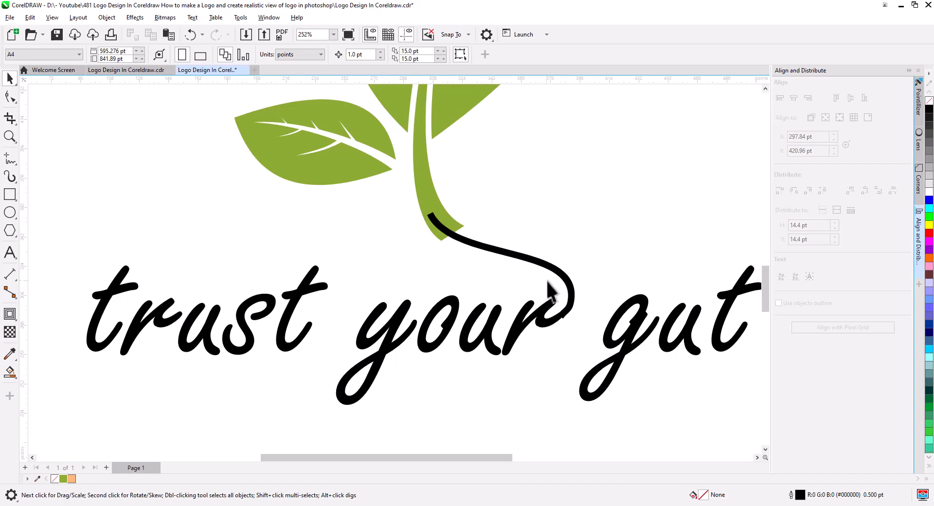
Step: Weld the connecting curve to the "trust your gut" lettering
left_click(572, 297)
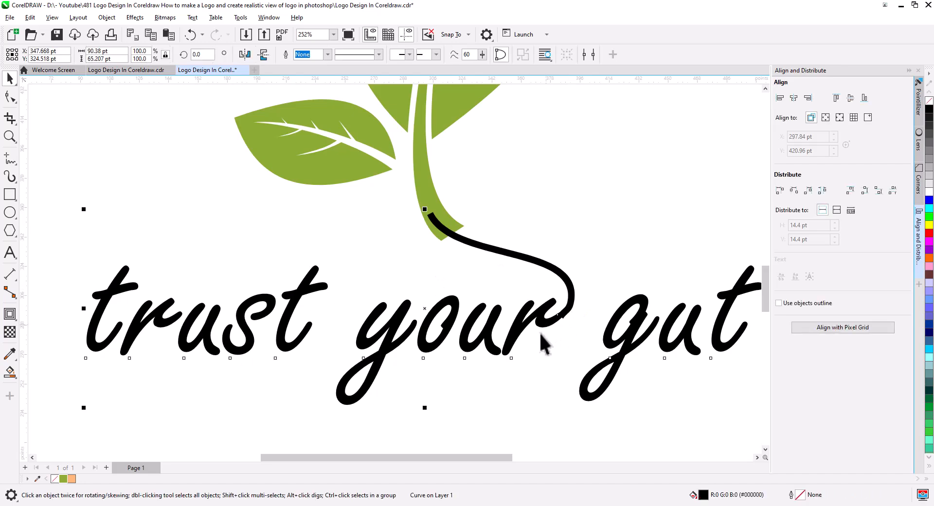
left_click(544, 343, "shift")
left_click(312, 56)
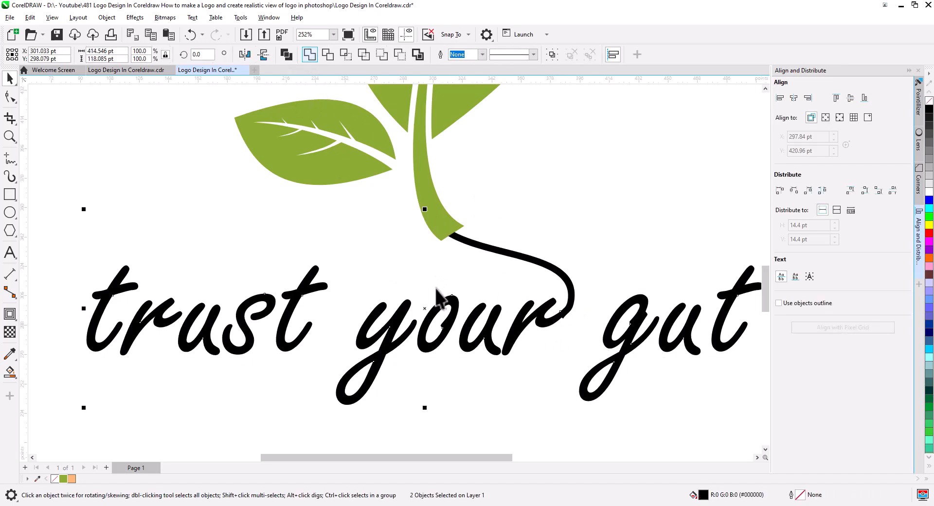
Step: Delete the extra nodes where the connecting curve joins the "r" of "your" to smooth the joint
scroll(565, 335, "up", 3)
left_click_drag(566, 339, 458, 380)
scroll(458, 380, "up", 1)
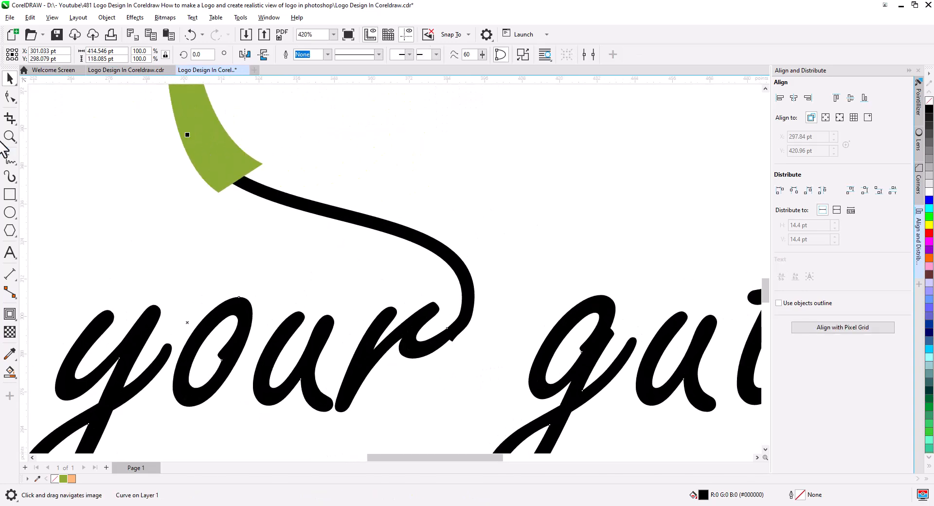
left_click(9, 97)
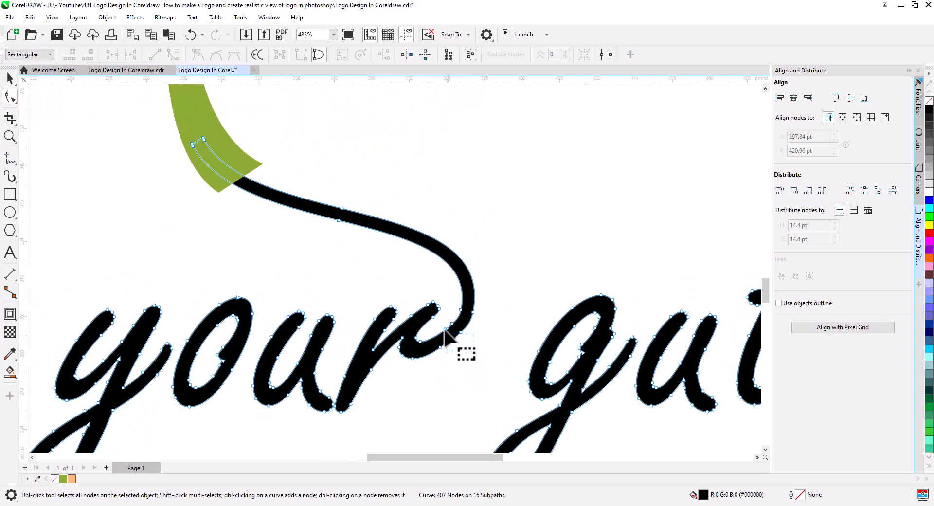
left_click_drag(444, 330, 446, 331)
key("Delete")
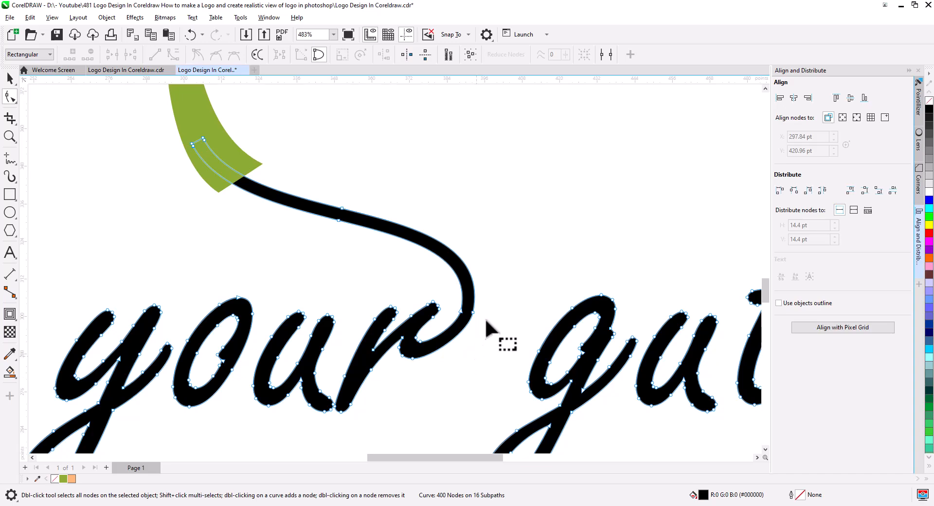
Step: Widen the connecting curve's upper end so both its edges meet the corners of the leaf stem
left_click_drag(377, 257, 396, 308)
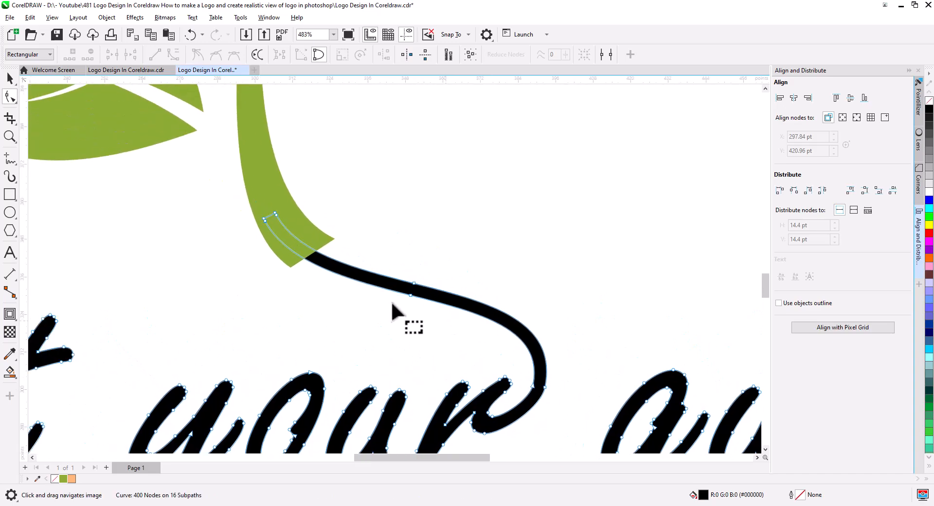
left_click(307, 233)
mouse_move(335, 238)
left_mouse_down()
mouse_move(300, 269)
mouse_move(325, 267)
mouse_move(326, 243)
left_mouse_up()
left_click(315, 265)
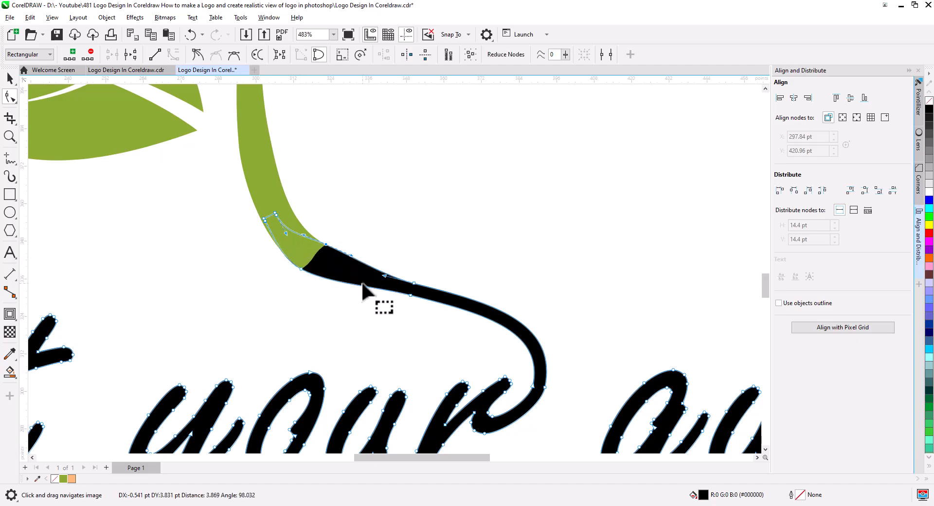
Step: Add nodes at the connecting curve's bend, delete the mid-curve nodes and smooth its taper from the stem
double_click(514, 333)
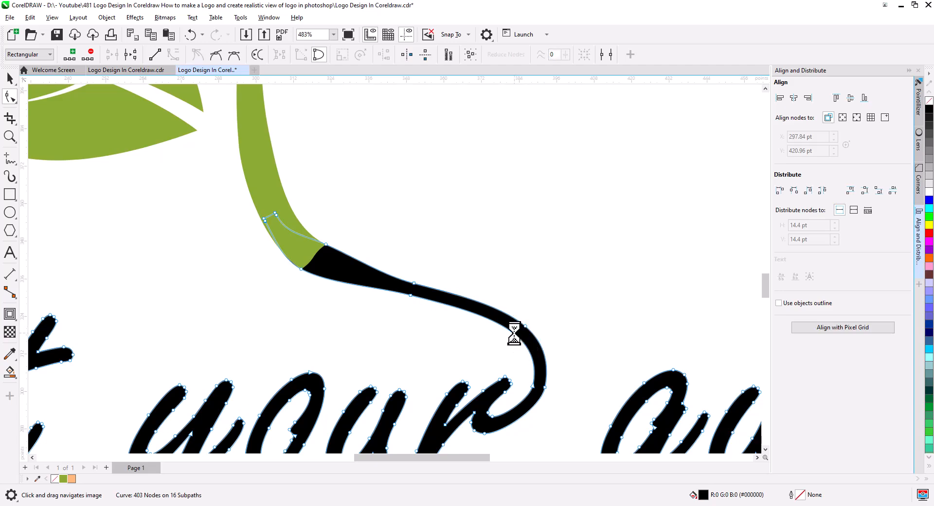
key("Delete")
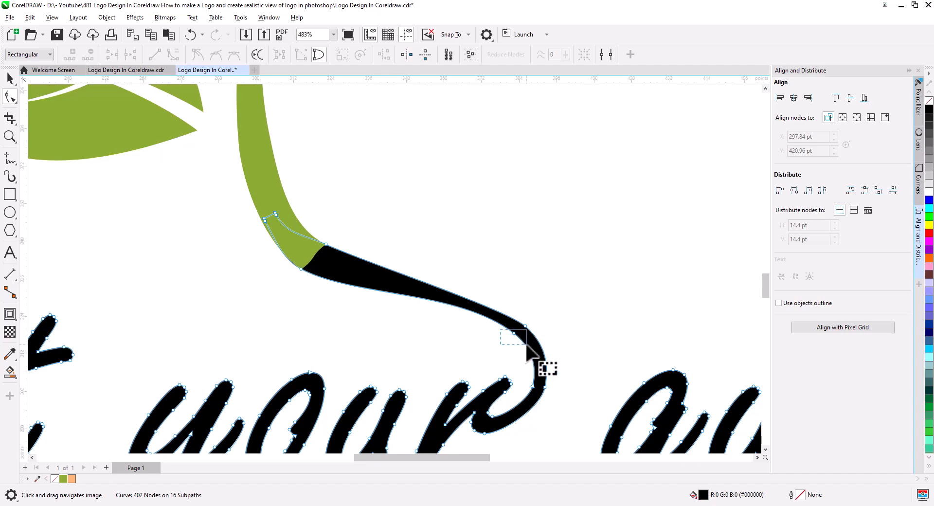
left_click(459, 302)
left_click_drag(474, 307, 479, 367)
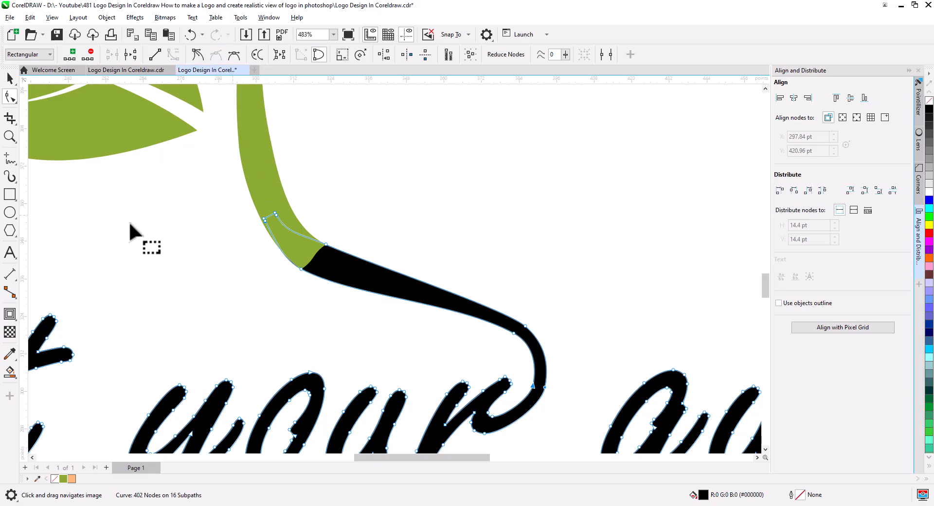
left_click(10, 79)
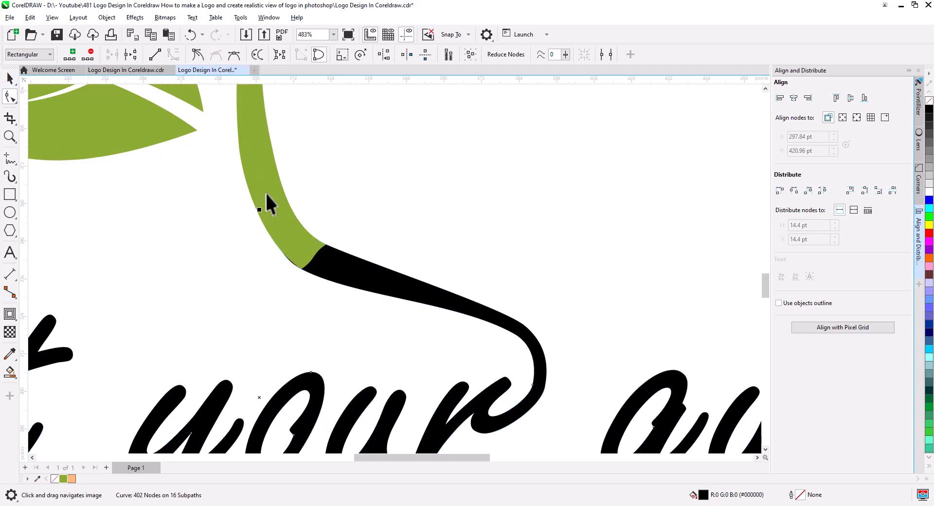
key("space")
left_click(249, 91, "shift")
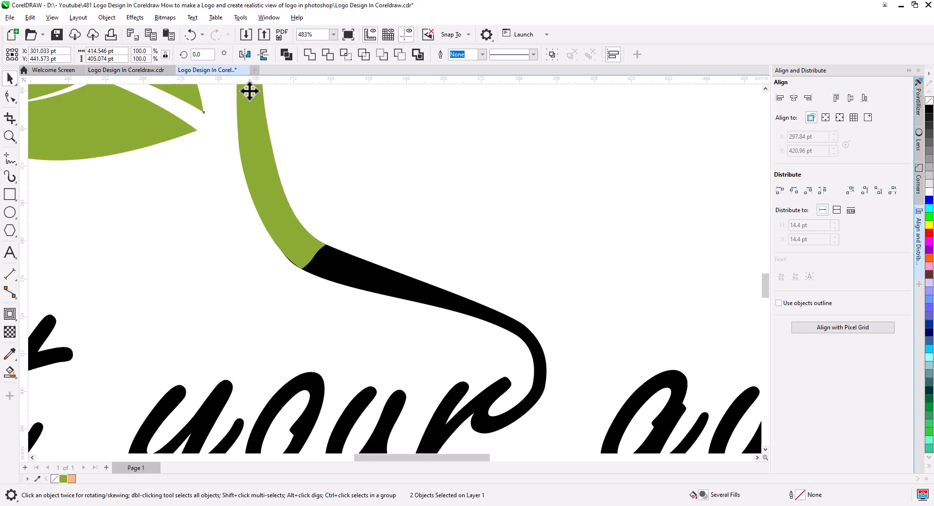
left_click(363, 184)
Step: Draw a 2-point line about 6.4 by 5.5 pt across the stroke where the curve meets the "r" and bend it into an arc
scroll(349, 289, "down", 2)
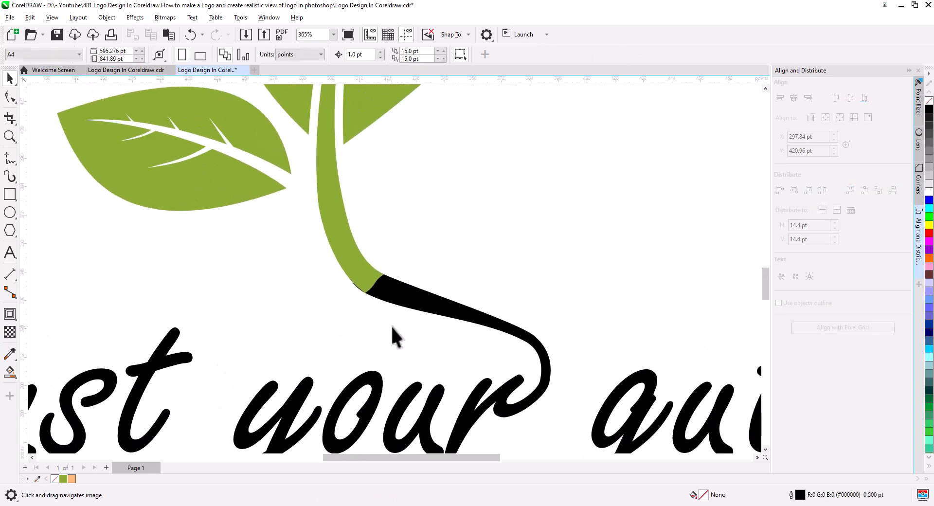
left_click(538, 389)
left_click_drag(551, 430, 447, 338)
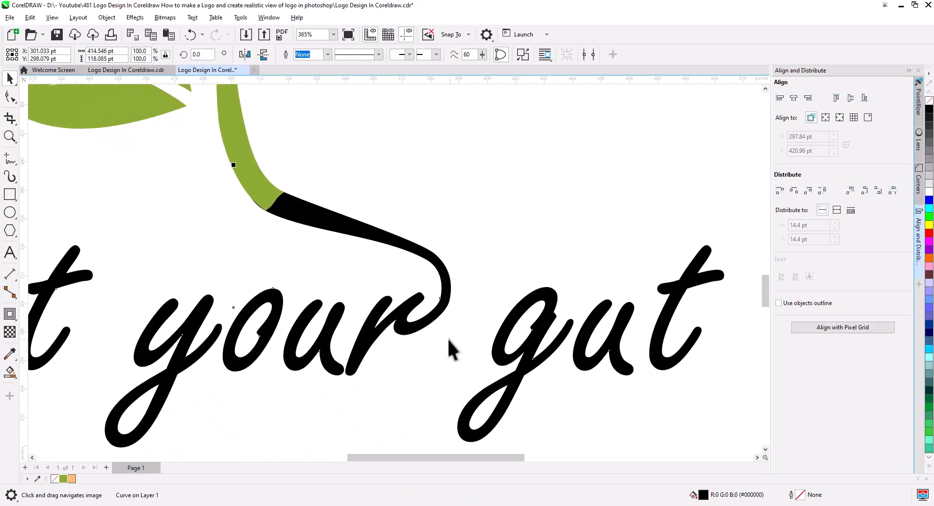
scroll(427, 326, "up", 4)
scroll(445, 332, "up", 5)
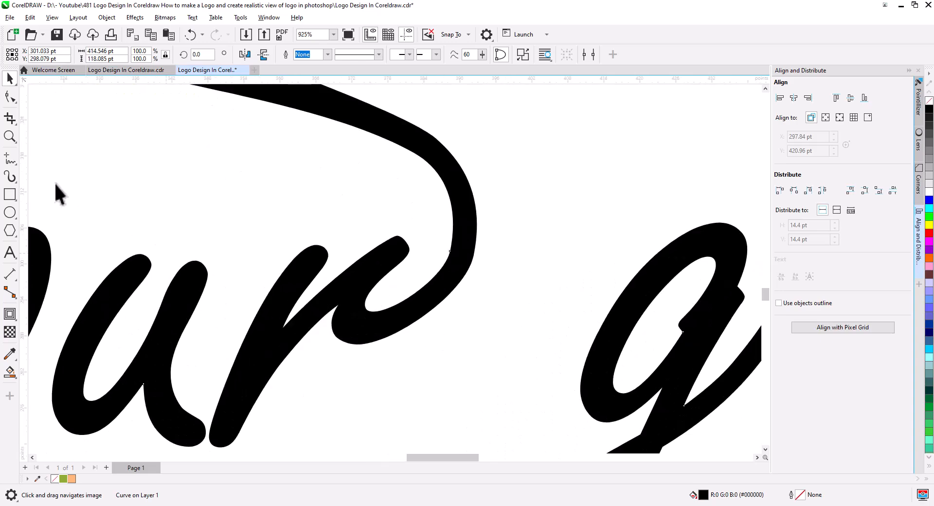
left_click(10, 218)
left_click(7, 159)
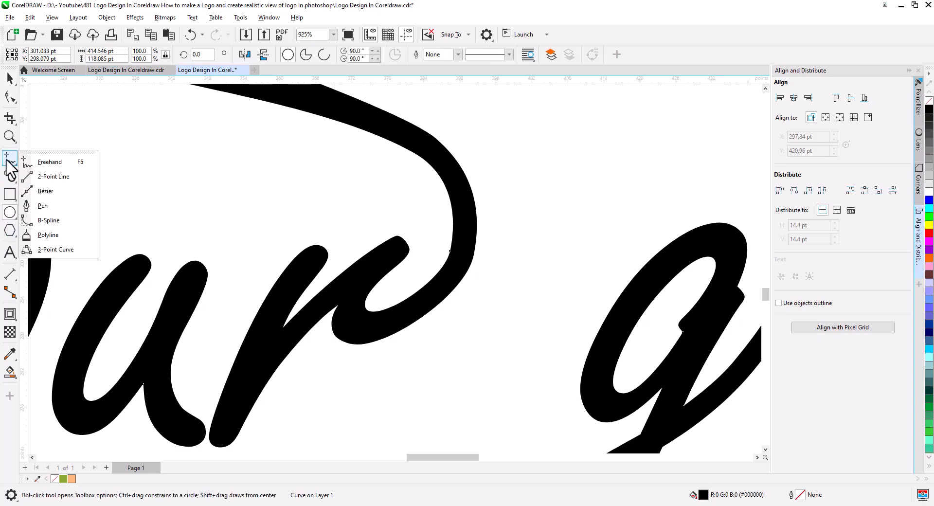
left_click(37, 177)
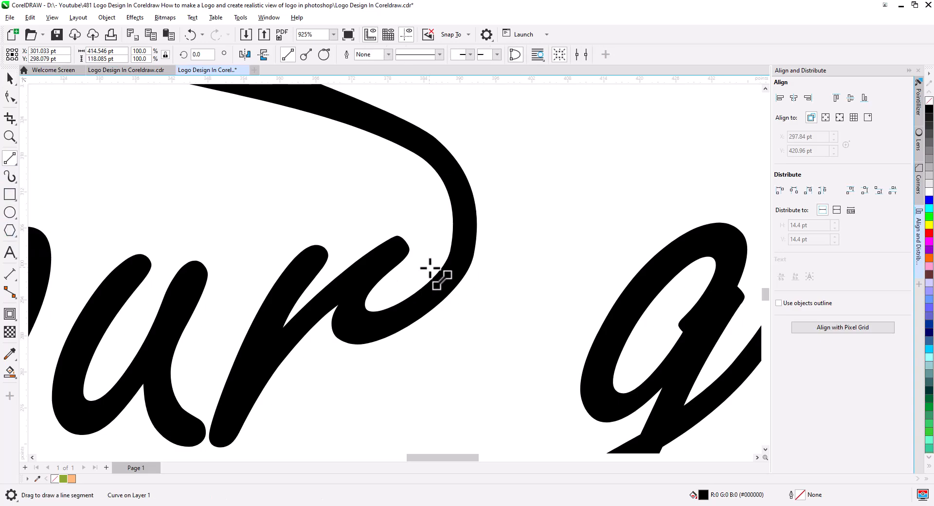
left_click_drag(423, 274, 461, 306)
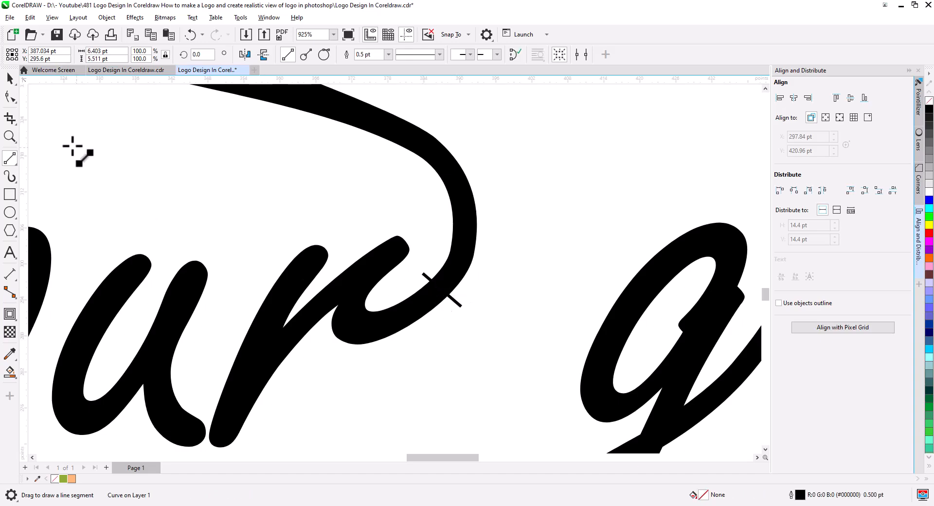
left_click(10, 97)
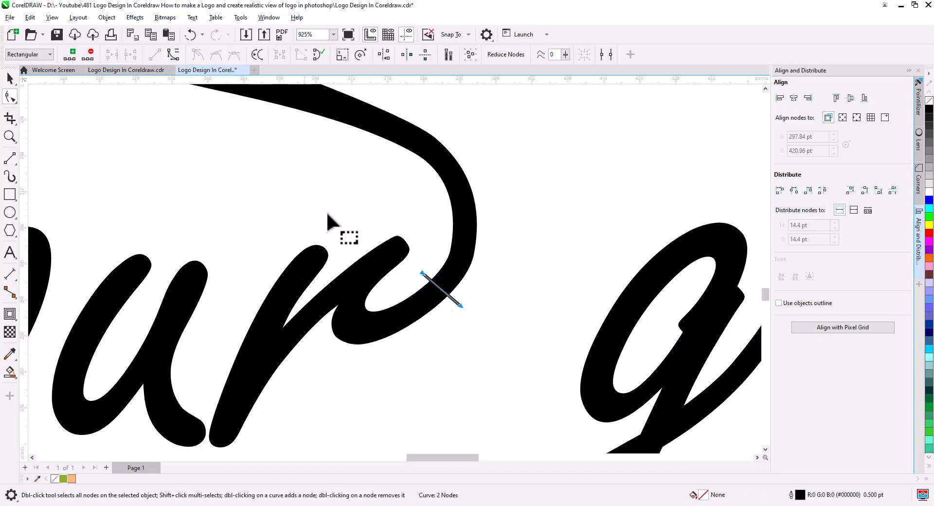
left_click_drag(443, 292, 455, 278)
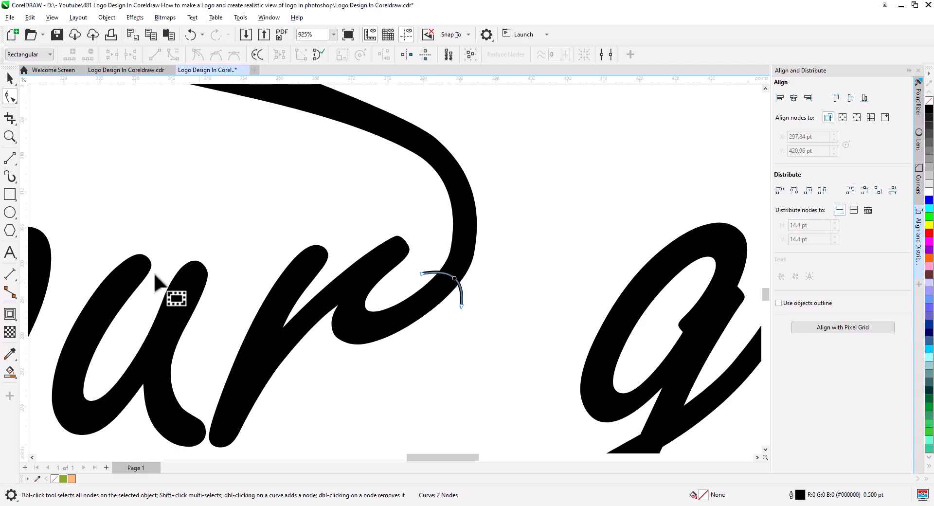
Step: Cut the lettering with the small arc beside the "r" using Back Minus Front
left_click(11, 77)
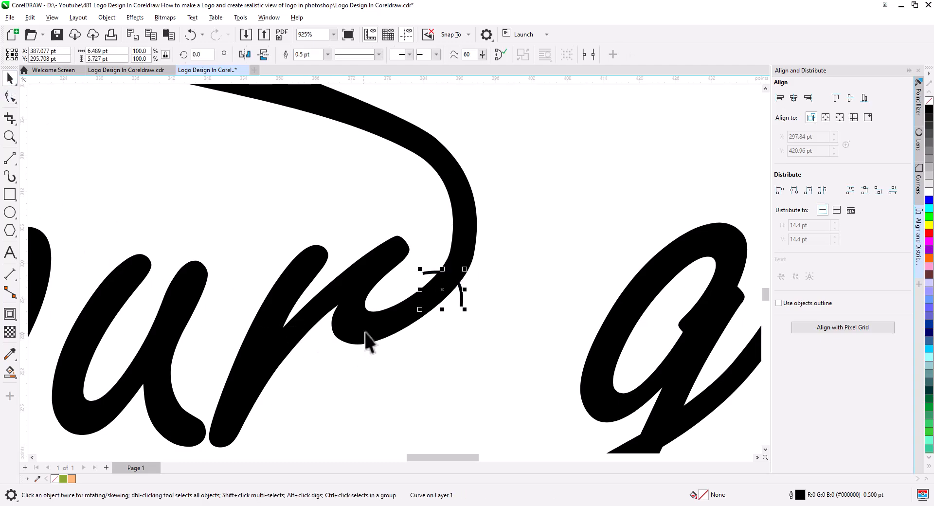
left_click(340, 308, "shift")
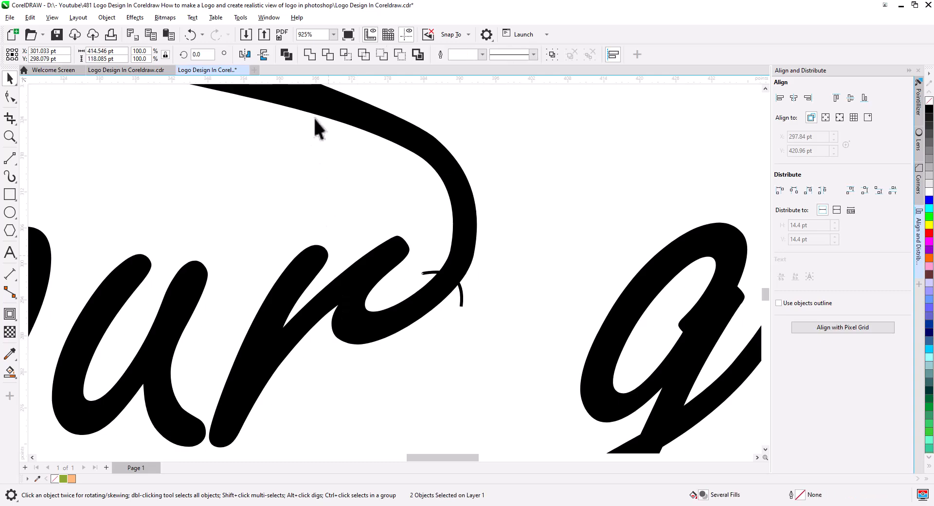
left_click(400, 55)
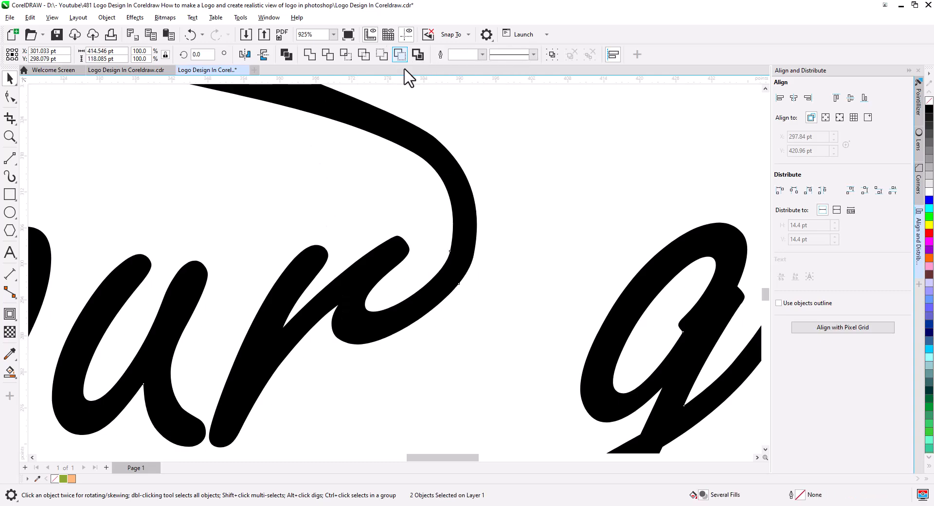
left_click(492, 248)
Step: Break the cut lettering curve apart into separate objects
scroll(492, 248, "down", 6)
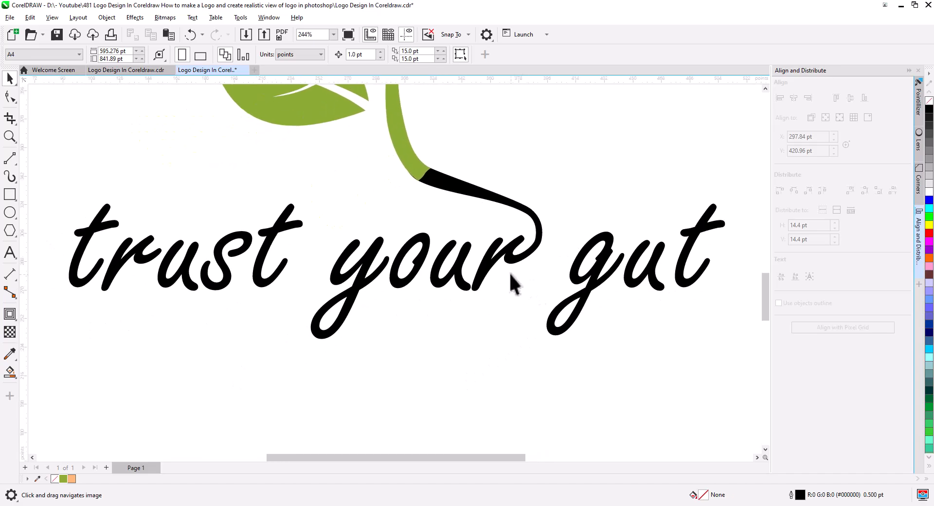
right_click(509, 260)
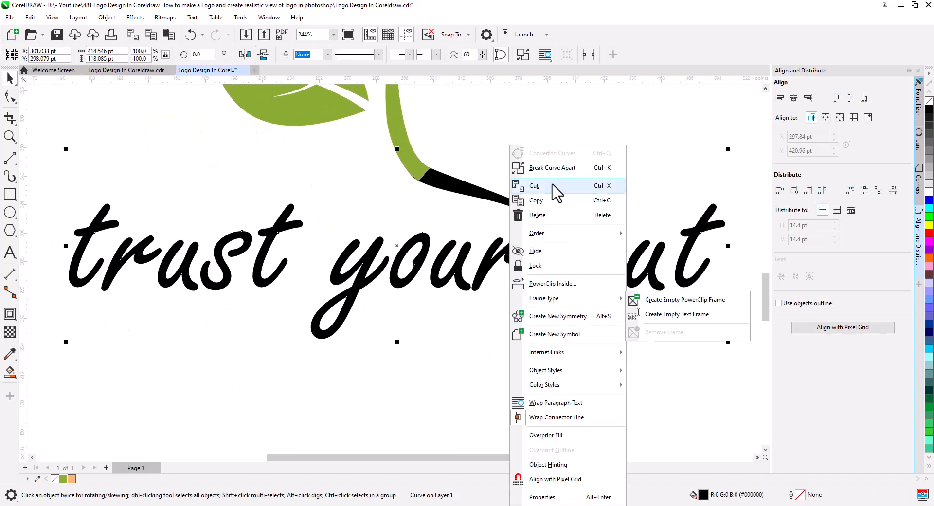
left_click(555, 170)
left_click(571, 165)
Step: Combine all the "trust your gut" letter pieces into one object, leaving the connecting piece separate
scroll(512, 335, "down", 2)
left_click_drag(579, 377, 537, 375)
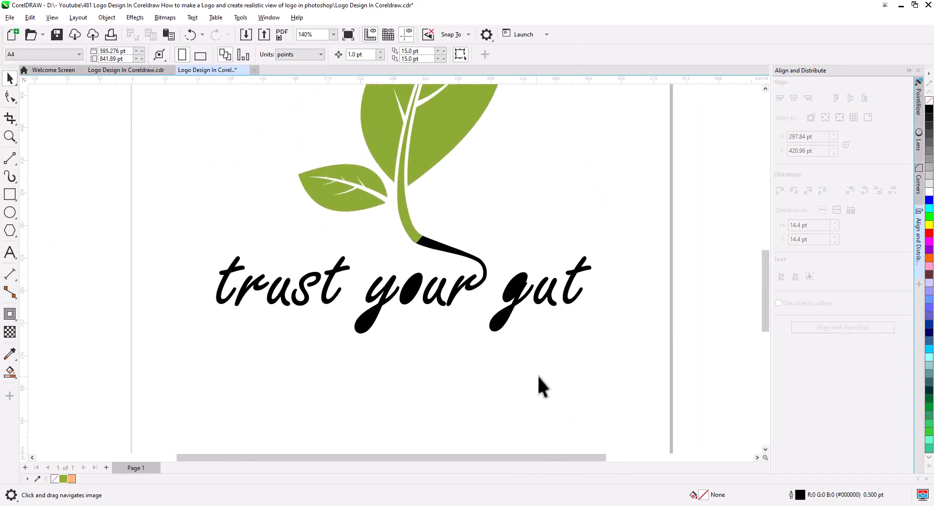
left_click_drag(640, 375, 170, 245)
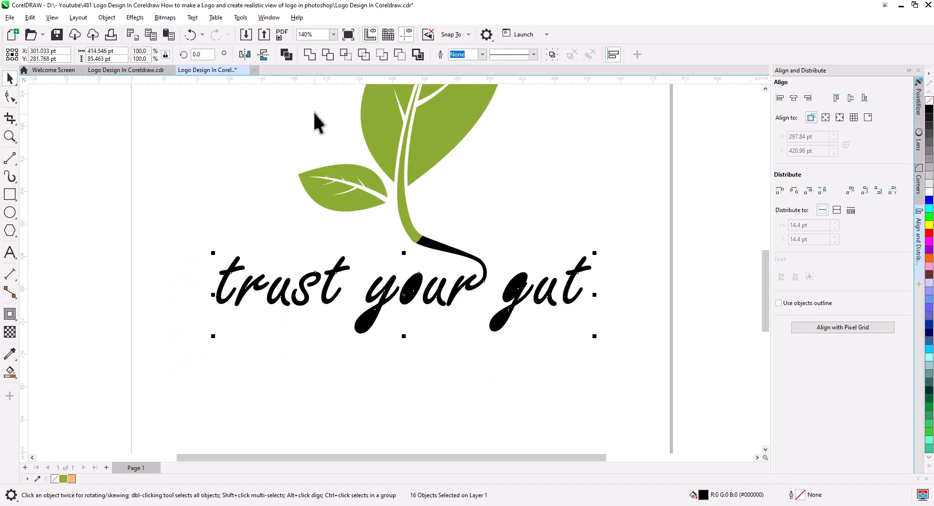
left_click(291, 61)
left_click(443, 366)
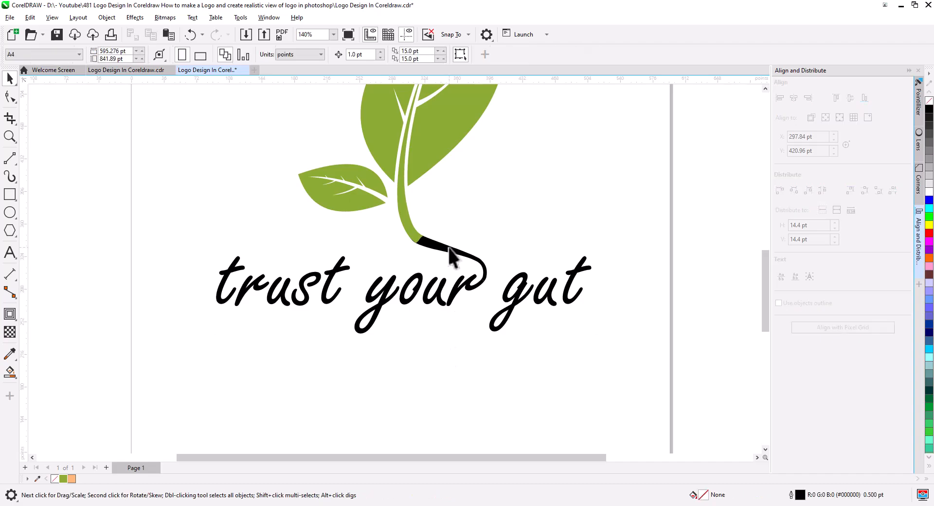
Step: Weld the black connecting piece to the green leaf stem
left_click(446, 250)
left_click(409, 222, "shift")
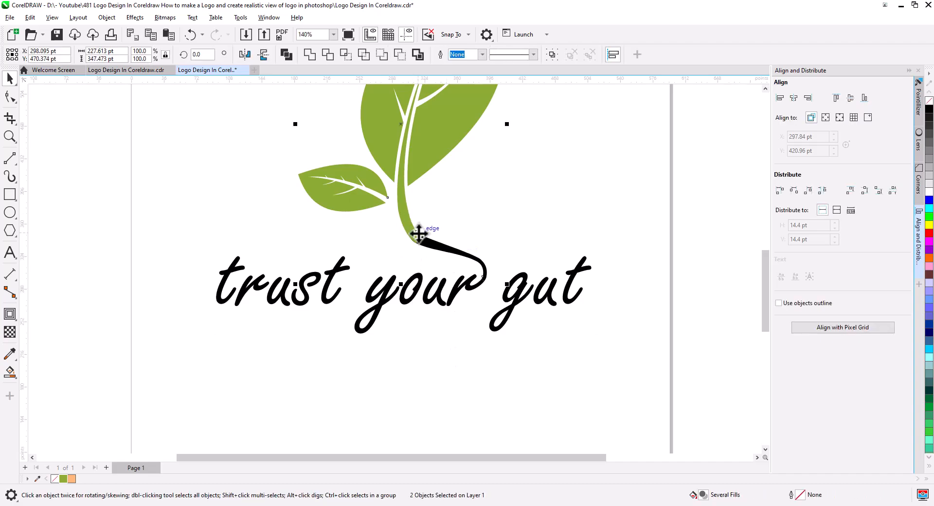
left_click(308, 56)
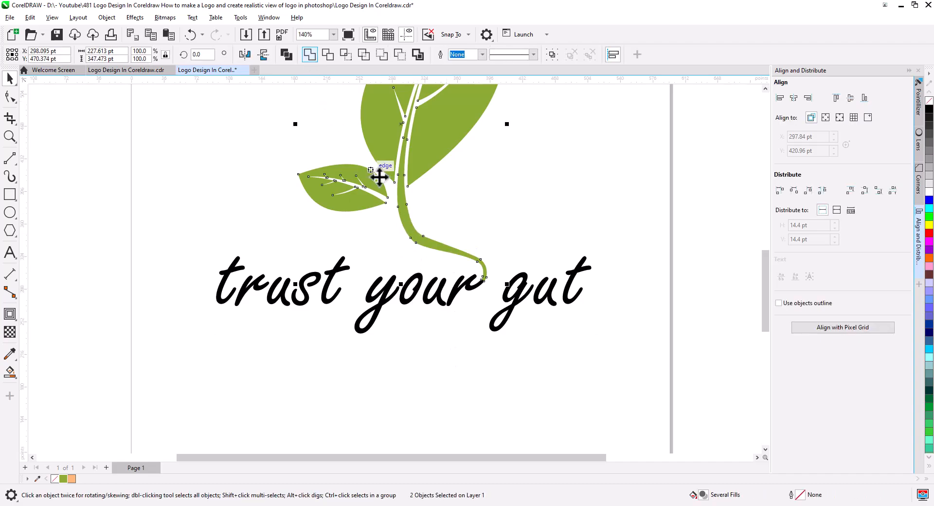
left_click(447, 213)
Step: Adjust the node handle on the stem's upper edge at the bend to smooth its sweep toward the "r"
scroll(426, 243, "up", 2)
left_click(409, 248)
left_click(9, 97)
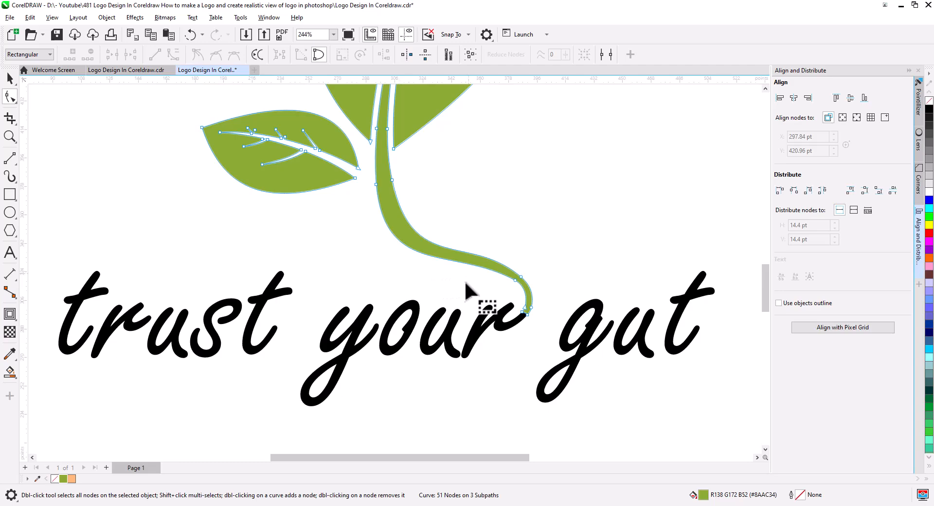
left_click(522, 278)
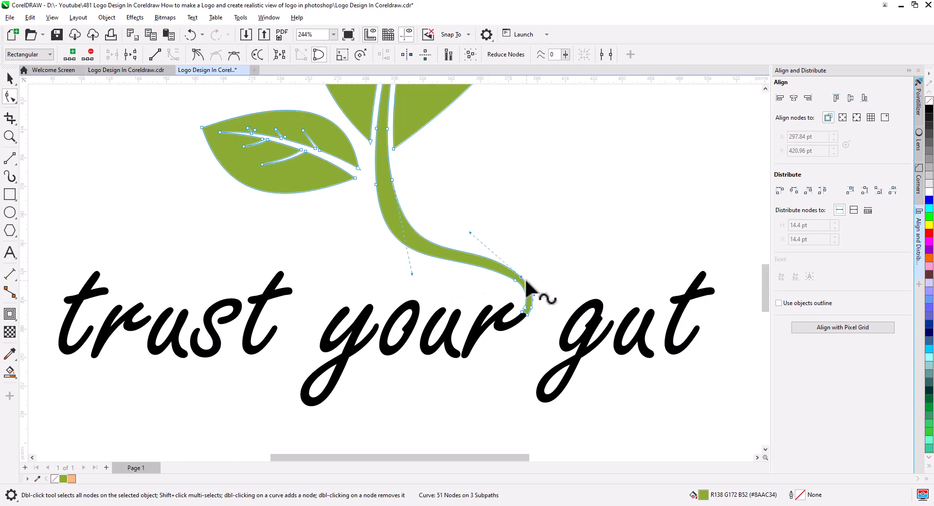
left_click_drag(469, 232, 478, 240)
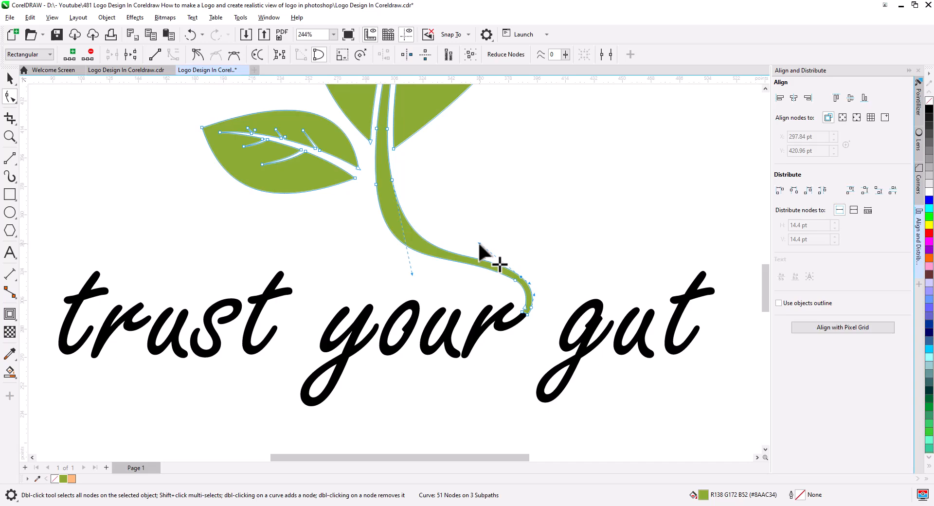
left_click(10, 78)
left_click(301, 252)
scroll(301, 252, "down", 5)
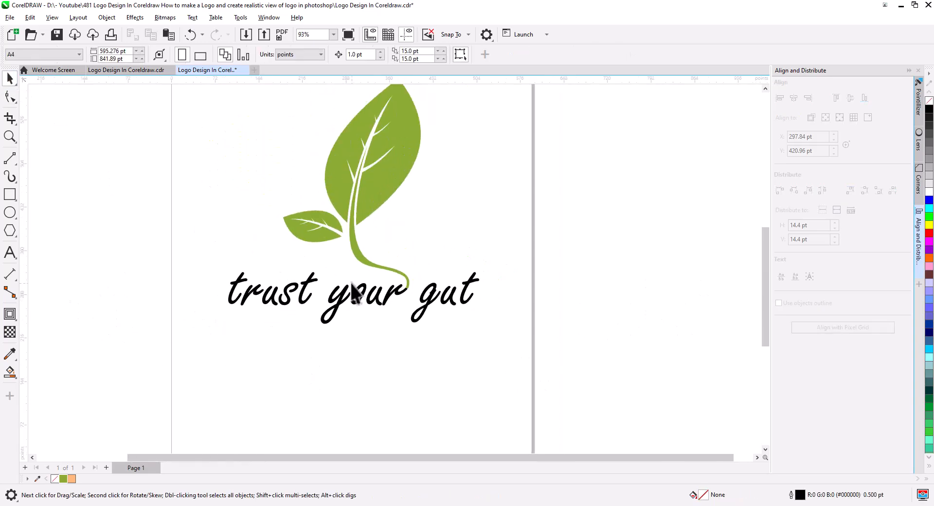
Step: Reshape the stem's lower edge with its curve handles so it tapers evenly toward the lettering
scroll(392, 309, "up", 6)
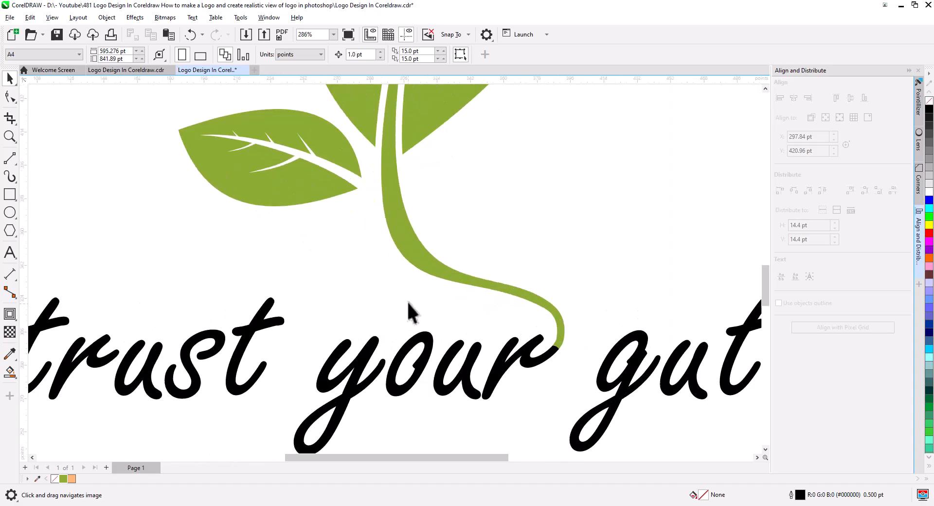
left_click(411, 267)
left_click(9, 96)
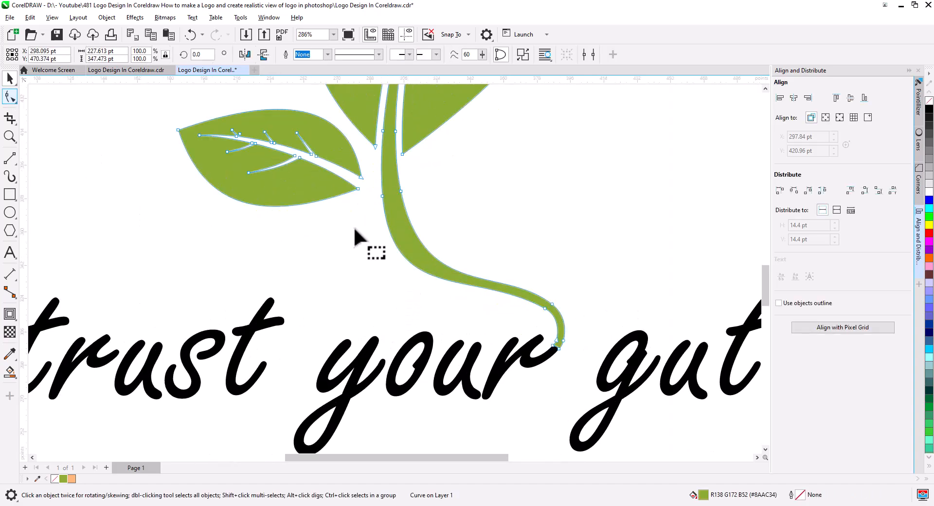
left_click_drag(393, 247, 392, 282)
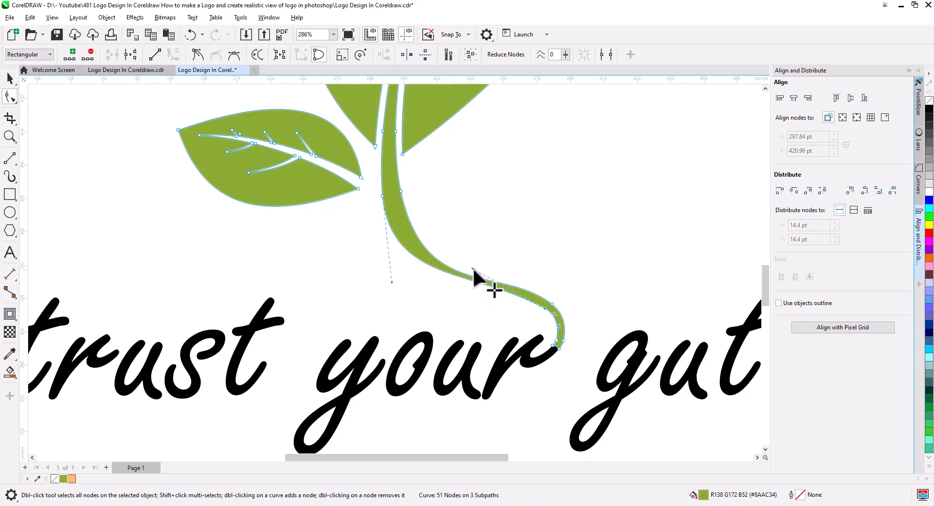
left_click_drag(472, 267, 475, 279)
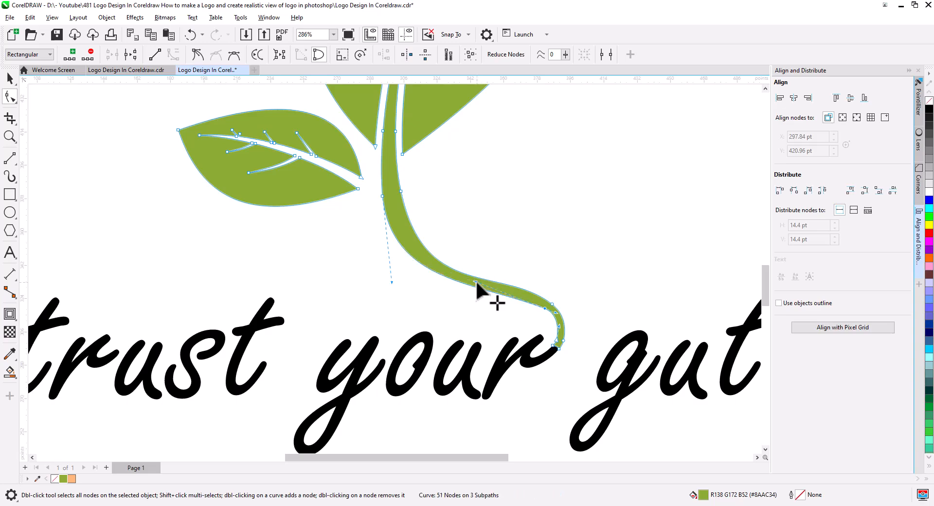
Step: Refine the curve at the nodes of the stem's bend above the "r" of "your"
scroll(544, 293, "up", 2)
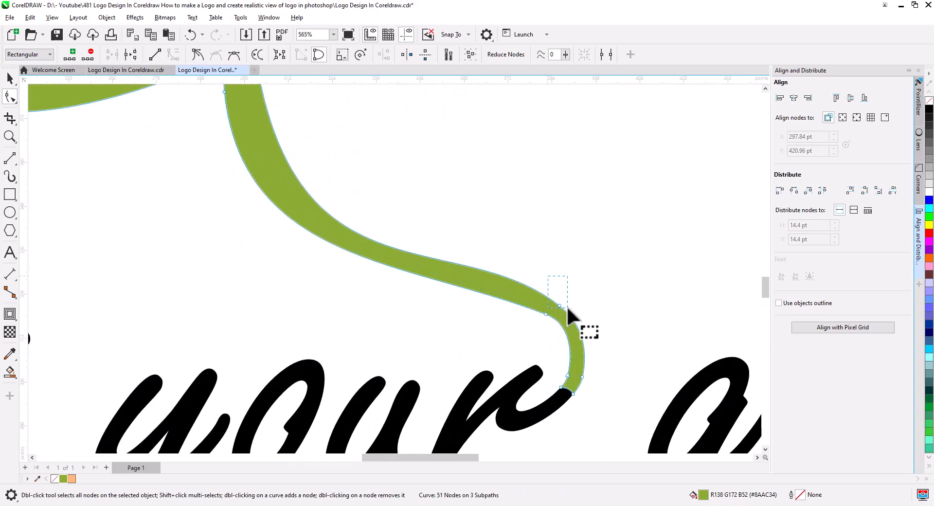
left_click_drag(460, 227, 418, 227)
left_click_drag(306, 300, 298, 274)
left_click(387, 314)
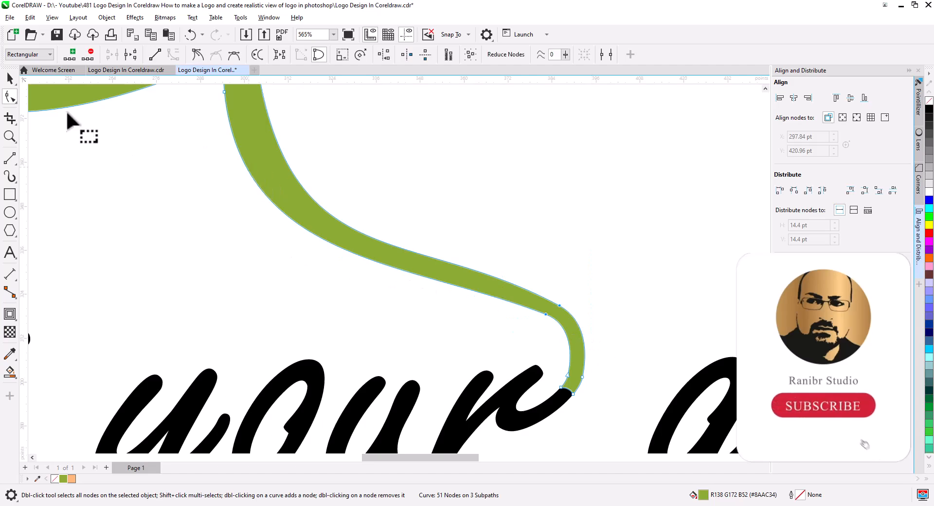
Step: Draw a straight two-point line, about 65 by 236 pt, along the large leaf's right side from near its tip to its base
left_click(10, 79)
scroll(330, 265, "down", 2)
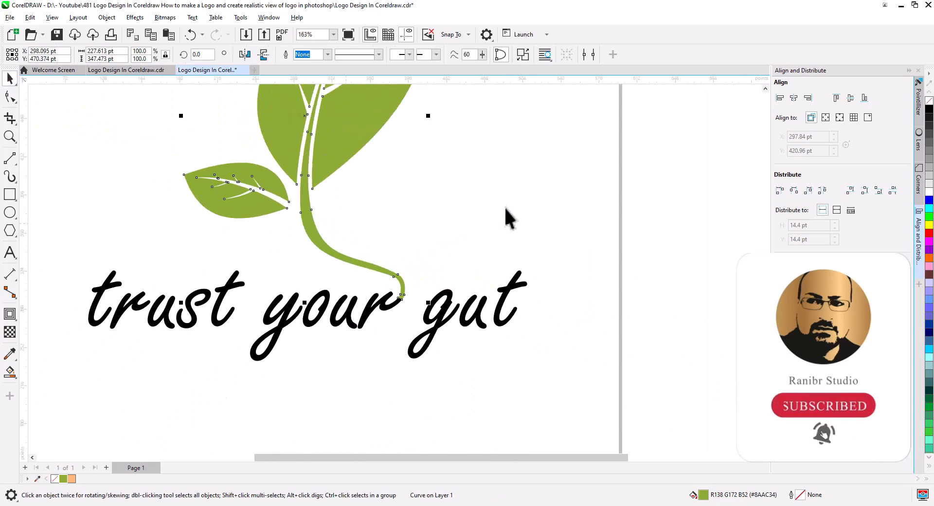
left_click(507, 214)
scroll(452, 198, "down", 3)
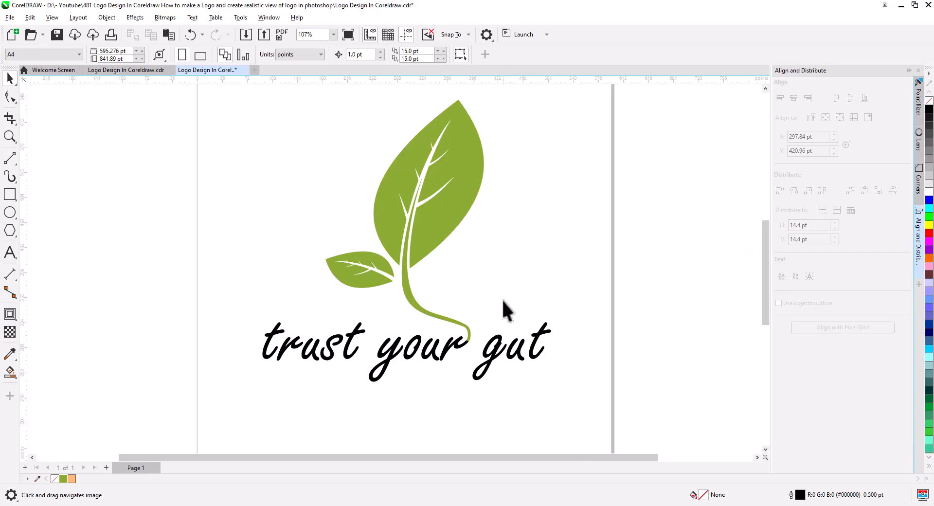
scroll(449, 265, "up", 1)
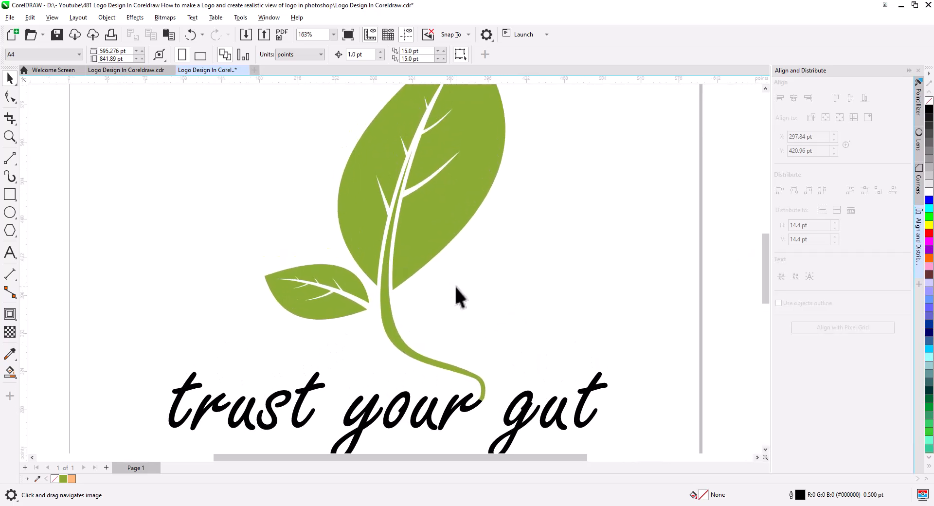
scroll(454, 285, "down", 1)
left_click_drag(463, 283, 428, 320)
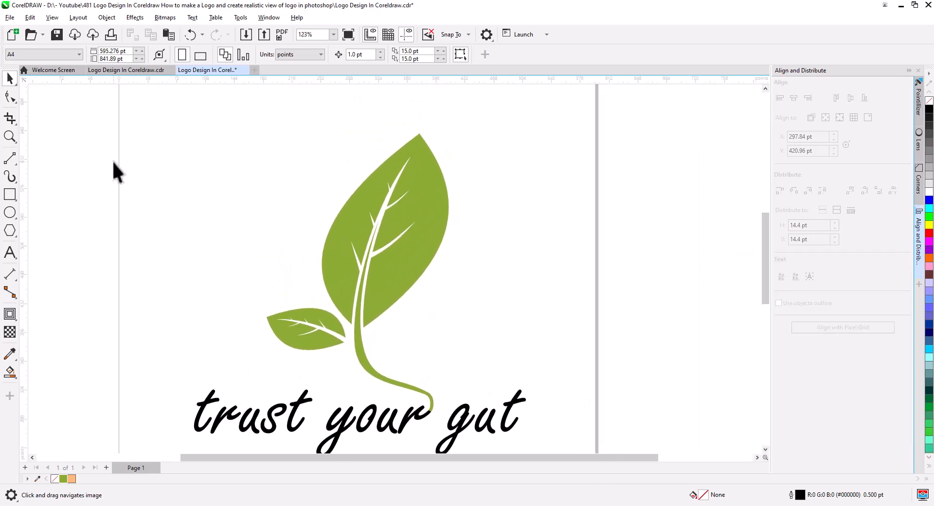
left_click(10, 159)
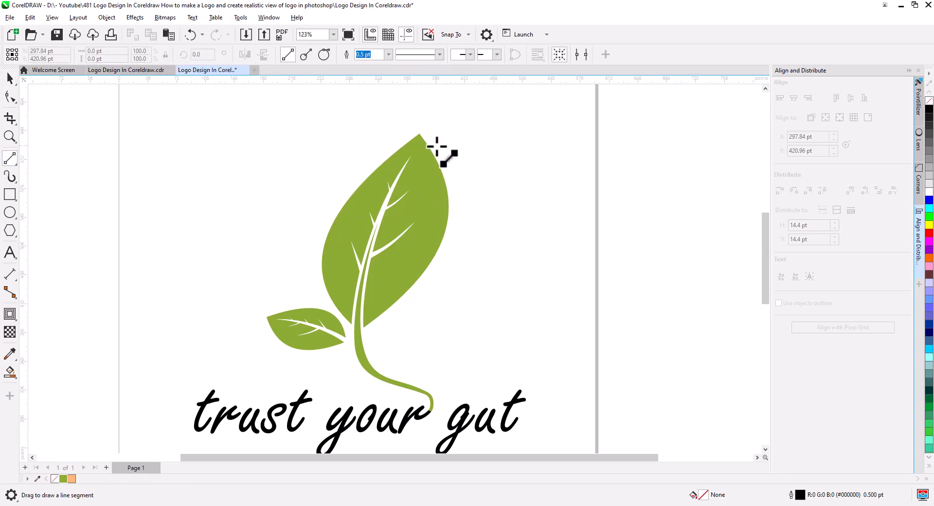
left_click_drag(434, 136, 381, 324)
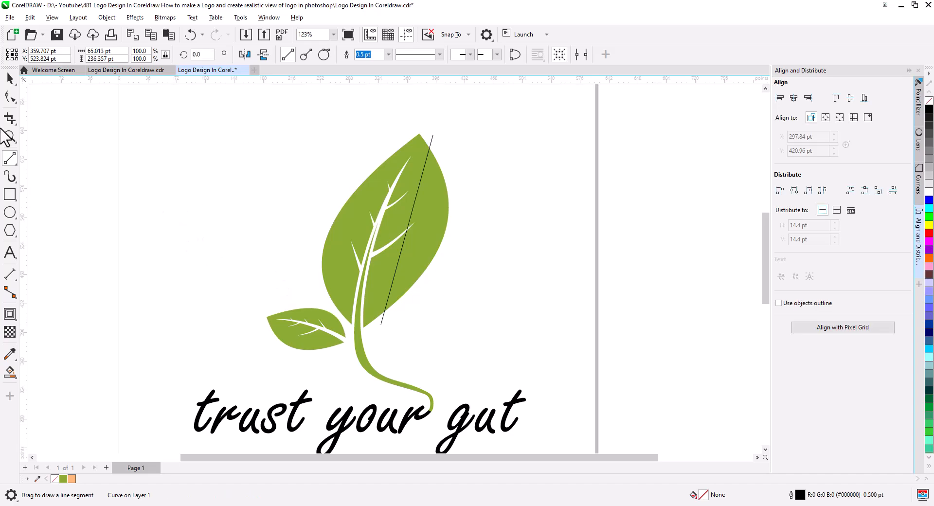
Step: Convert the straight line to a curve and bend it outward to run parallel to the large leaf's right edge
left_click(9, 97)
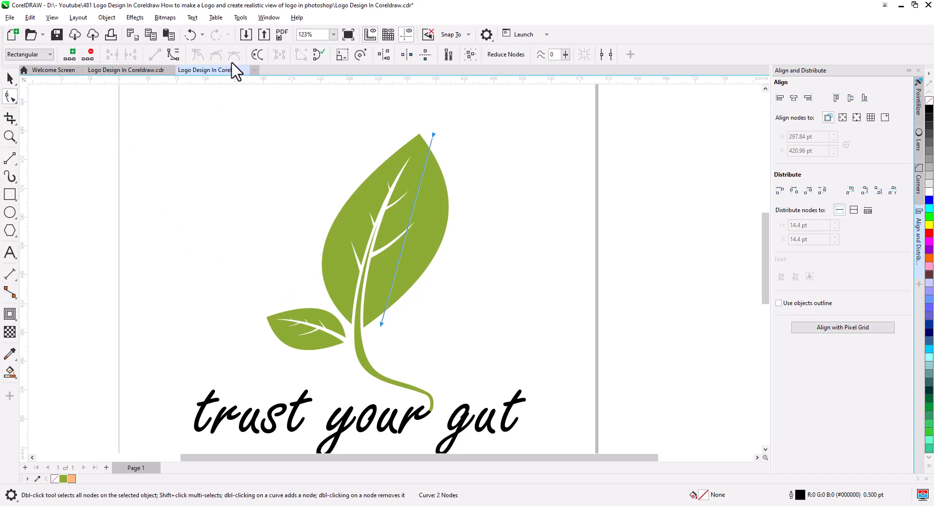
left_click(174, 53)
left_click_drag(405, 229, 451, 235)
left_click(432, 135)
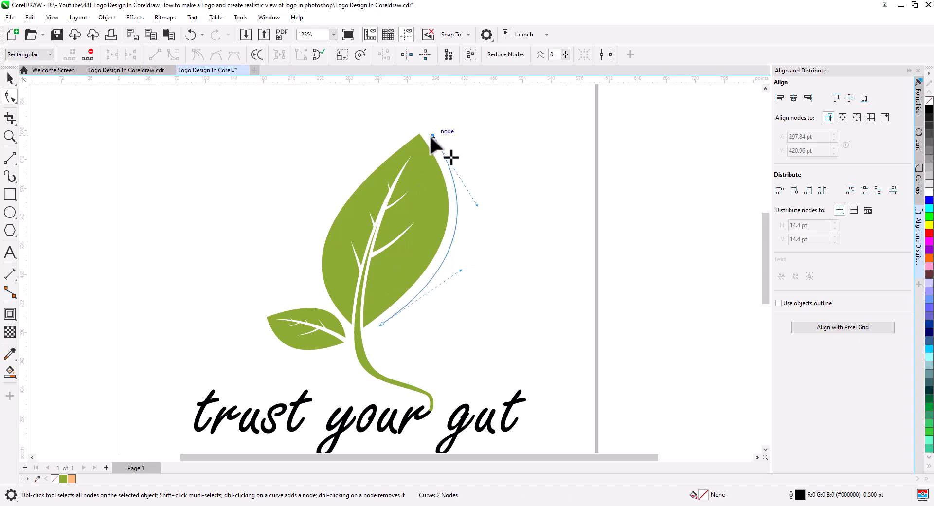
left_click_drag(473, 205, 480, 203)
left_click(10, 78)
left_click(121, 166)
Step: Sketch a freehand face profile, about 140 by 250 pt, from the curve's lower end past chin, lips and nose to its upper end
left_click(12, 165)
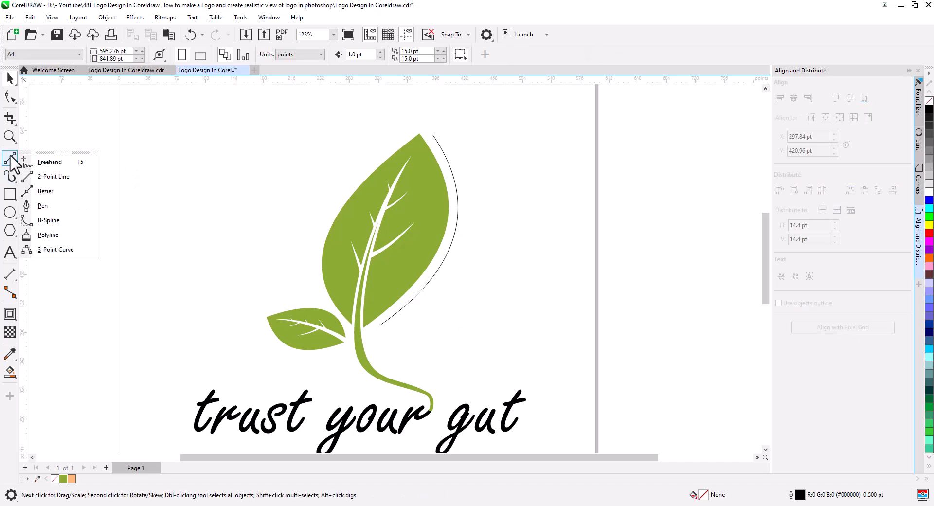
left_click(54, 162)
mouse_move(458, 387)
left_mouse_down()
mouse_move(427, 371)
mouse_move(274, 339)
left_mouse_up()
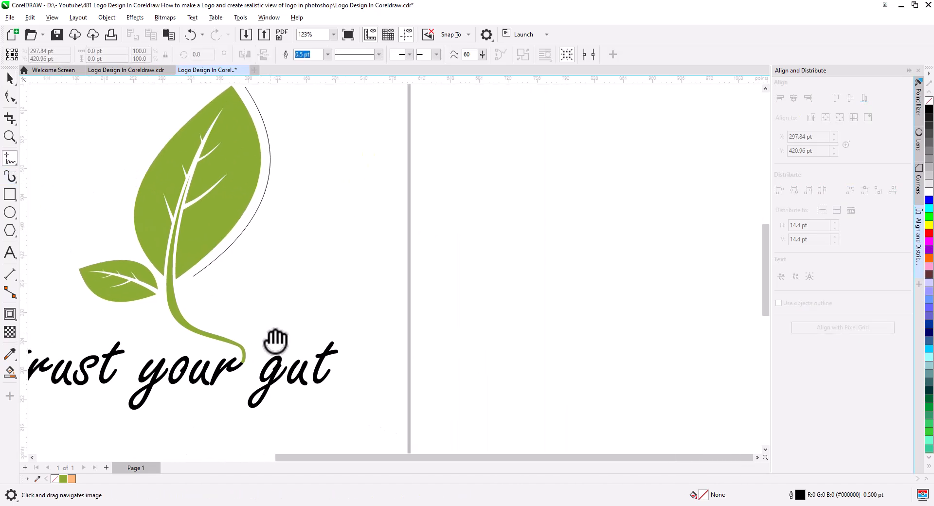
scroll(220, 243, "up", 1)
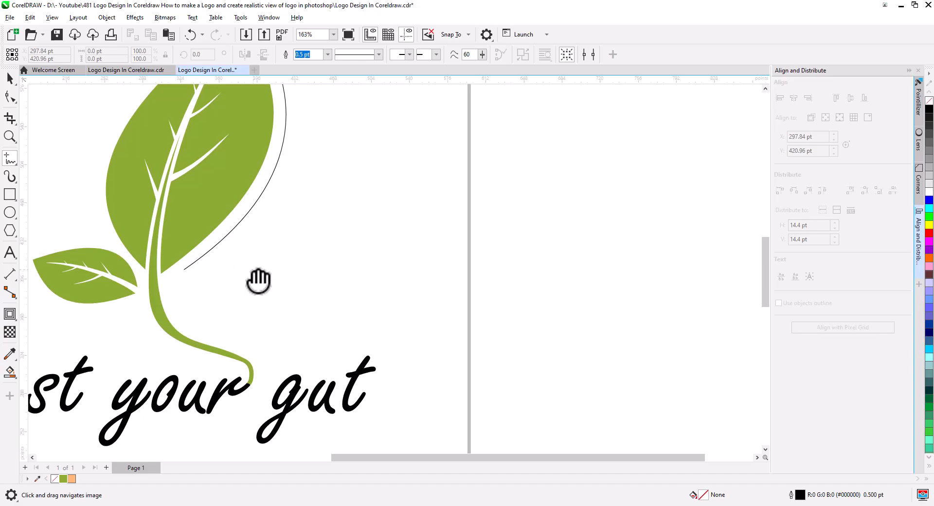
left_click_drag(257, 282, 261, 354)
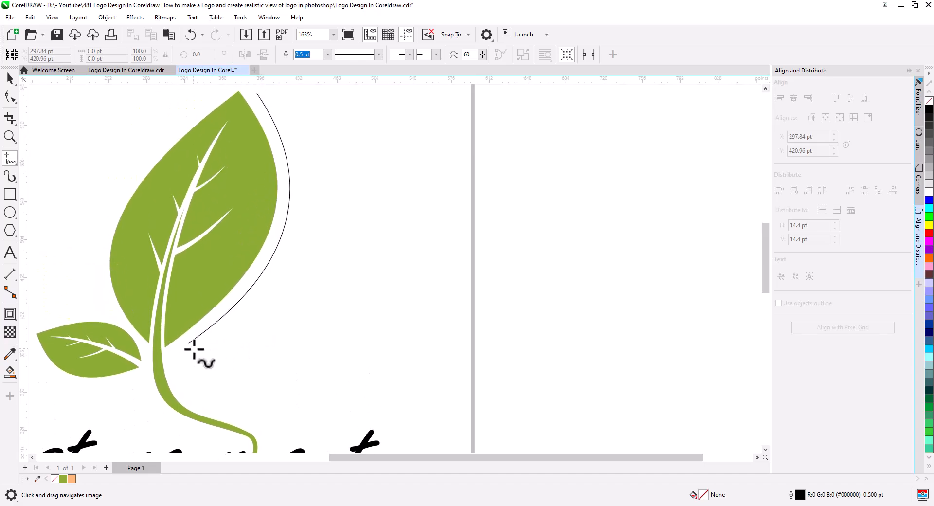
mouse_move(194, 349)
left_mouse_down()
mouse_move(258, 334)
mouse_move(292, 306)
mouse_move(321, 256)
mouse_move(319, 178)
mouse_move(258, 89)
left_mouse_up()
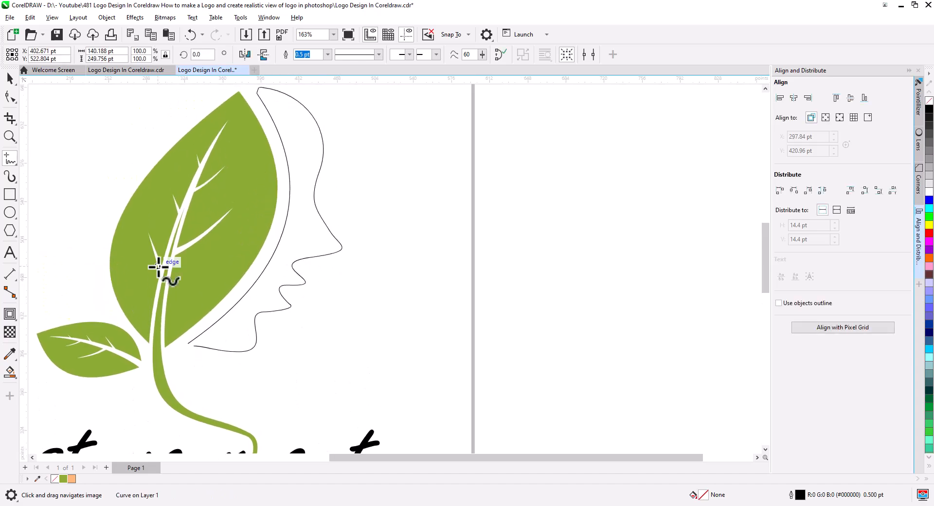
Step: Reshape the profile's lips and the curve leading to the chin by adding and repositioning nodes
key("F10")
scroll(159, 326, "up", 1)
scroll(288, 297, "up", 1)
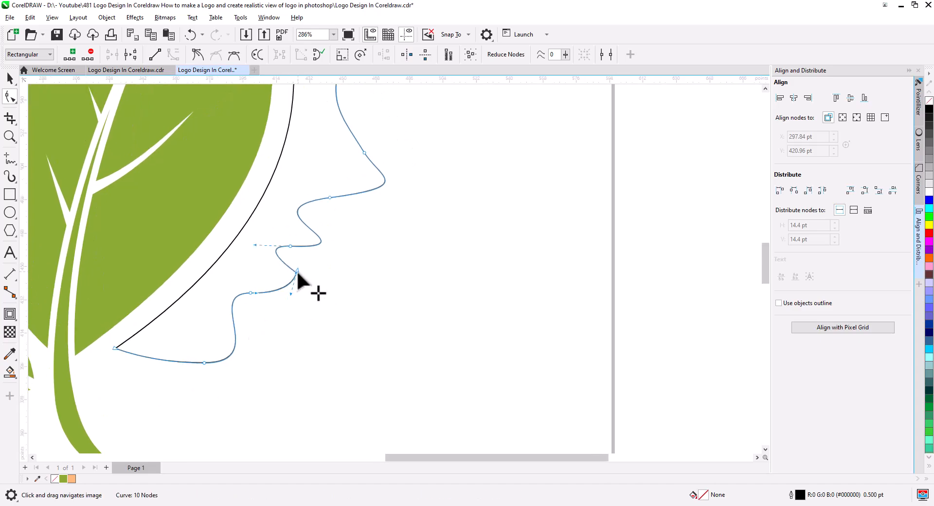
key("c")
left_click_drag(297, 273, 294, 277)
left_click_drag(294, 276, 278, 326)
double_click(269, 286)
double_click(312, 281)
left_click(282, 285)
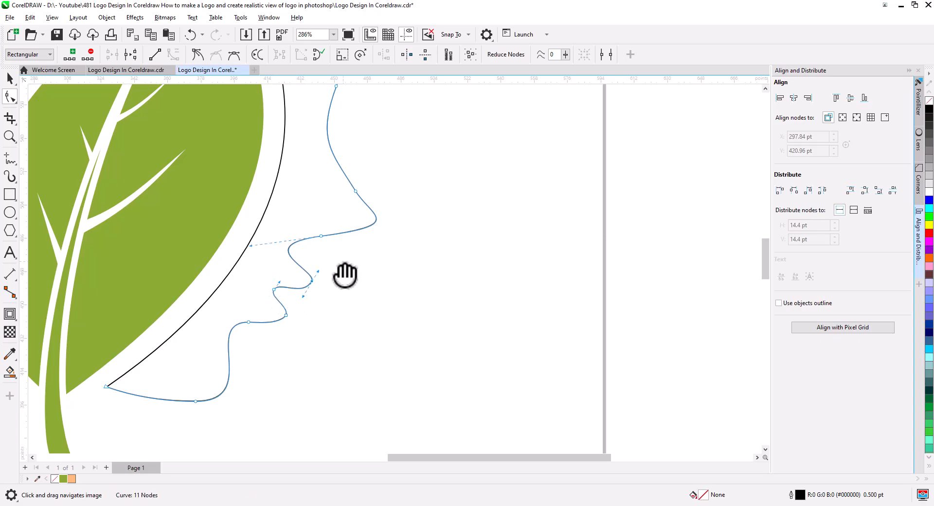
left_click_drag(344, 277, 293, 344)
left_click(318, 317)
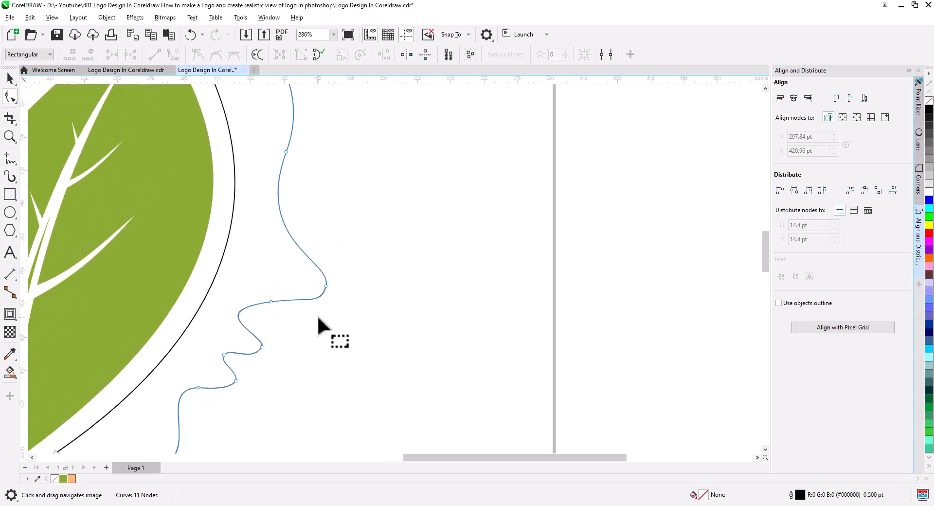
Step: Refine the profile's nose tip and the curve beneath it so they flow smoothly into the upper lip
double_click(240, 315)
mouse_move(333, 275)
left_mouse_down()
mouse_move(371, 386)
mouse_move(319, 282)
left_mouse_up()
scroll(372, 385, "down", 1)
left_click_drag(327, 279, 351, 199)
scroll(341, 202, "down", 4)
key("space")
left_click(345, 315)
double_click(358, 268)
scroll(343, 294, "up", 5)
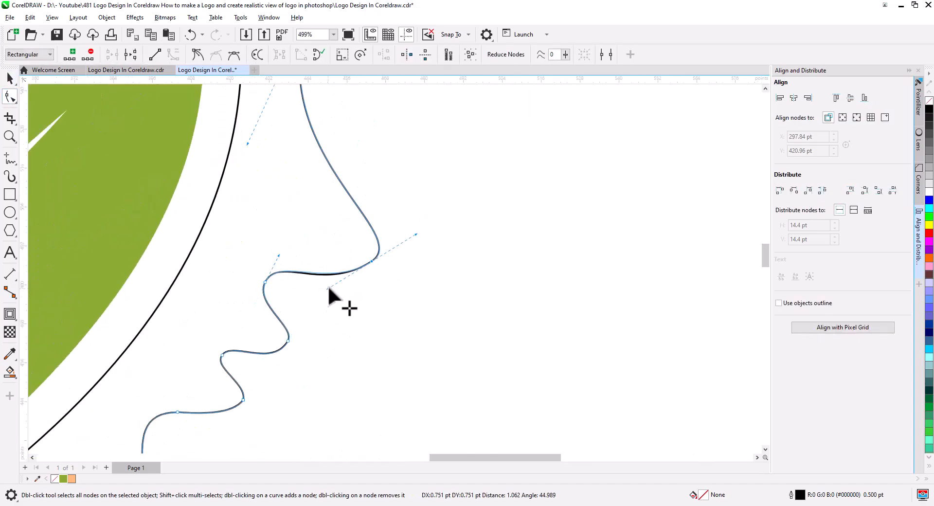
scroll(350, 301, "down", 3)
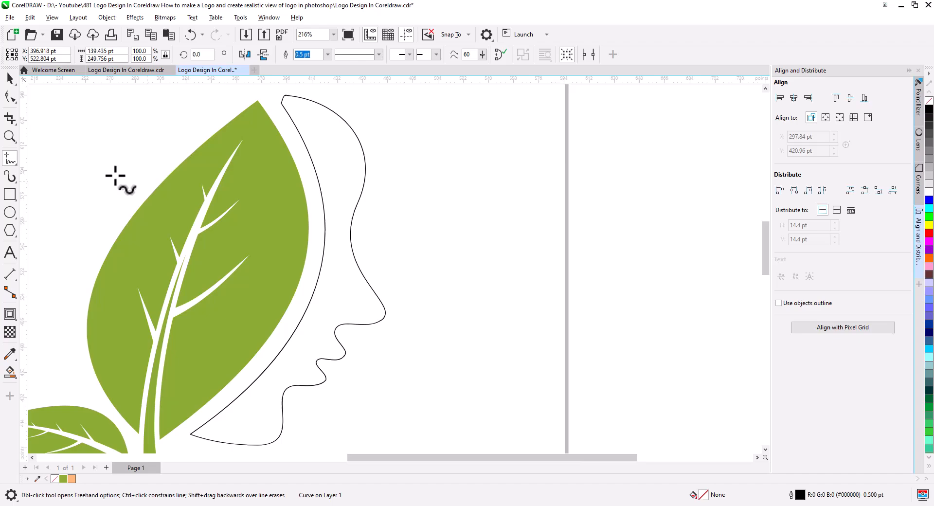
Step: Draw a closed thin triangle, about 18 by 4 pt, with two-point lines across the profile at eye level
left_click(14, 164)
left_click(43, 178)
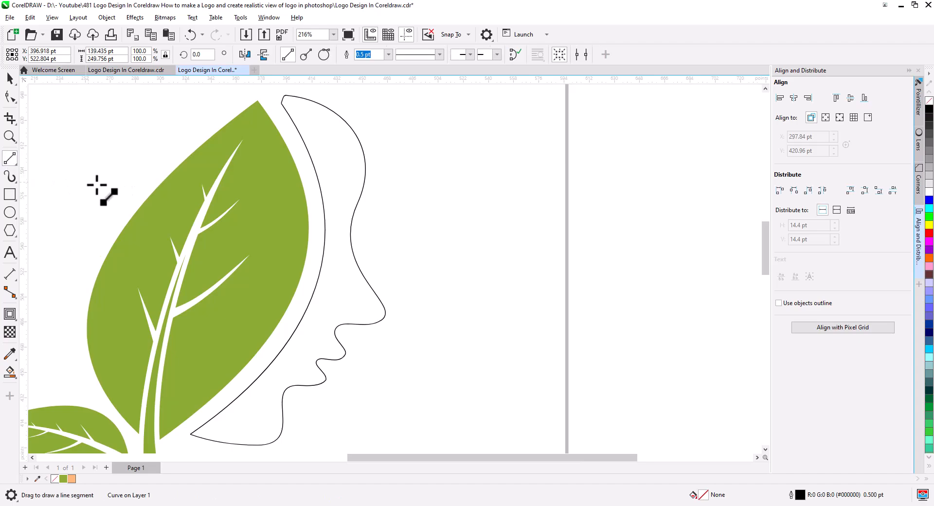
scroll(336, 217, "up", 2)
scroll(356, 227, "up", 2)
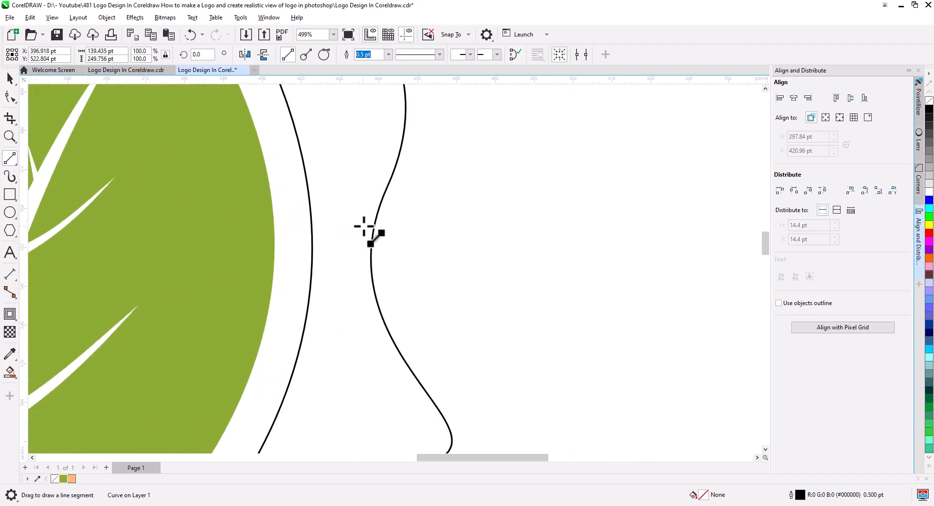
mouse_move(362, 226)
left_mouse_down()
mouse_move(416, 244)
mouse_move(357, 239)
mouse_move(361, 226)
left_mouse_up()
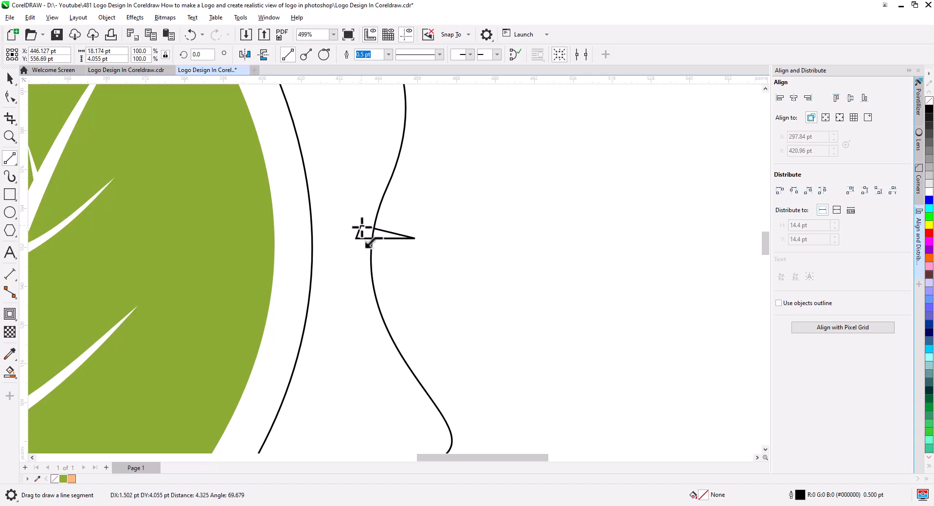
Step: Bend the triangle's long sides downward into a curved, tapering eyelash
left_click(10, 96)
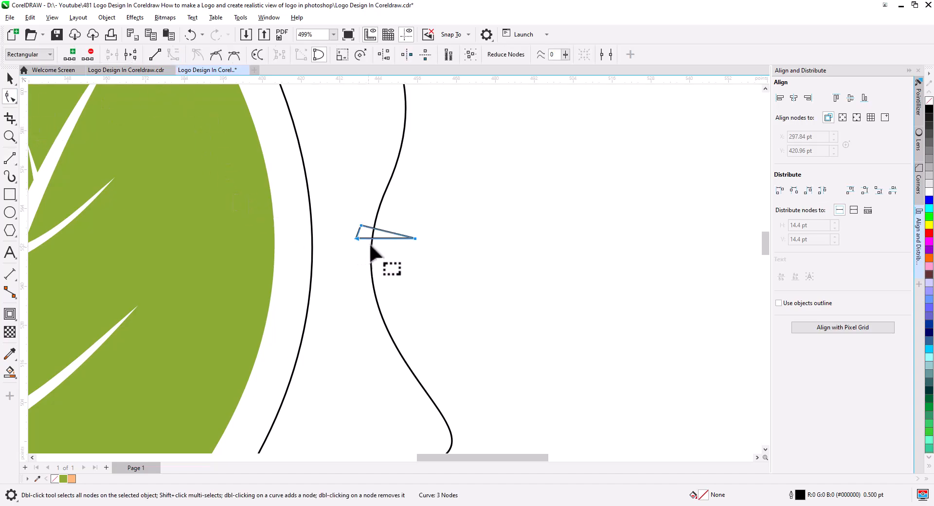
scroll(382, 241, "up", 2)
mouse_move(382, 235)
left_mouse_down()
mouse_move(386, 255)
mouse_move(385, 234)
left_mouse_up()
left_click(10, 78)
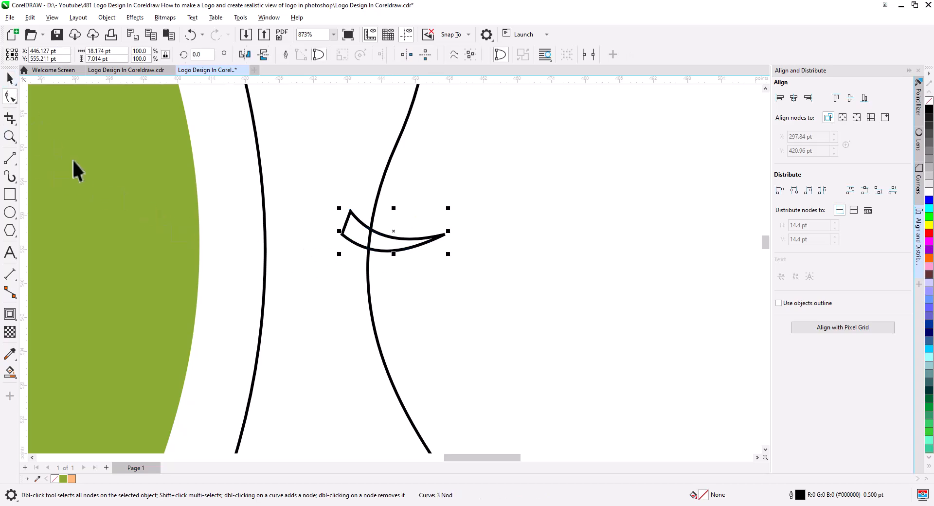
Step: Nudge the eyelash into place, then duplicate it just below and scale the copy to 72.2%
left_click_drag(340, 235, 359, 263)
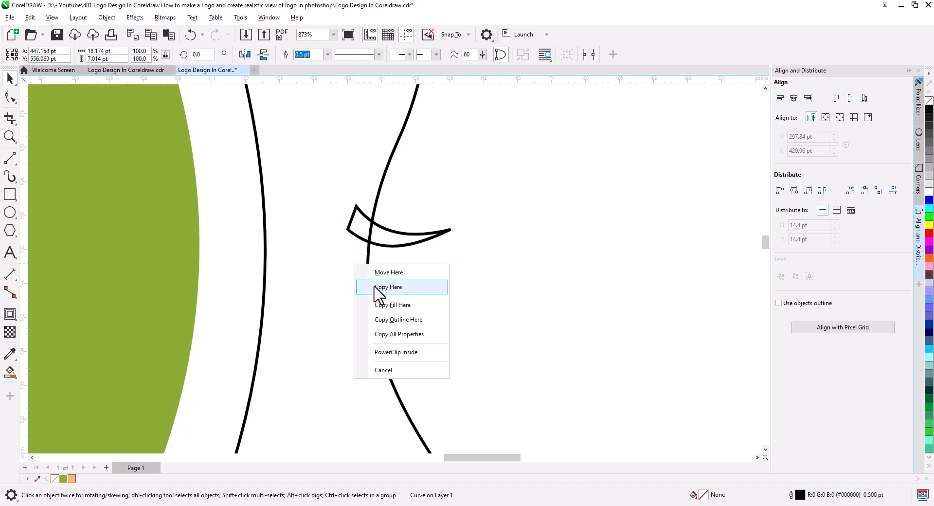
left_click(378, 288)
left_click_drag(458, 291, 380, 268)
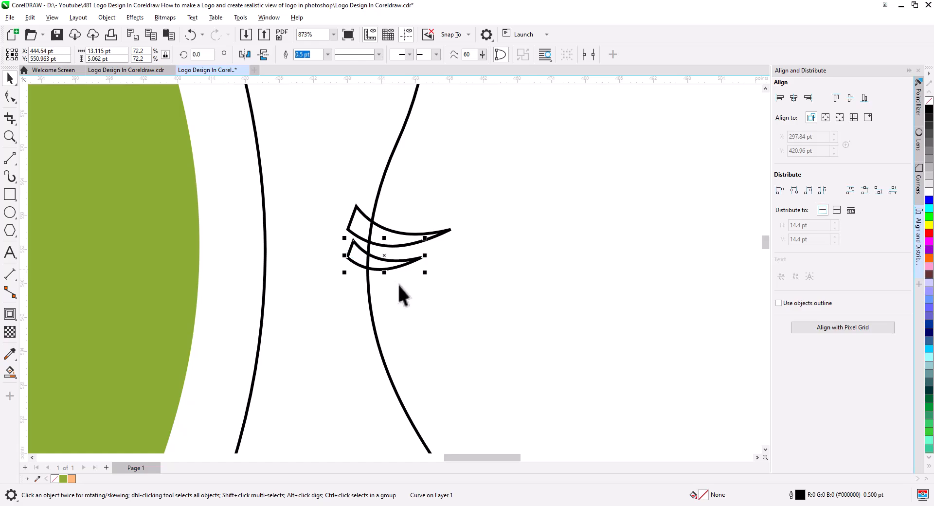
Step: Combine the face profile and the inner curve beside the leaf into one object
scroll(398, 283, "down", 5)
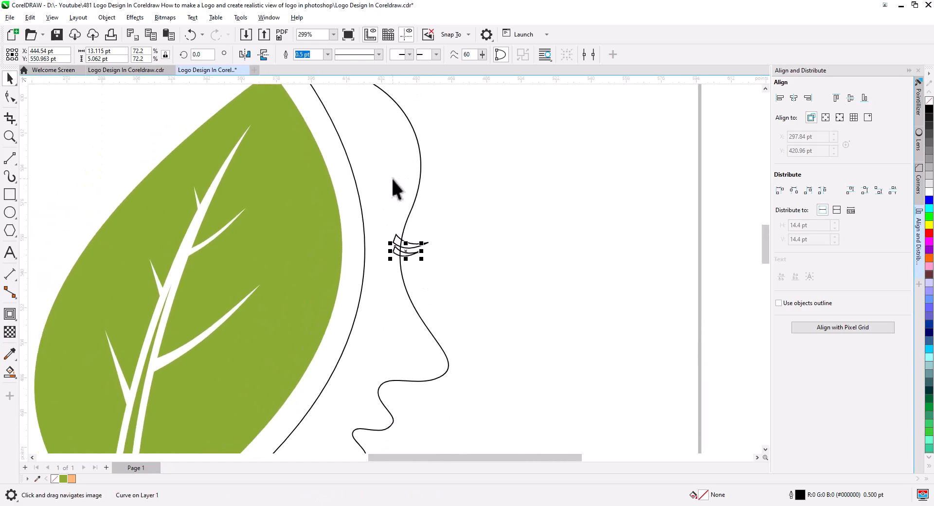
scroll(396, 248, "down", 2)
left_click(398, 249)
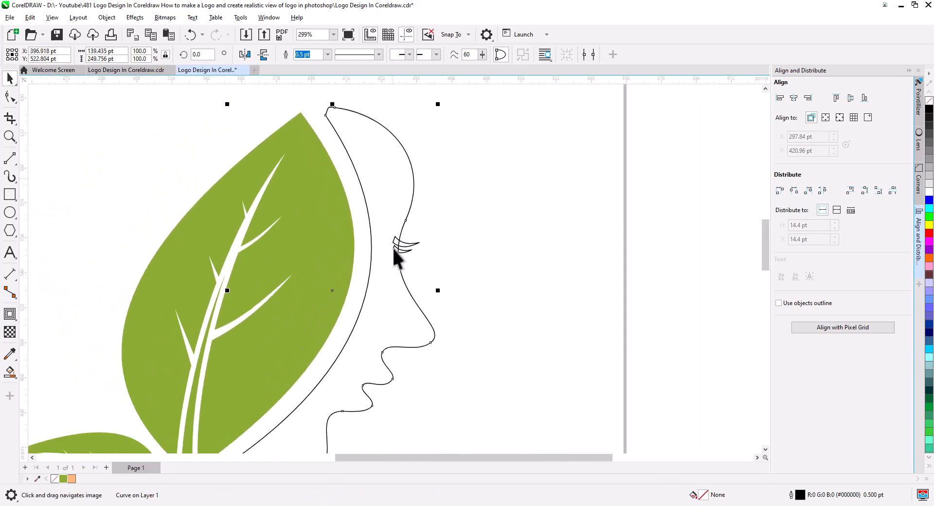
left_click(365, 188)
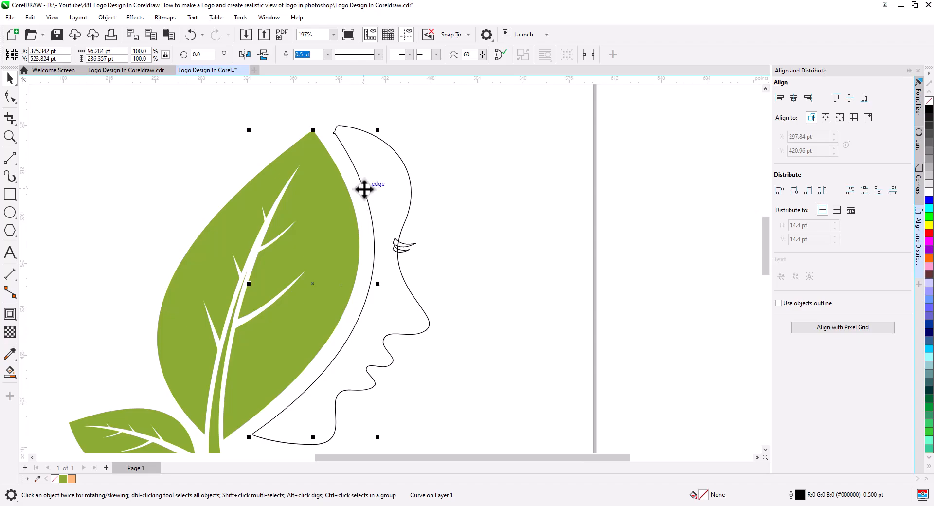
left_click(401, 166)
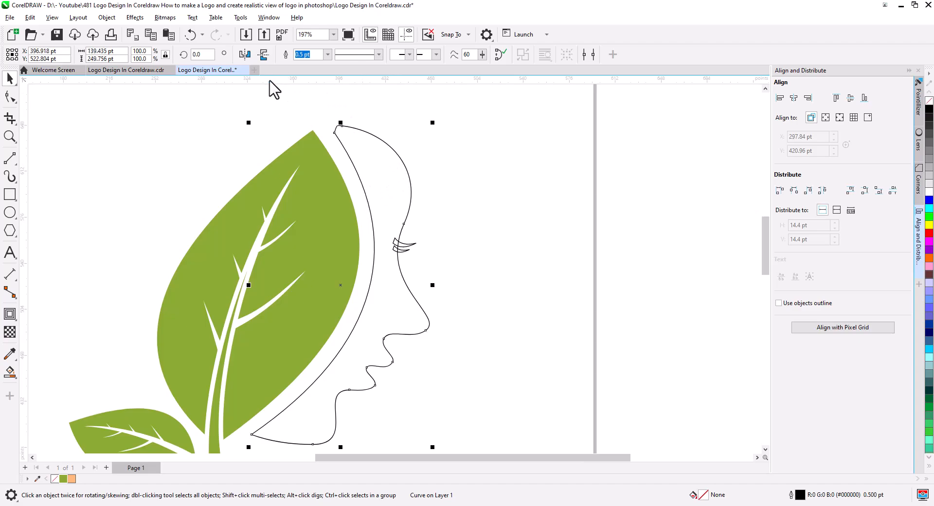
left_click(456, 203)
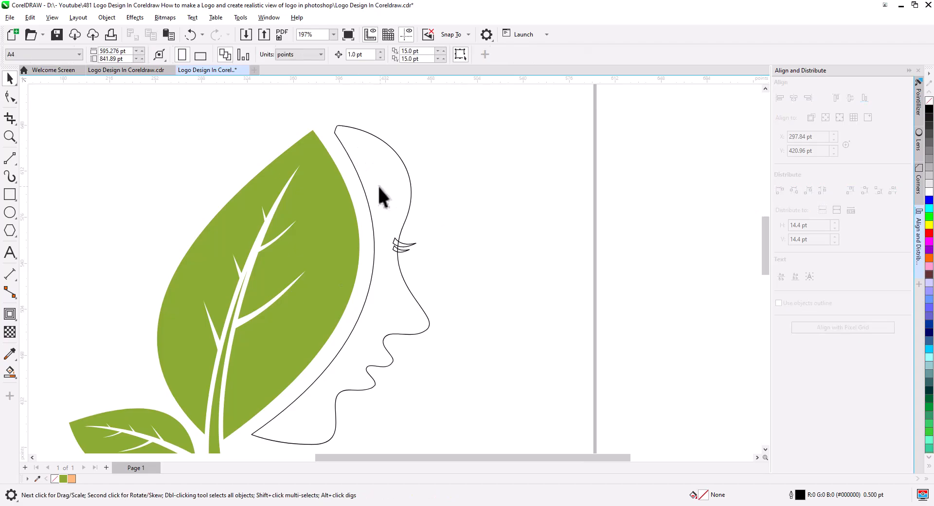
left_click(361, 183)
left_click(402, 167, "shift")
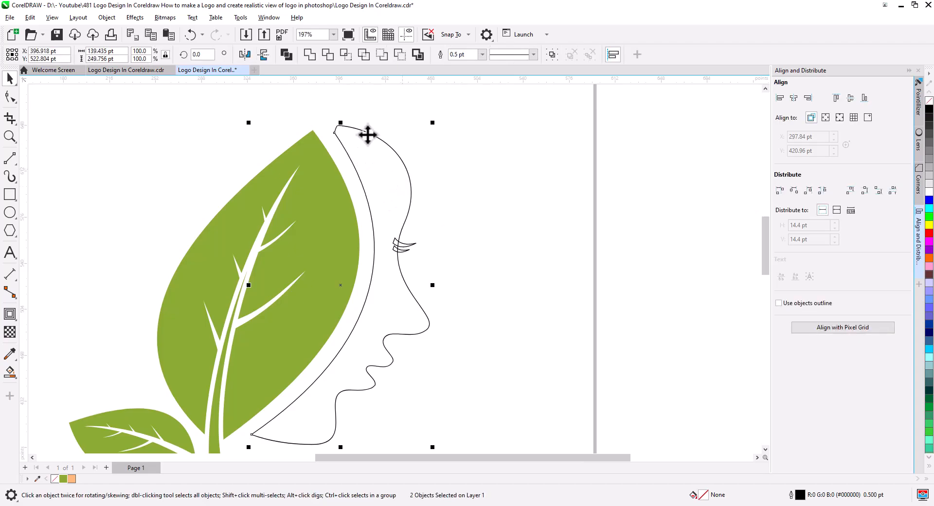
left_click(56, 117)
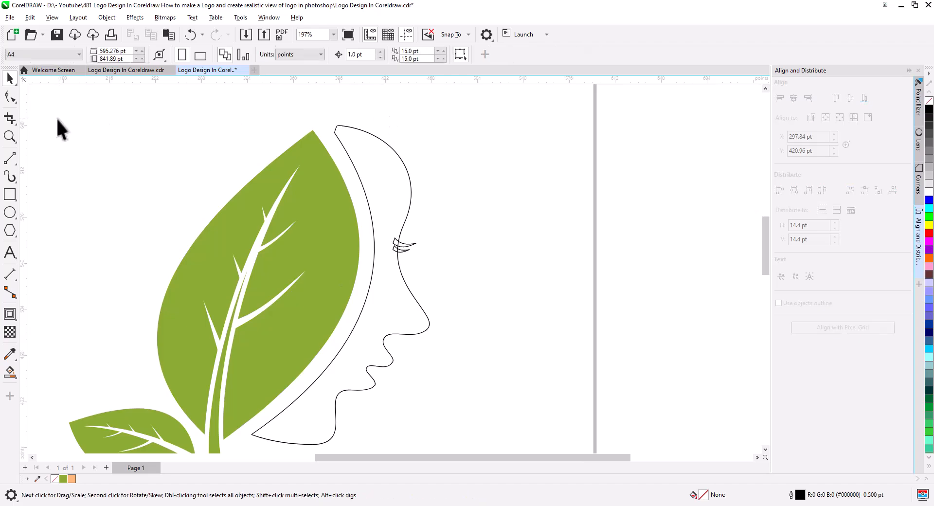
Step: Join the combined outline's two open end nodes at the top of the head
left_click(11, 96)
left_click(336, 133)
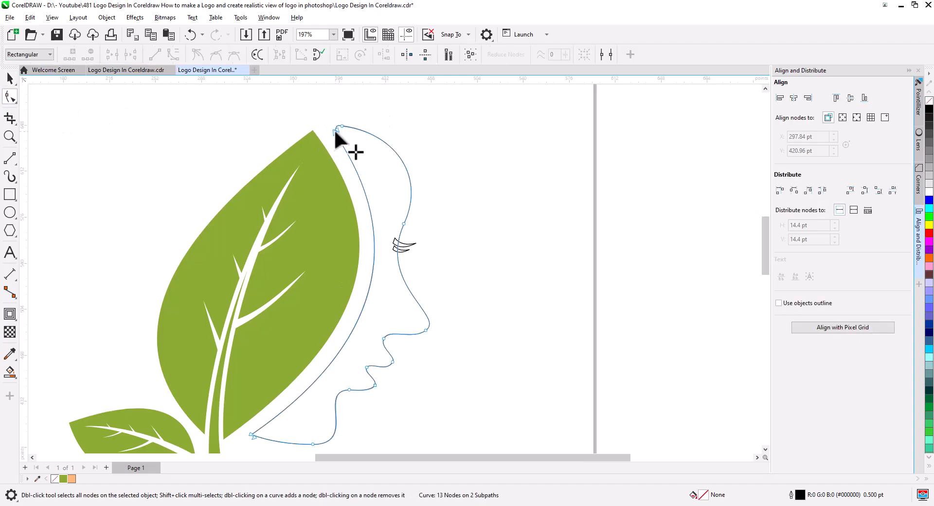
scroll(335, 134, "up", 2)
scroll(337, 136, "up", 2)
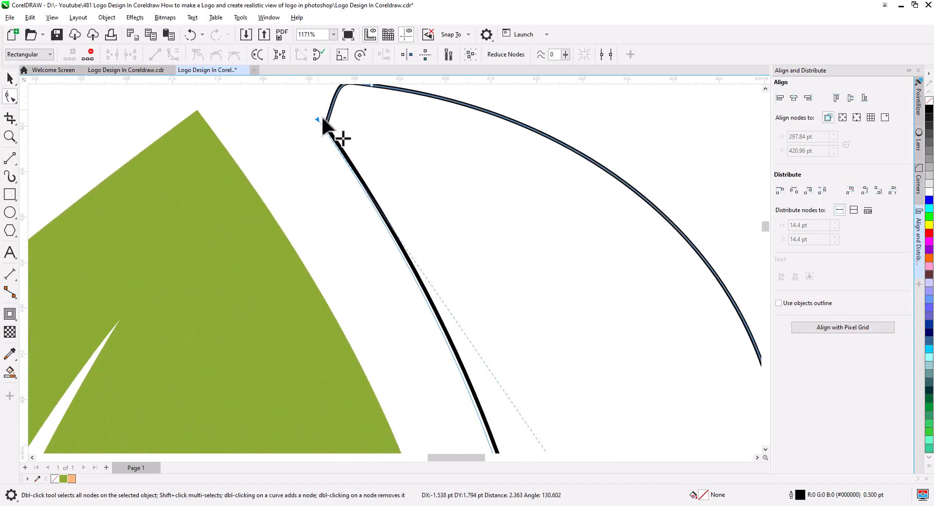
double_click(328, 123)
scroll(356, 187, "down", 1)
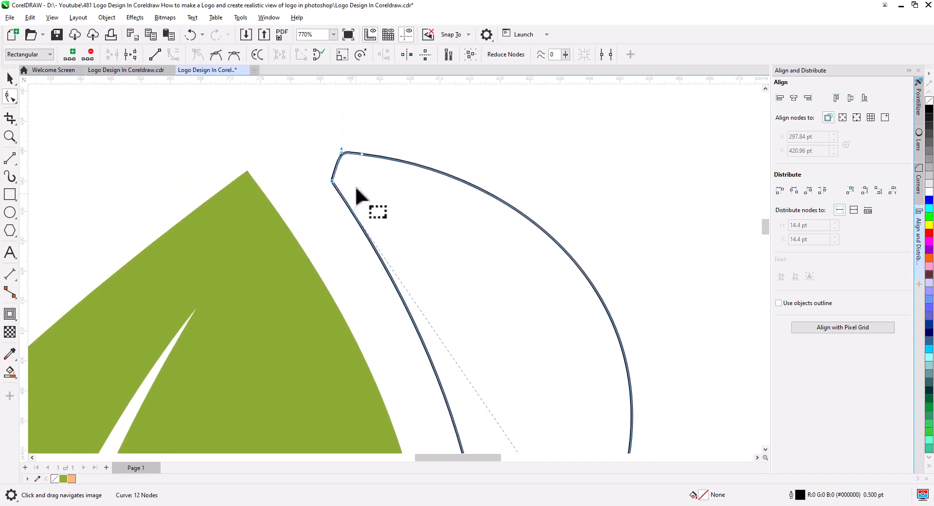
Step: Reshape the corner at the top of the head outline into a small rounded tip using its node handles
left_click_drag(340, 150, 359, 159)
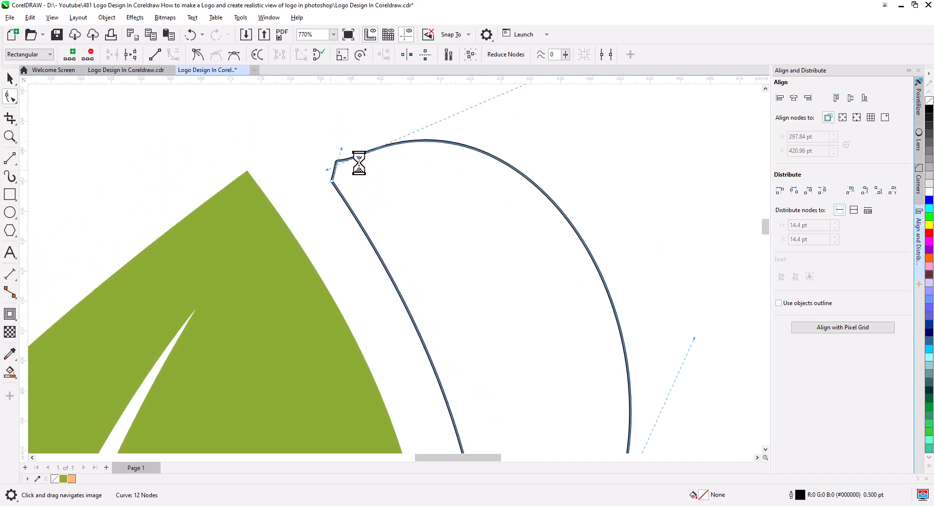
key("ctrl+z")
left_click(197, 54)
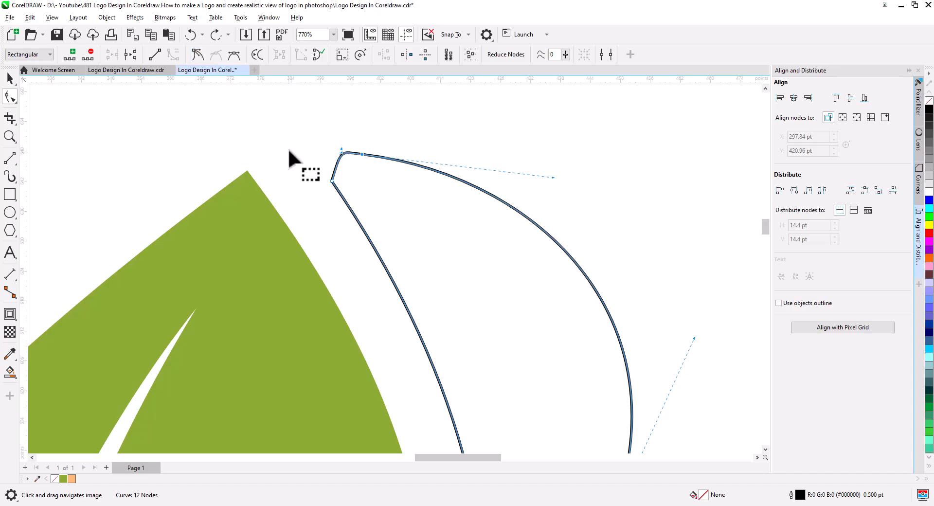
key("ctrl+z")
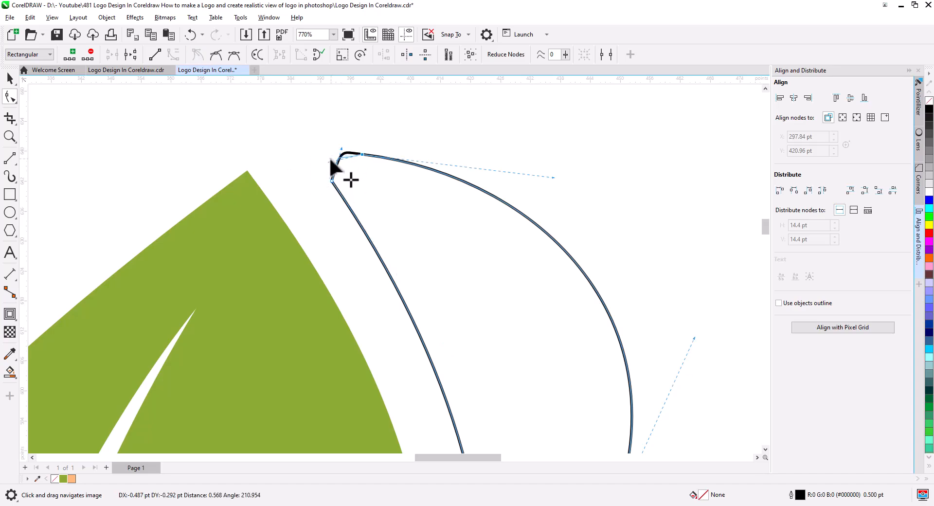
left_click_drag(341, 146, 319, 162)
scroll(368, 203, "down", 4)
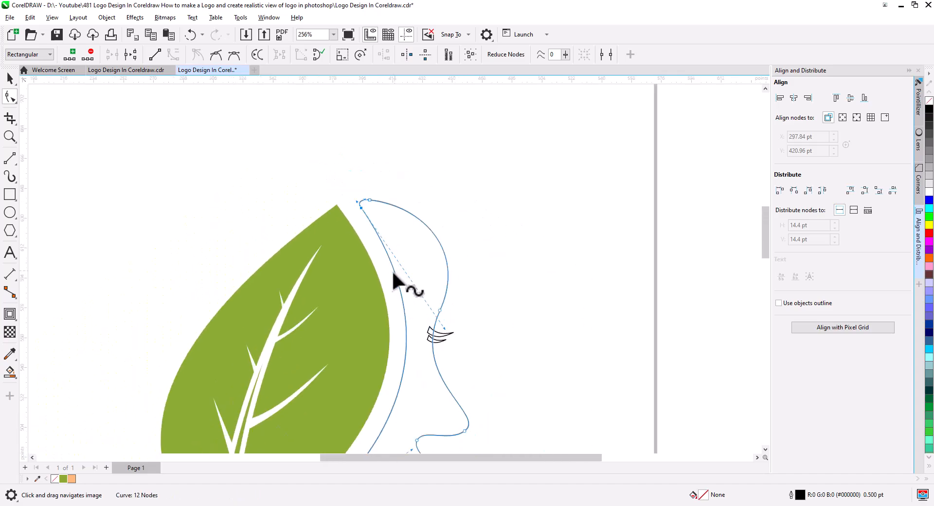
Step: Bow the neck's bottom edge downward near its pointed end for a fuller curve
left_click_drag(394, 382, 330, 232)
left_click_drag(274, 347, 331, 247)
scroll(286, 308, "up", 2)
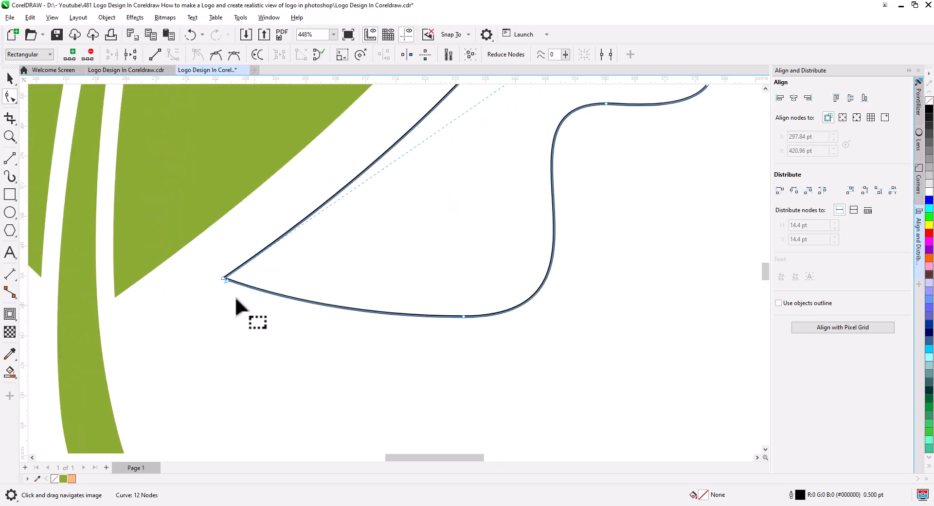
left_click(225, 281)
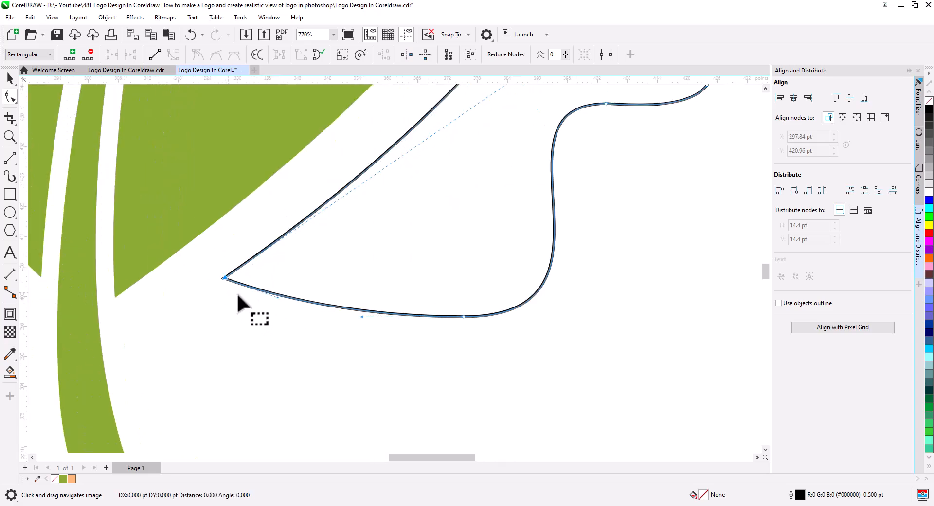
left_click_drag(277, 296, 261, 308)
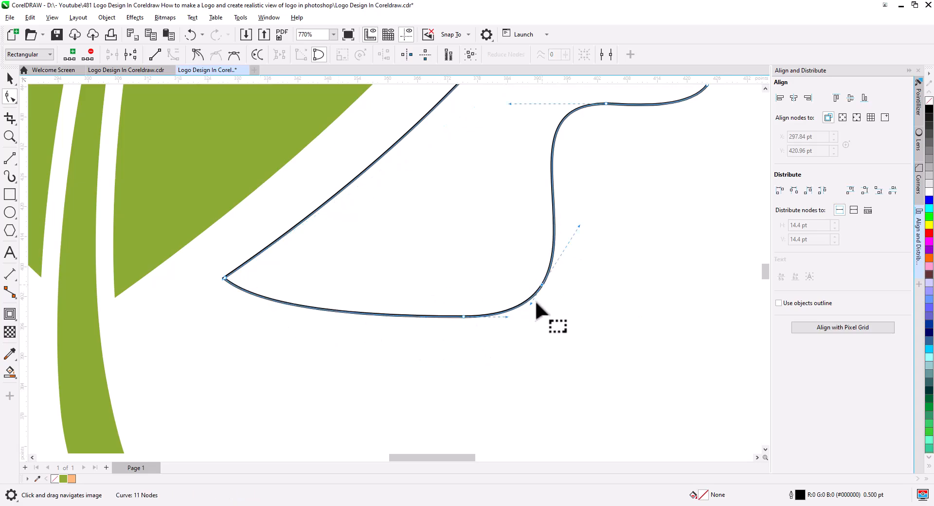
Step: Delete the node in the middle of the neck's bottom edge to smooth the curve
left_click_drag(504, 336, 423, 303)
key("Delete")
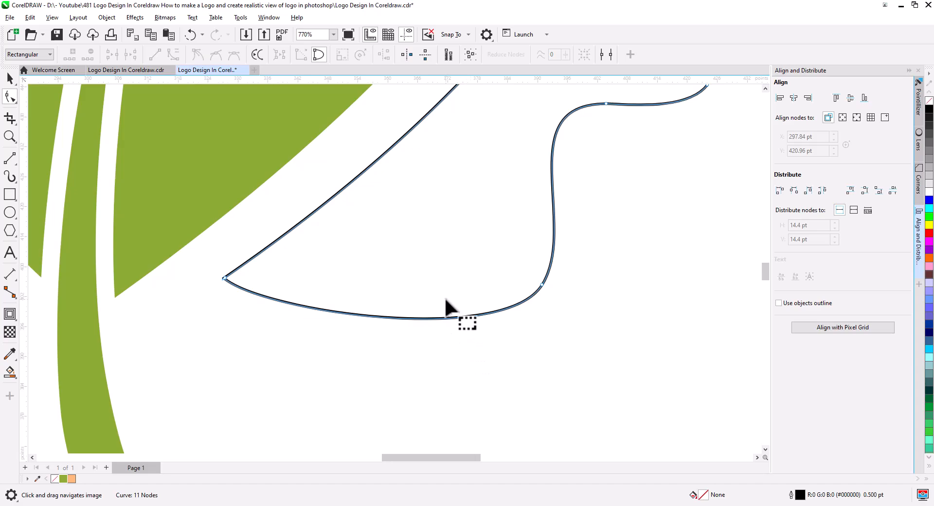
scroll(457, 316, "down", 3)
scroll(478, 313, "down", 3)
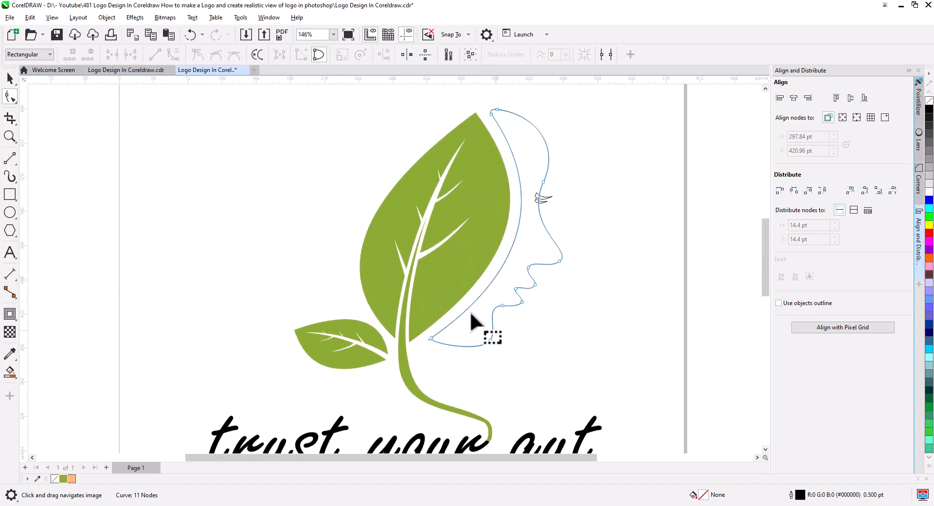
Step: Weld the face outline and both eyelashes into a single shape
left_click(10, 78)
left_click_drag(578, 216, 526, 185)
left_click(536, 156, "shift")
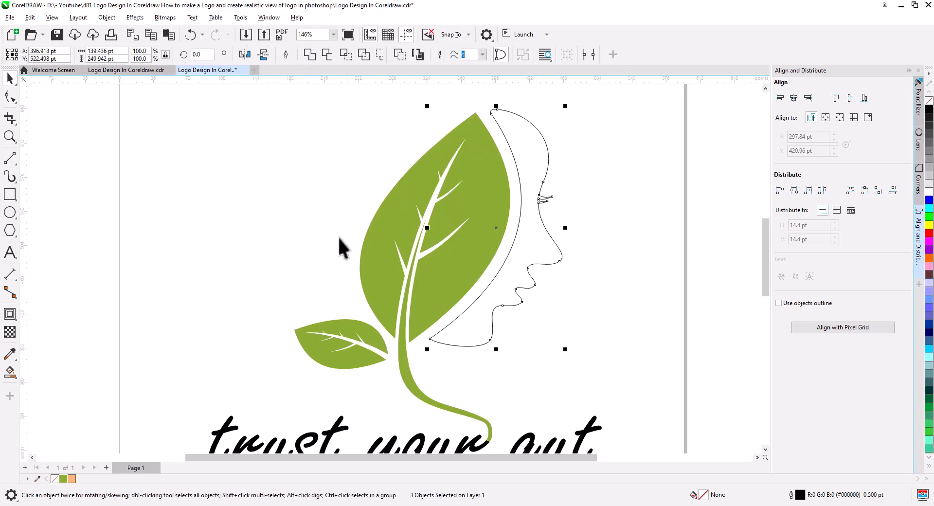
Step: Fill the face shape with the peach document colour (#FFB779) and remove its outline
left_click(72, 480)
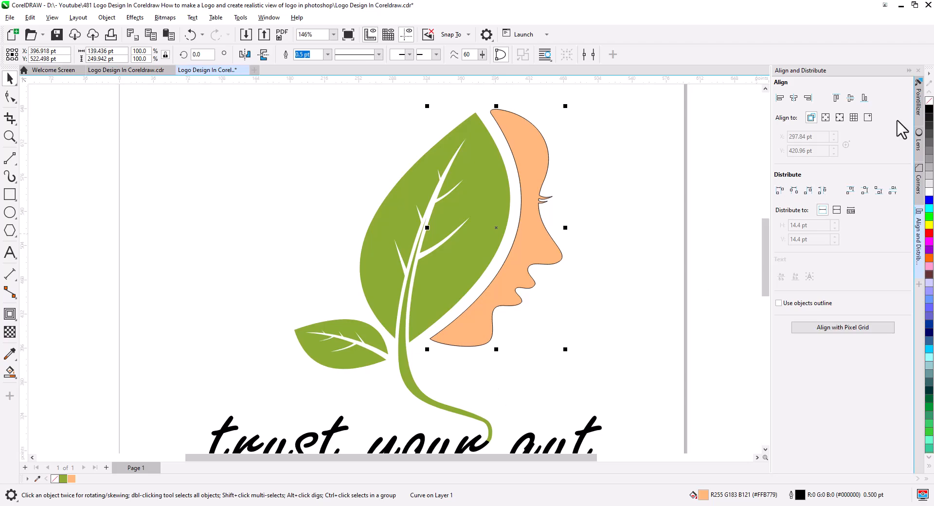
right_click(929, 102)
left_click(559, 307)
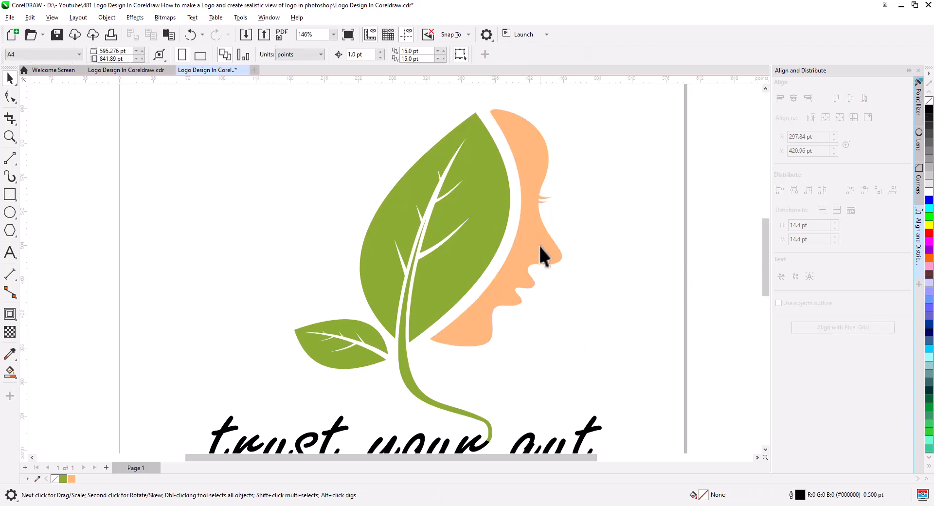
Step: Fill the "trust your gut" lettering with the same peach colour as the face
scroll(539, 320, "down", 1)
left_click_drag(553, 343, 595, 257)
left_click(572, 333)
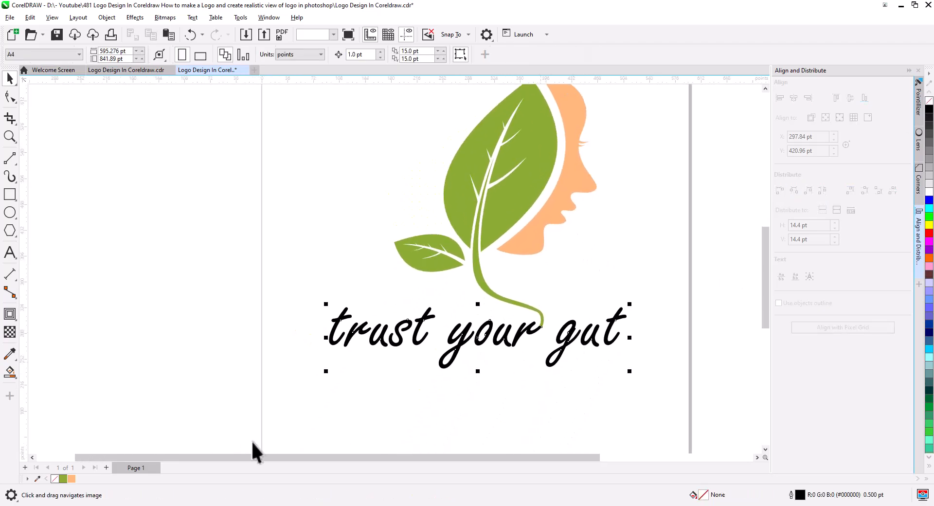
left_click(71, 478)
left_click_drag(523, 401, 461, 398)
Step: Select the face and the leaf artwork together and rotate them about 15.4° counterclockwise
left_click(459, 267)
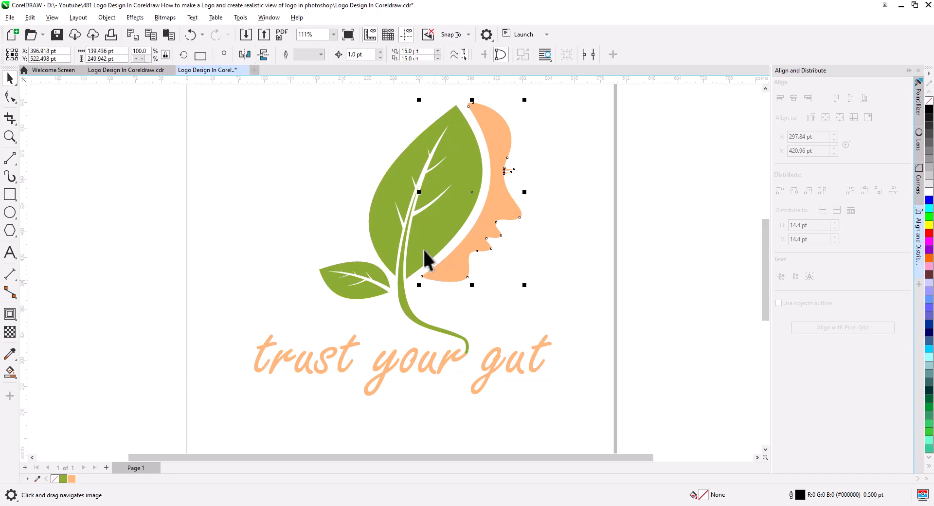
left_click(424, 253, "shift")
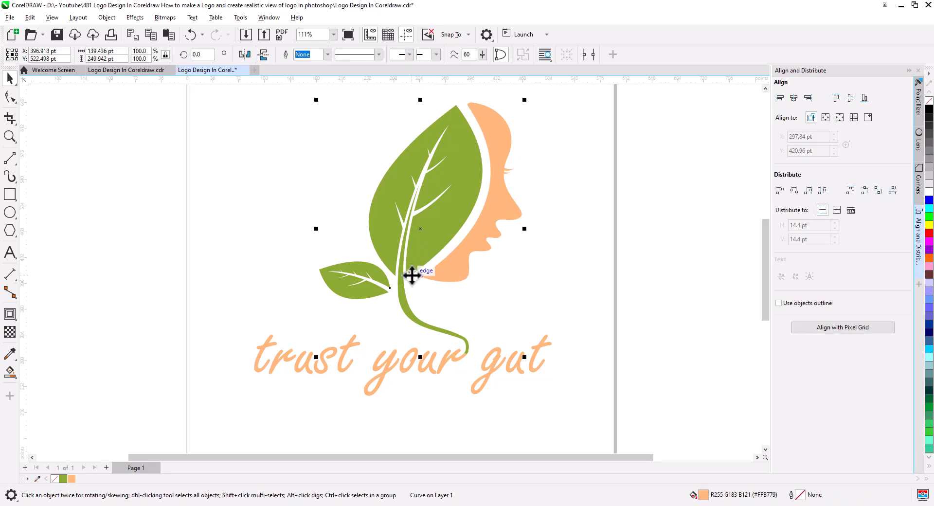
left_click(418, 252)
left_click_drag(525, 100, 480, 96)
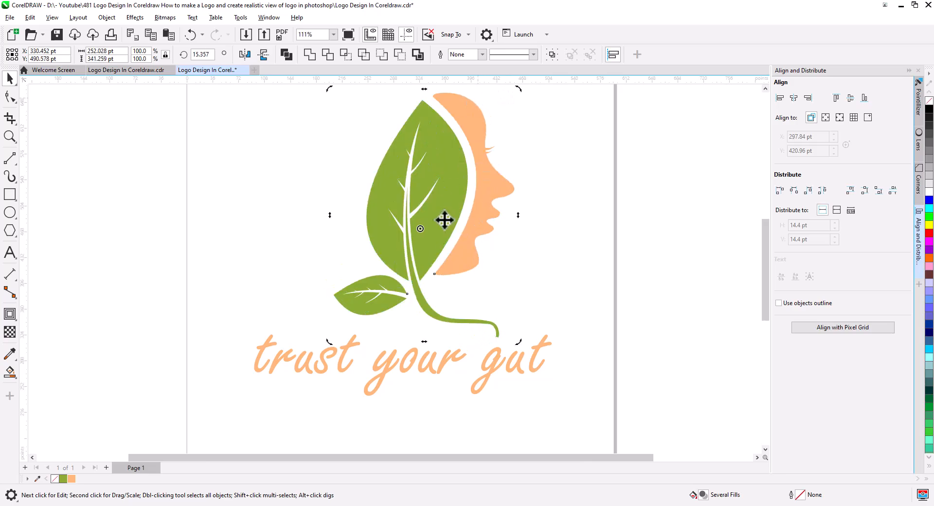
Step: Move the rotated leaf and face about 34 pt to the left and about 12 pt down toward the lettering
left_click(468, 239)
left_click_drag(469, 250, 446, 246)
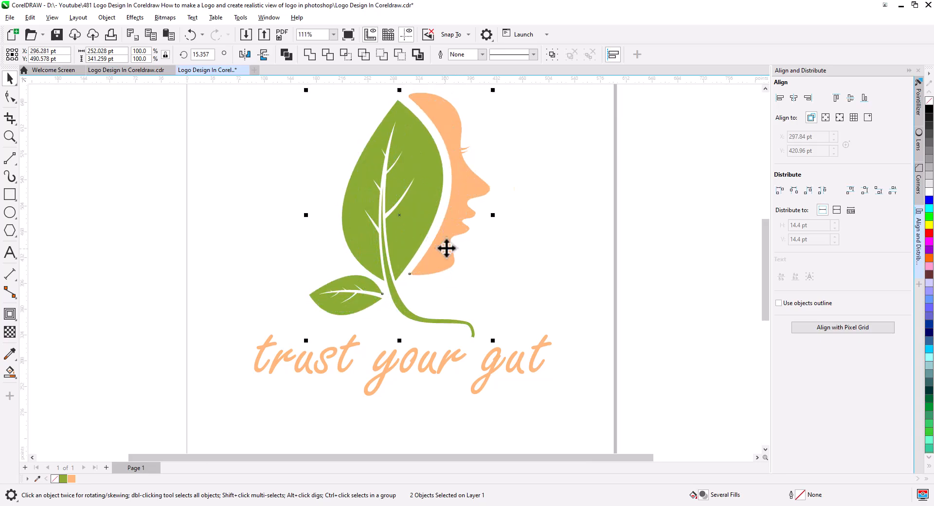
left_click(519, 286)
scroll(438, 355, "up", 3)
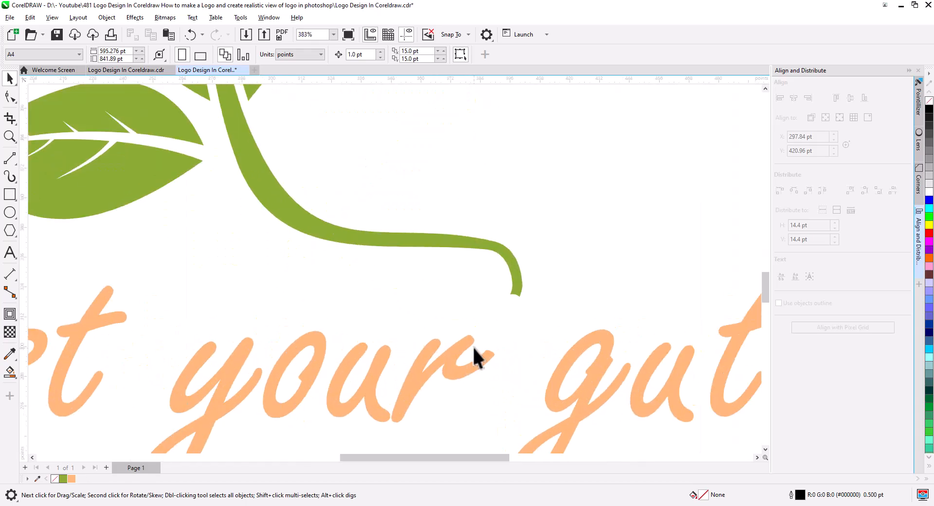
scroll(395, 329, "down", 4)
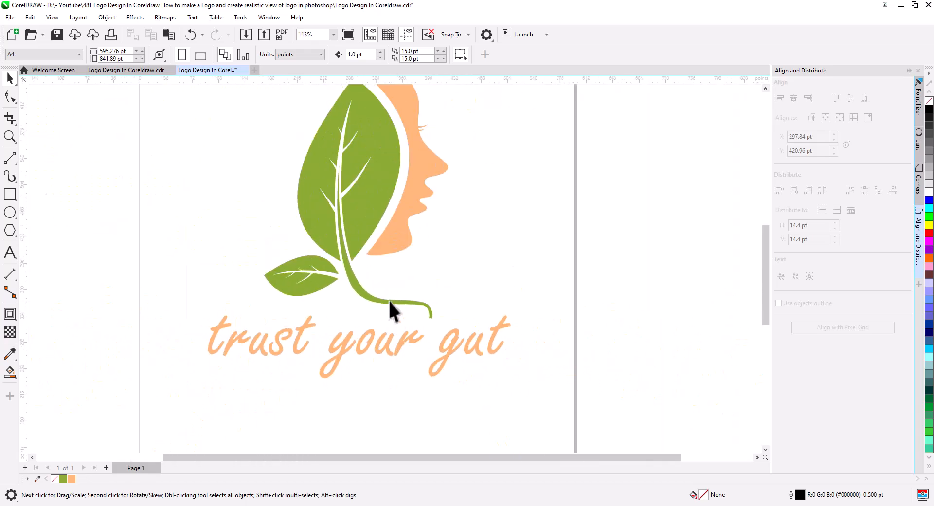
left_click(388, 301)
left_click(396, 239, "shift")
left_click_drag(399, 304, 398, 316)
Step: Move the stem's end nodes onto the tip of the "r" in "your" and match the end curve to it
scroll(407, 334, "up", 3)
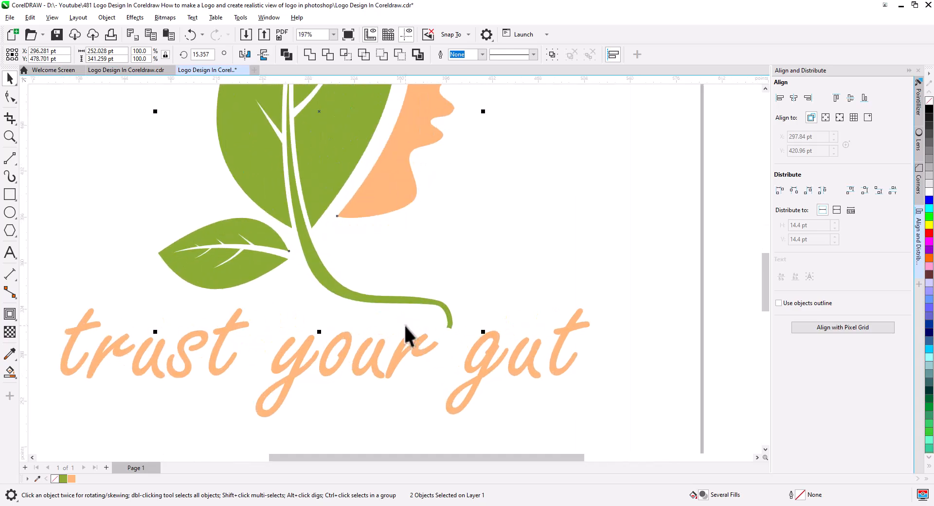
left_click(10, 97)
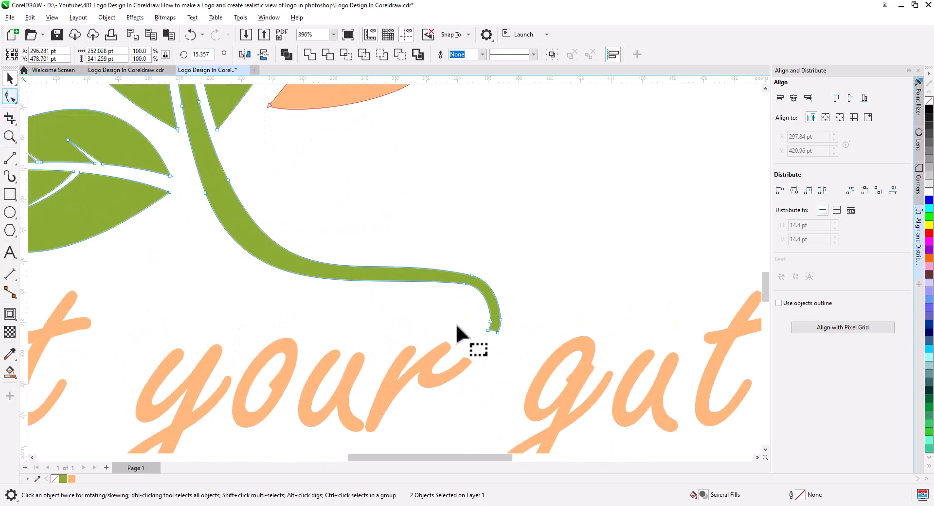
scroll(492, 340, "up", 2)
scroll(492, 339, "up", 2)
left_click_drag(482, 312, 444, 375)
scroll(456, 384, "up", 3)
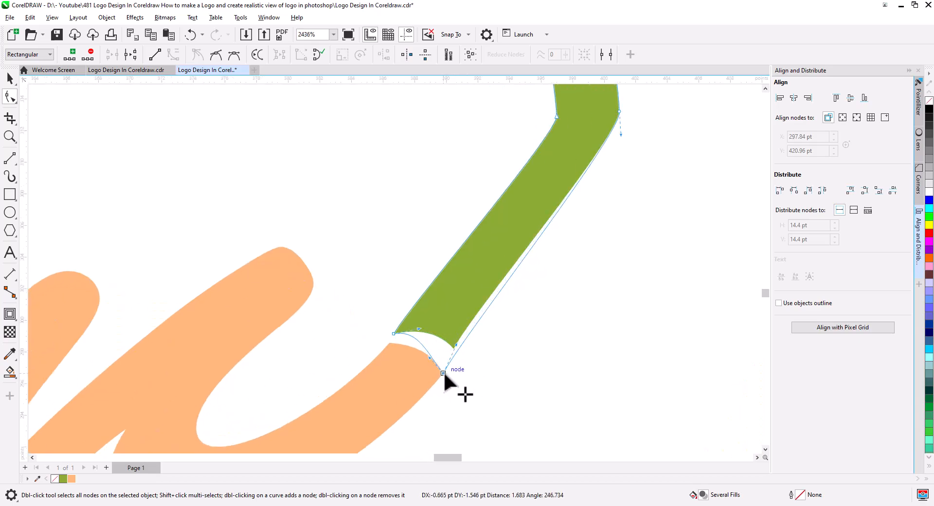
left_click_drag(393, 334, 413, 347)
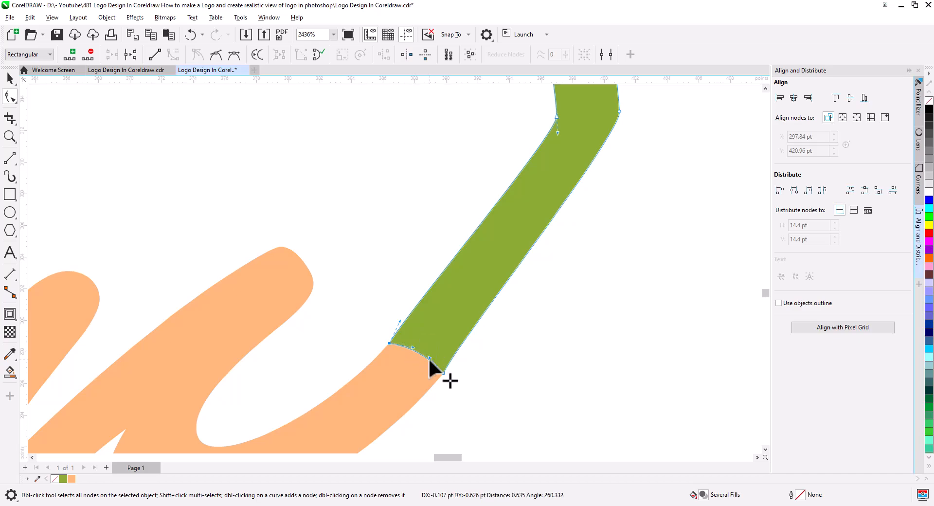
left_click(431, 358)
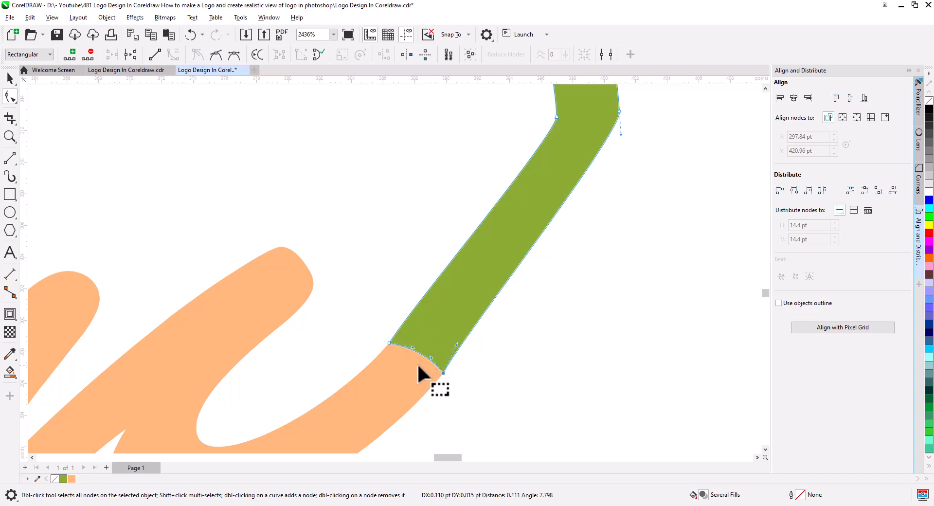
Step: Delete the extra nodes just above the stem's end so the bend flows smoothly
mouse_move(477, 312)
left_mouse_down()
mouse_move(434, 377)
mouse_move(390, 419)
left_mouse_up()
scroll(460, 332, "down", 4)
left_click_drag(523, 319, 409, 275)
key("Delete")
scroll(377, 319, "down", 2)
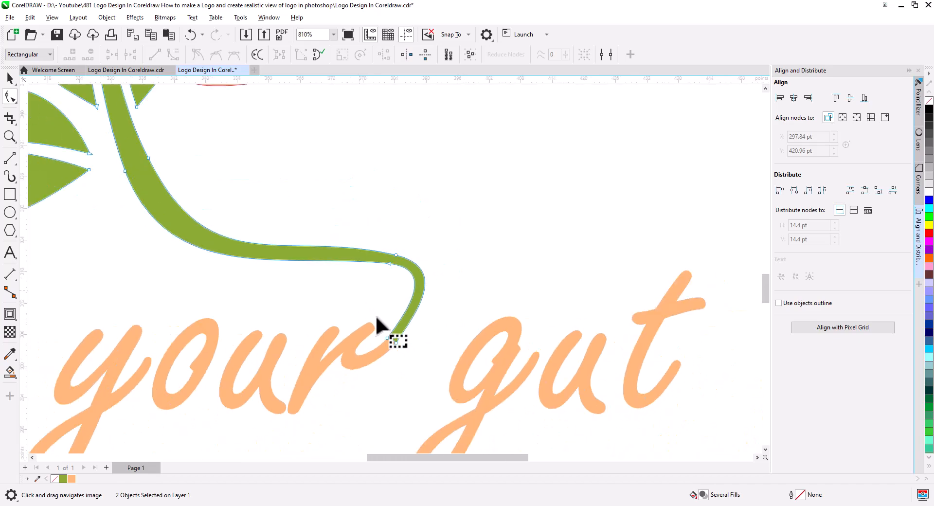
scroll(377, 318, "down", 4)
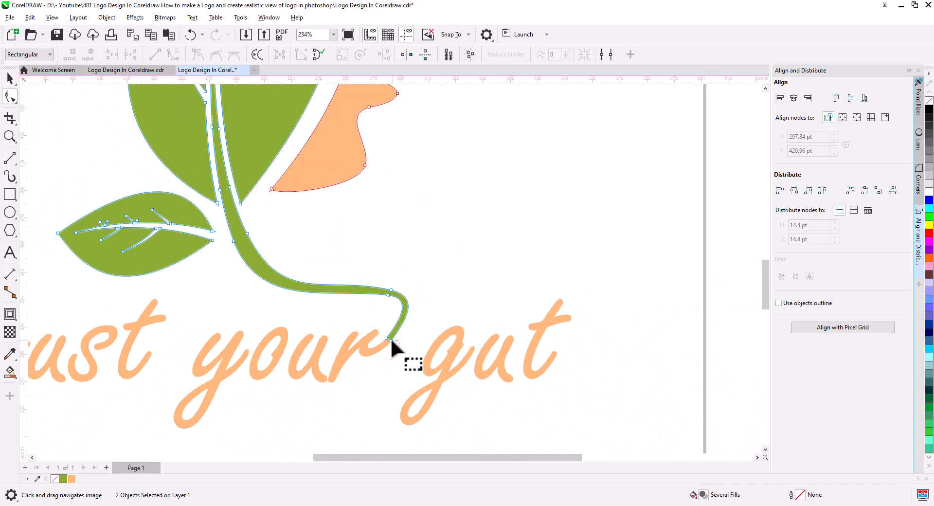
Step: Adjust the curve handles at the stem's end so both edges sweep smoothly into the "r"
left_click(388, 337)
scroll(392, 341, "up", 4)
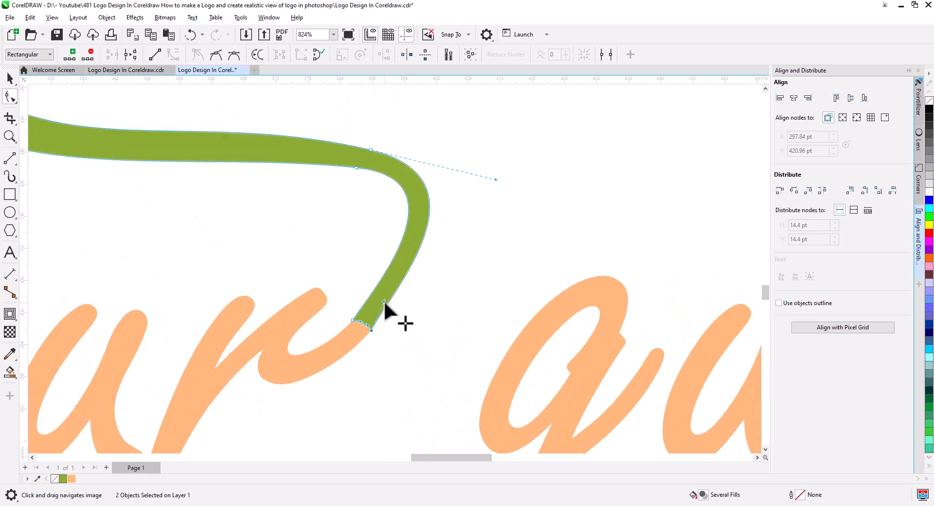
mouse_move(384, 303)
left_mouse_down()
mouse_move(406, 317)
mouse_move(363, 301)
mouse_move(376, 302)
left_mouse_up()
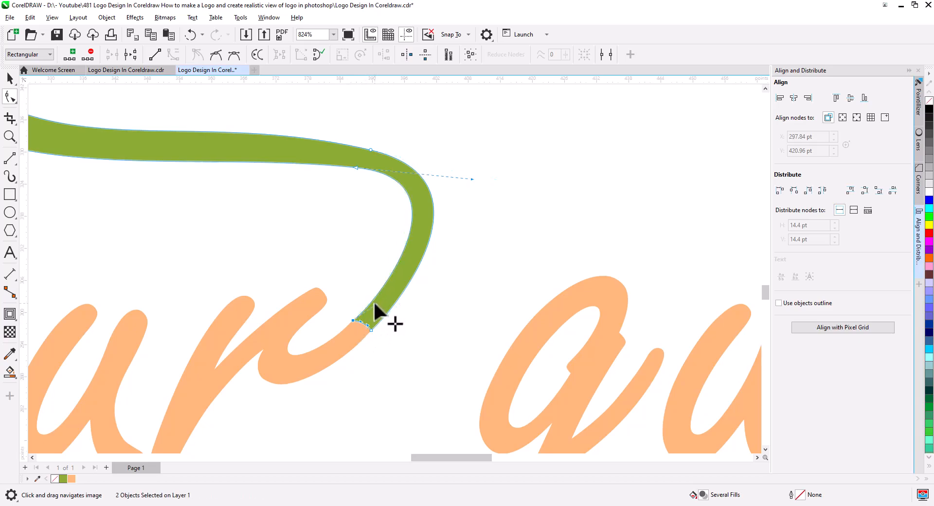
left_click(7, 79)
left_click(509, 205)
scroll(399, 288, "down", 8)
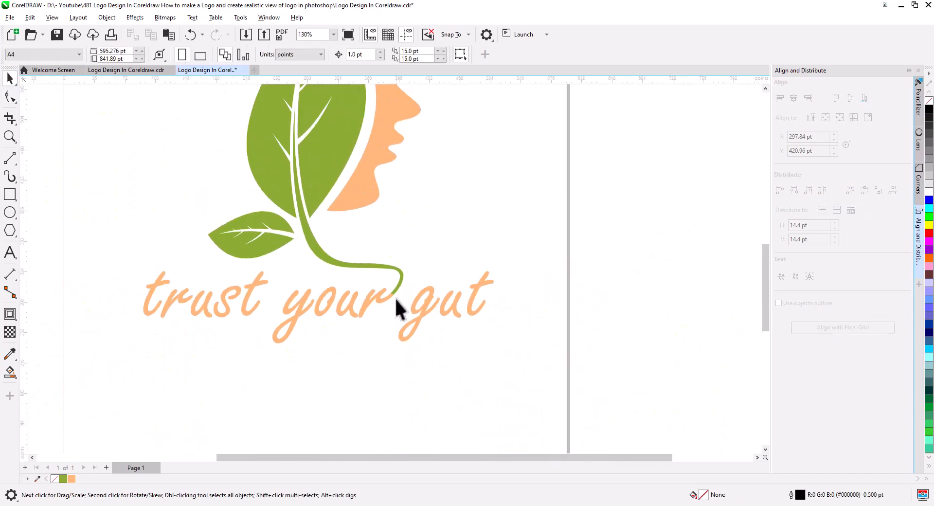
Step: Pull the forehead curve of the face inward and reshape its transition just above the eyelashes
scroll(396, 299, "down", 2)
left_click_drag(390, 322, 417, 334)
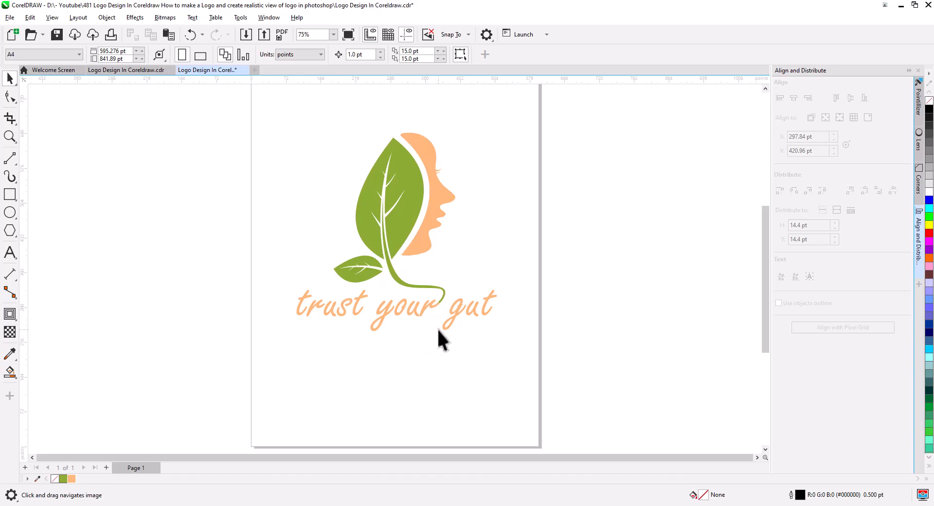
left_click_drag(436, 331, 442, 340)
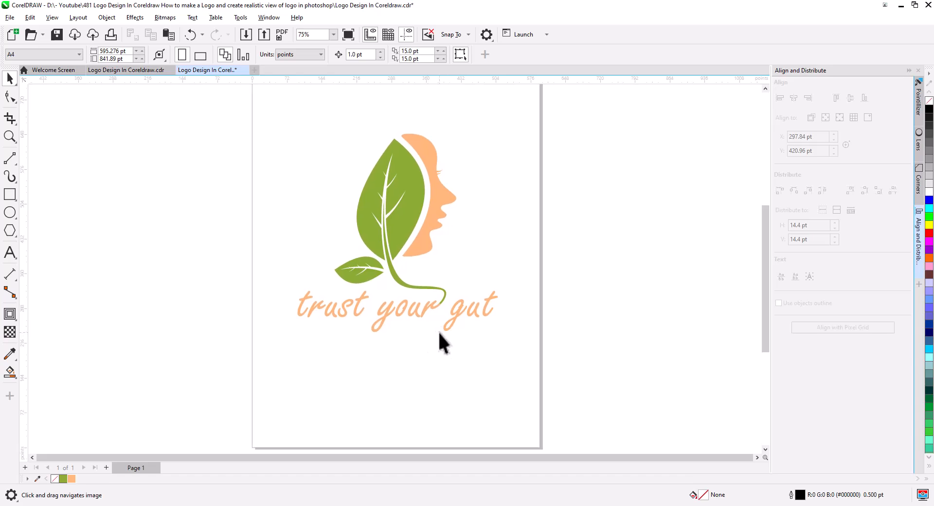
scroll(426, 147, "up", 10)
left_click(445, 125)
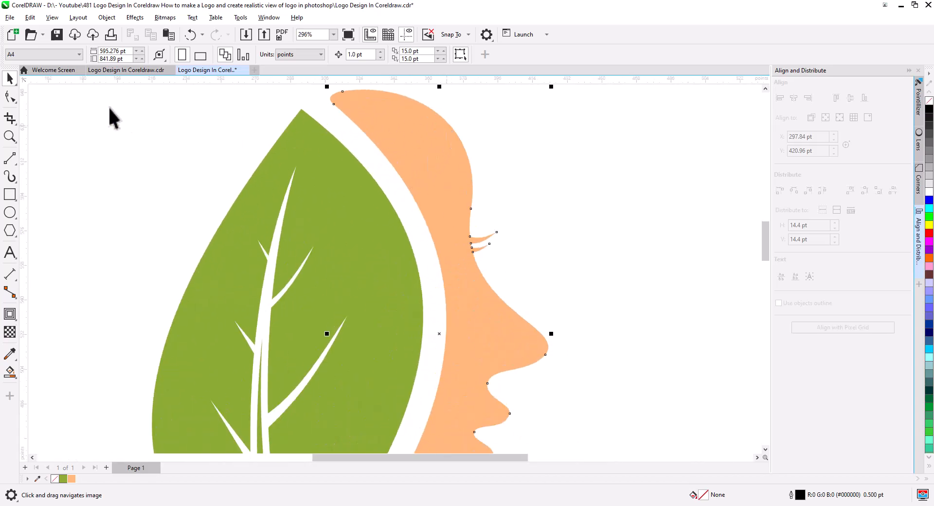
left_click(9, 98)
left_click_drag(304, 173, 282, 275)
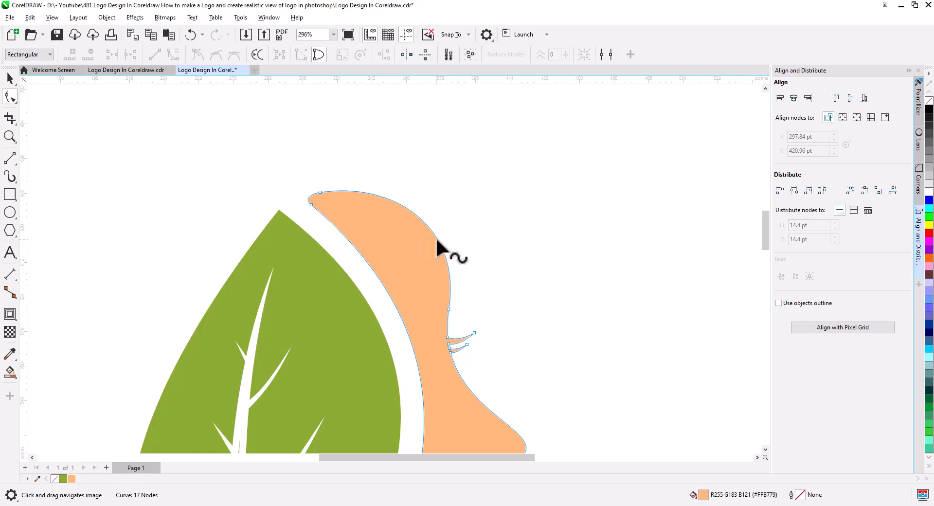
left_click_drag(436, 238, 415, 240)
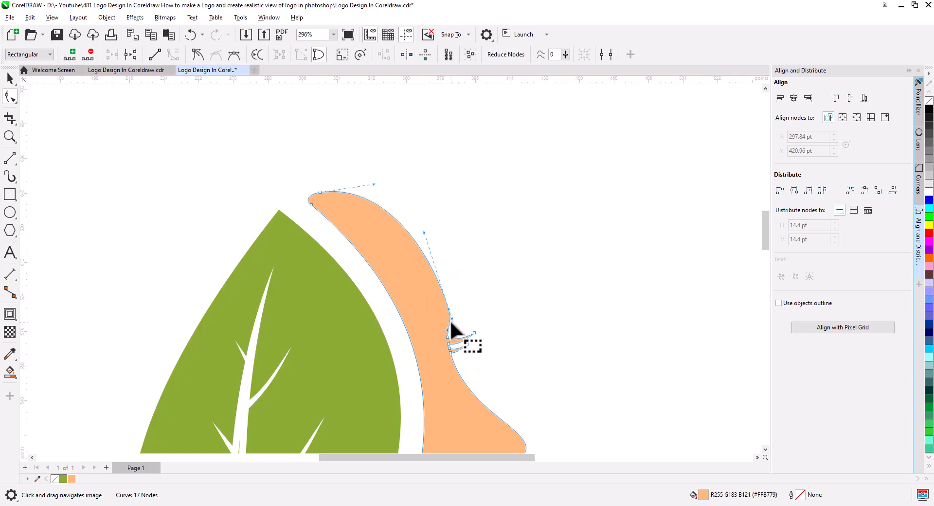
left_click_drag(450, 319, 447, 271)
left_click(10, 77)
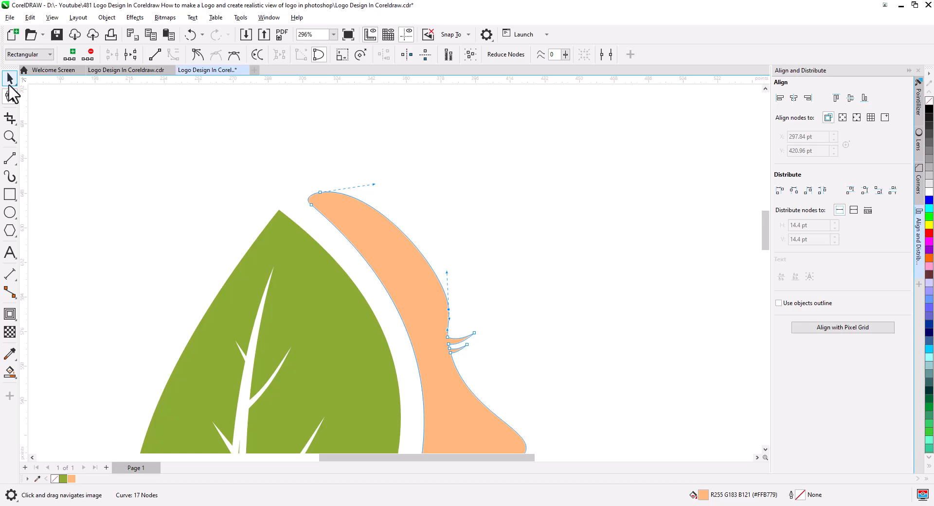
Step: Move the nose-tip and lip nodes of the face together inward, toward the leaf
left_click(129, 163)
scroll(405, 252, "down", 3)
scroll(427, 312, "down", 2)
left_click_drag(453, 342, 449, 300)
left_click(449, 299)
scroll(449, 319, "up", 4)
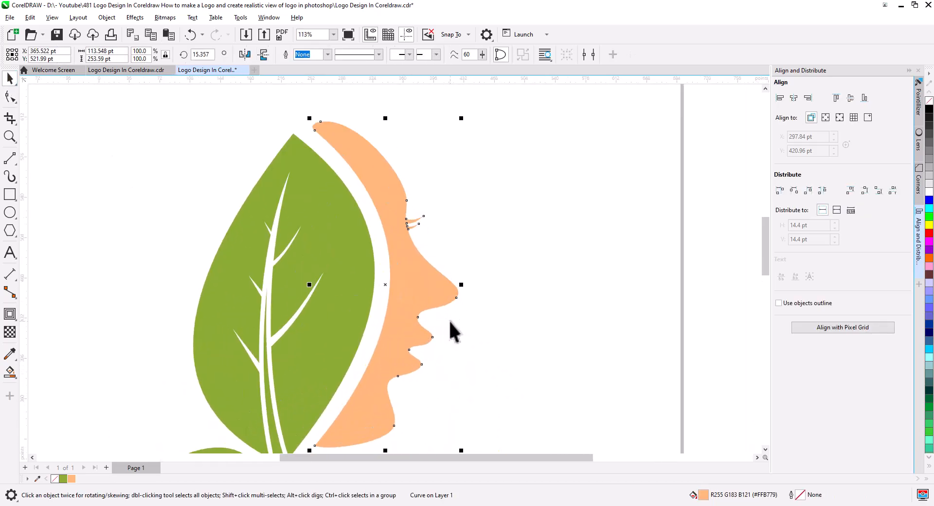
left_click(10, 97)
left_click_drag(472, 293, 426, 331)
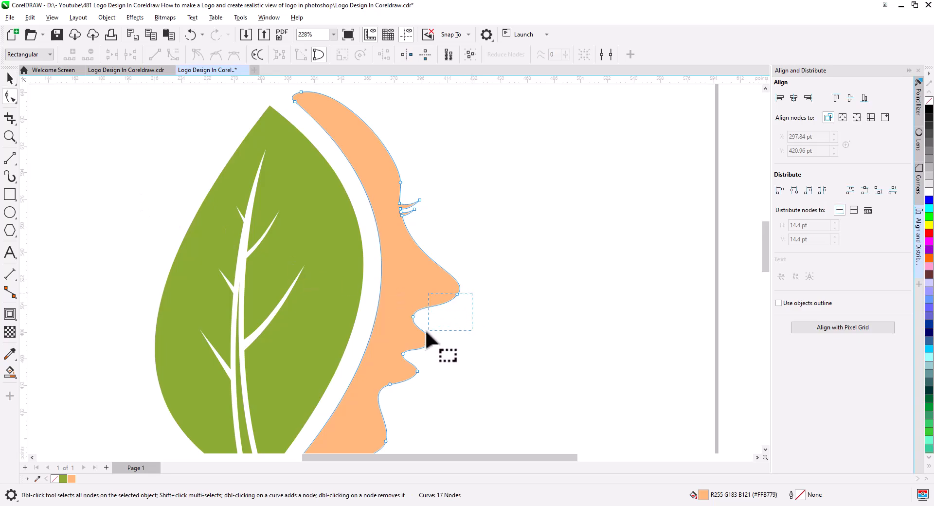
left_click_drag(384, 394, 384, 394)
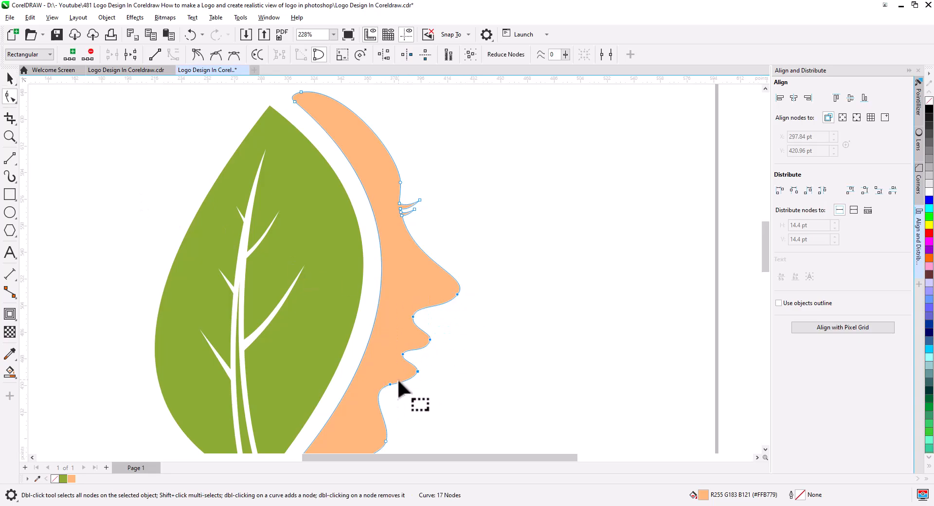
left_click_drag(403, 354, 384, 355)
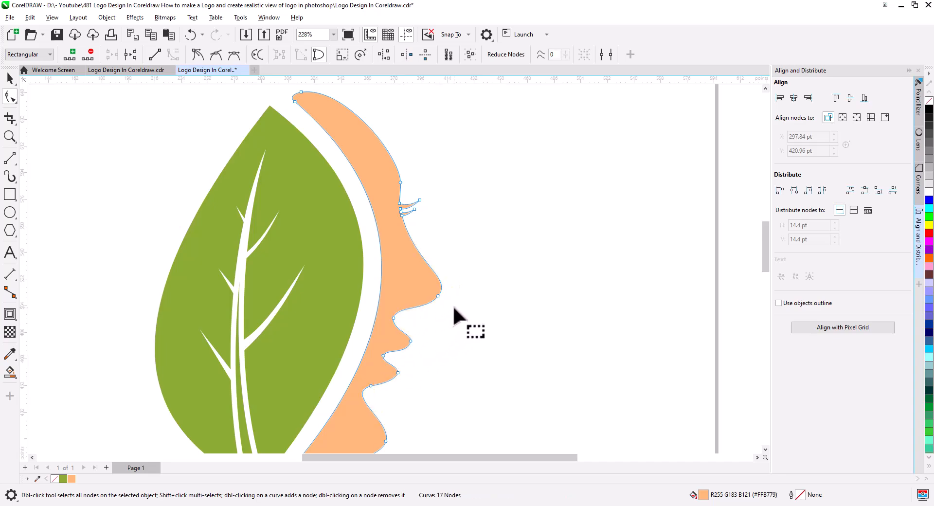
Step: Shift the nose-tip node slightly inward and downward to reshape the underside of the nose
left_click(438, 295)
left_click_drag(437, 294, 432, 299)
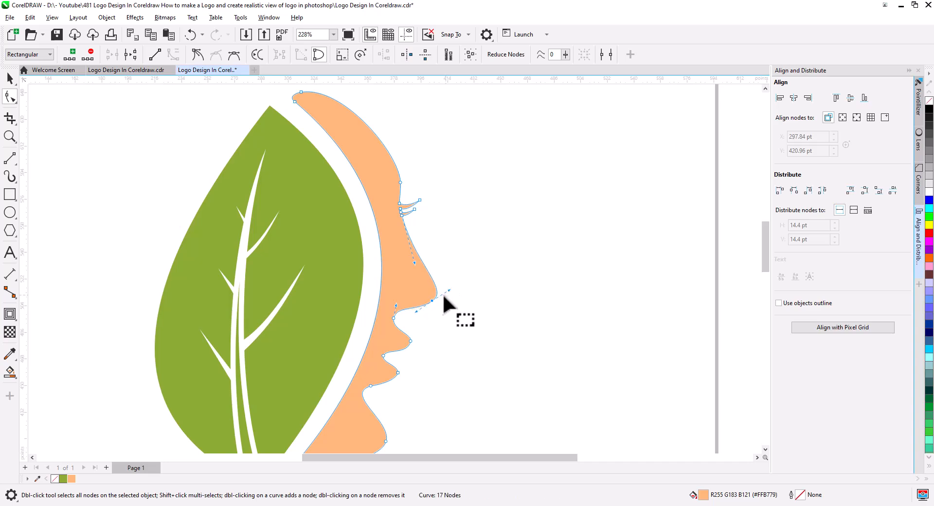
left_click_drag(431, 305, 435, 305)
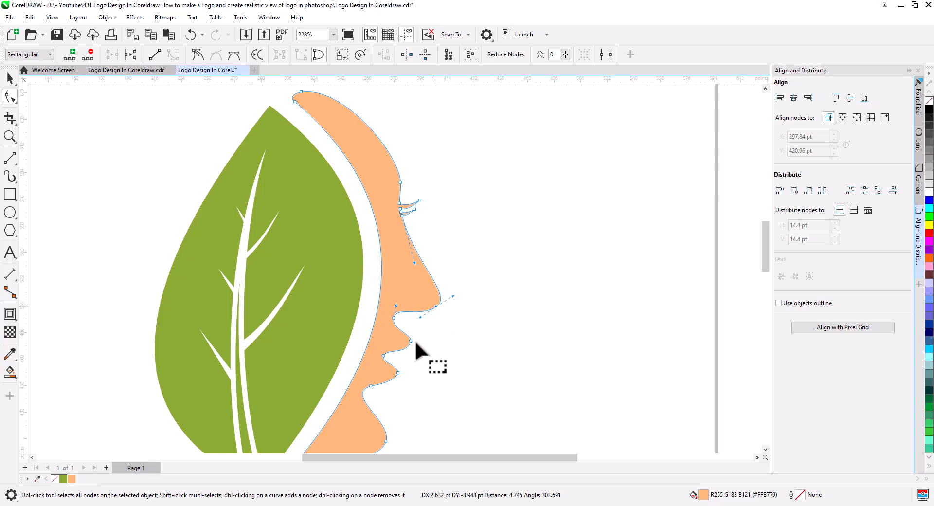
Step: Pull the chin node inward and reshape the hollow between the lower lip and the chin
left_click_drag(409, 407, 453, 297)
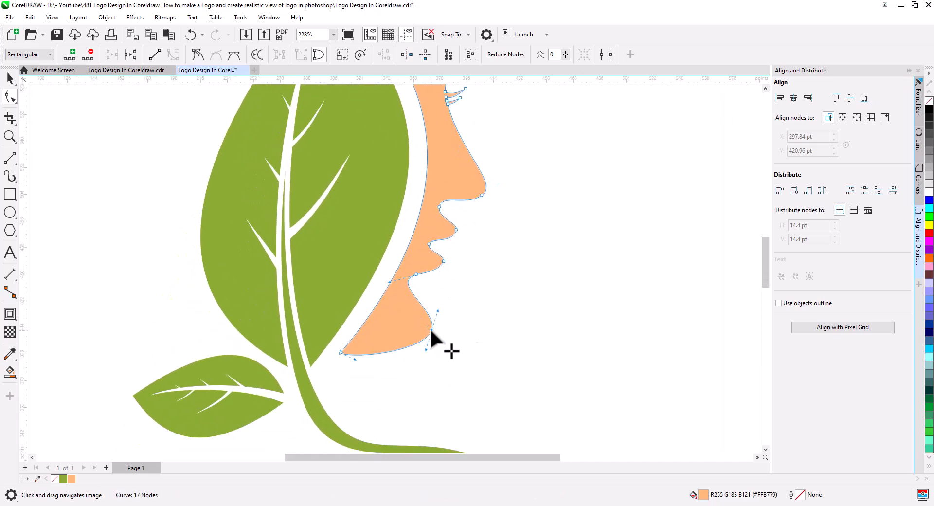
left_click_drag(431, 330, 418, 330)
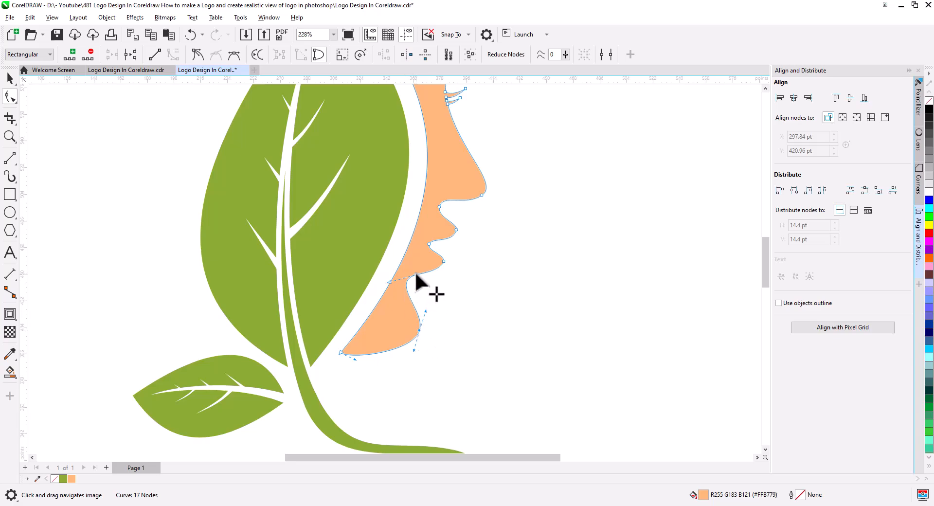
left_click_drag(417, 274, 401, 296)
left_click_drag(420, 279, 426, 280)
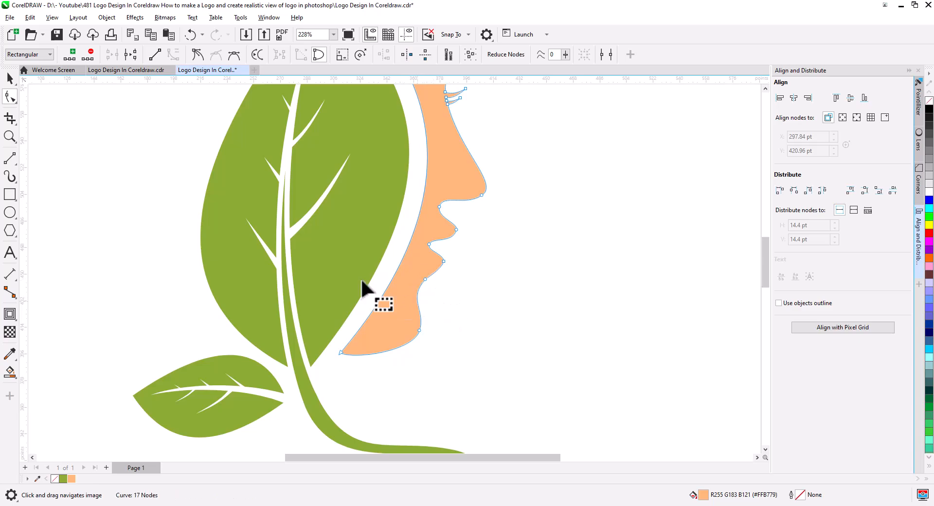
left_click(10, 78)
left_click(541, 290)
scroll(476, 323, "down", 4)
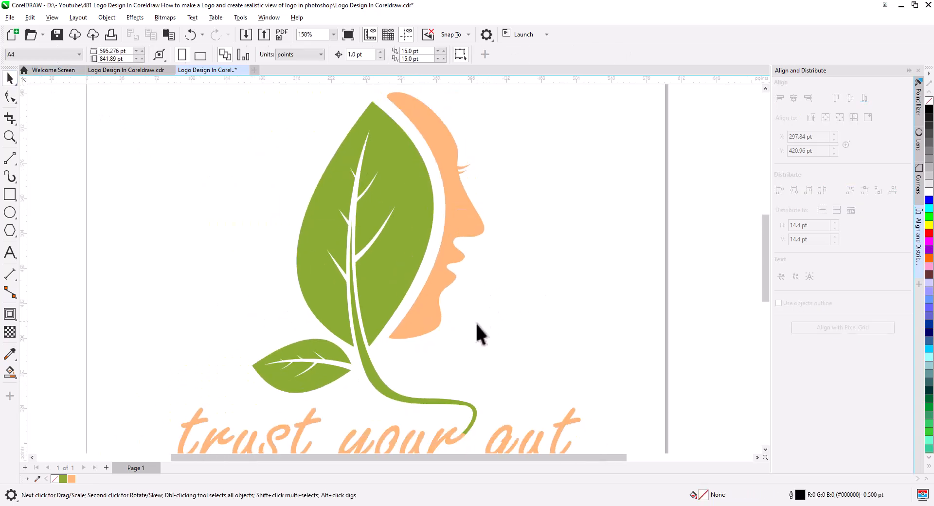
Step: Move the facial features from brow to lower lip down together and tuck the chin node further inward
left_click_drag(479, 329, 499, 338)
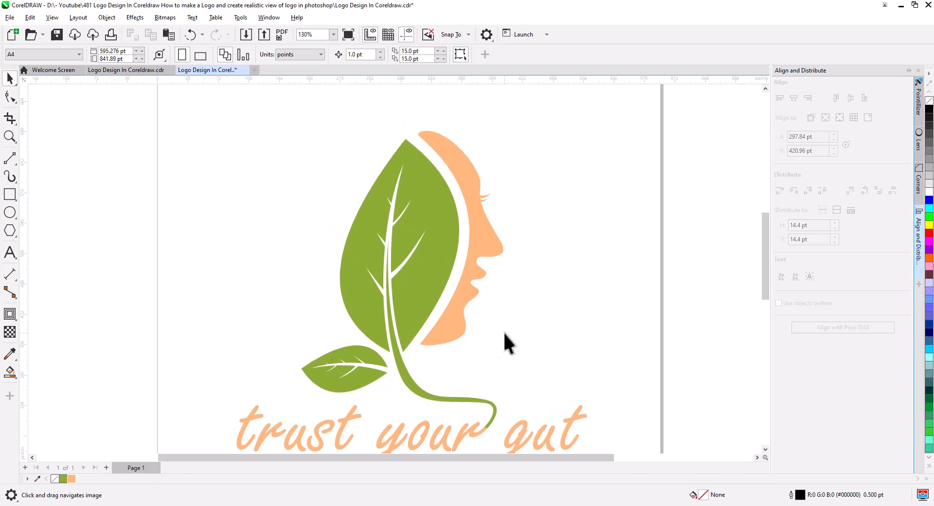
scroll(497, 332, "up", 1)
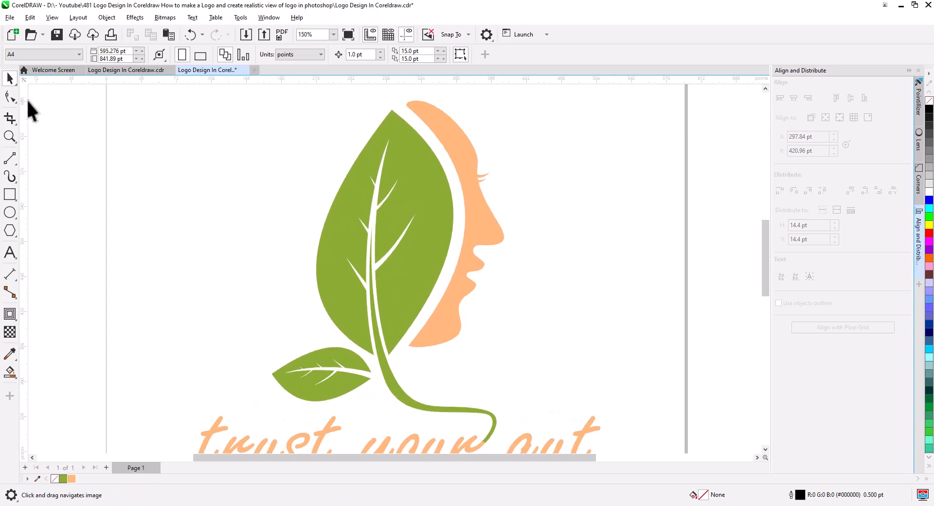
left_click(10, 96)
left_click(459, 301)
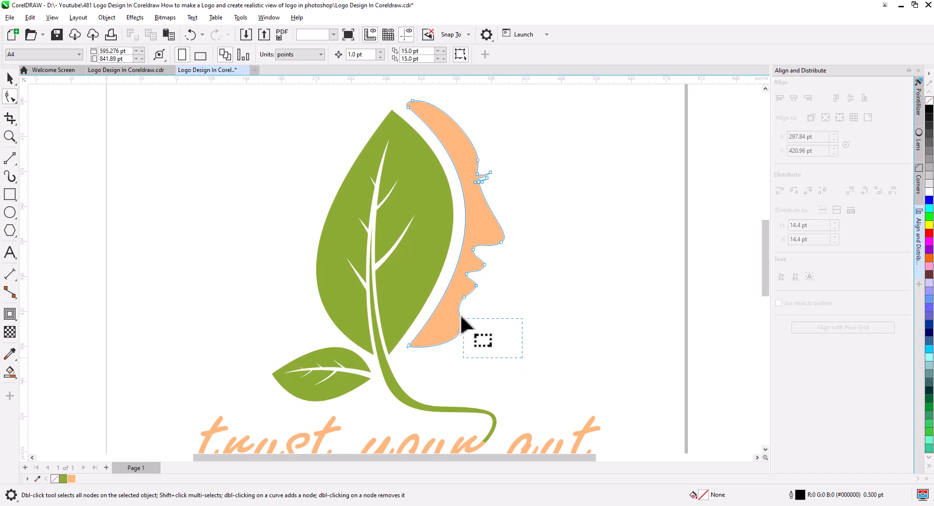
left_click_drag(460, 314, 446, 215)
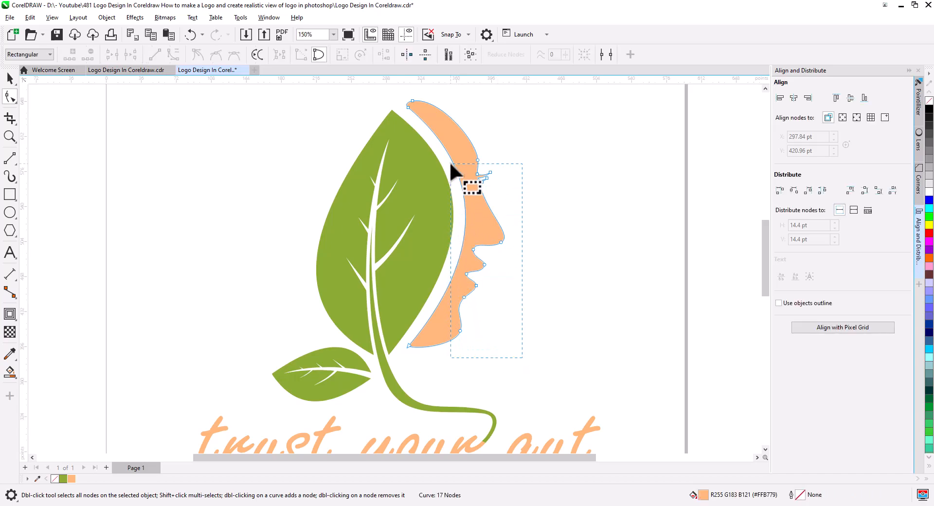
mouse_move(451, 166)
left_mouse_down()
mouse_move(448, 154)
mouse_move(453, 160)
left_mouse_up()
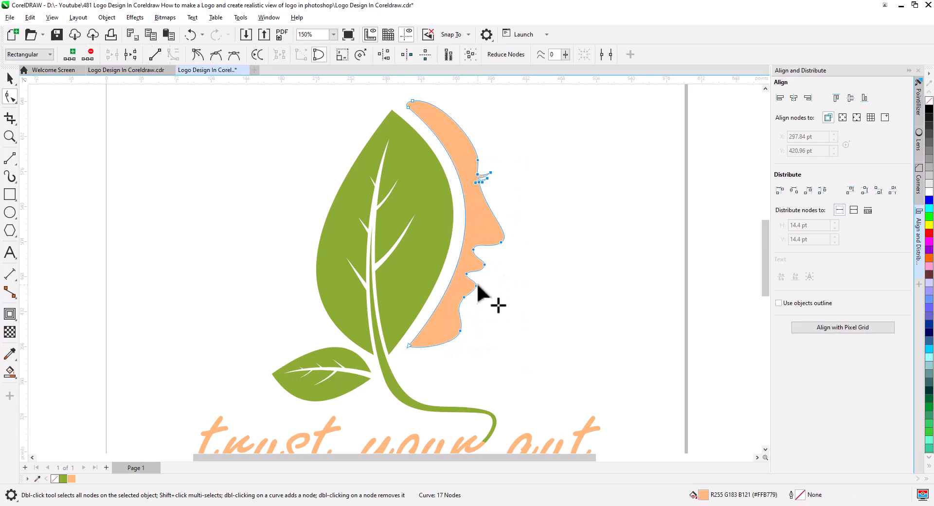
left_click_drag(477, 282, 476, 298)
left_click_drag(470, 364, 453, 335)
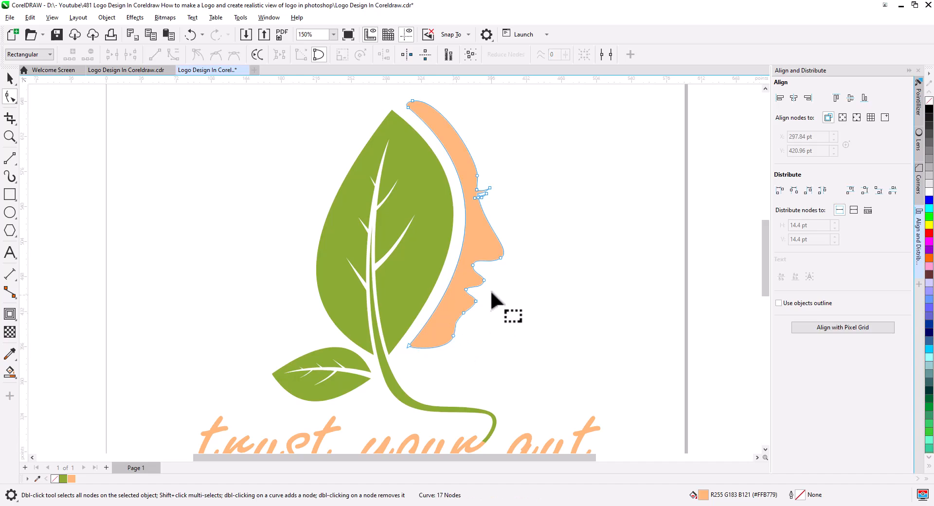
Step: Tilt the curve handle of the brow node above the eyelashes outward to round the lower forehead
left_click(478, 176)
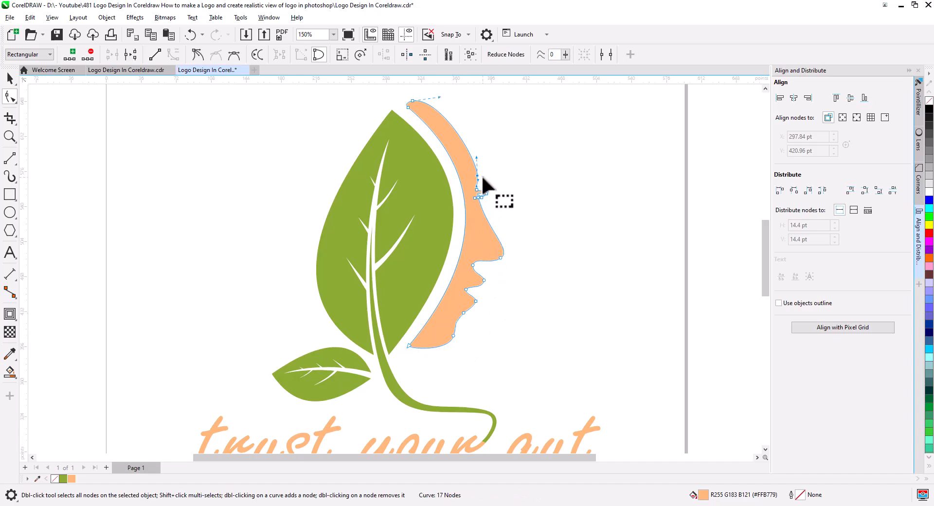
left_click_drag(477, 157, 481, 155)
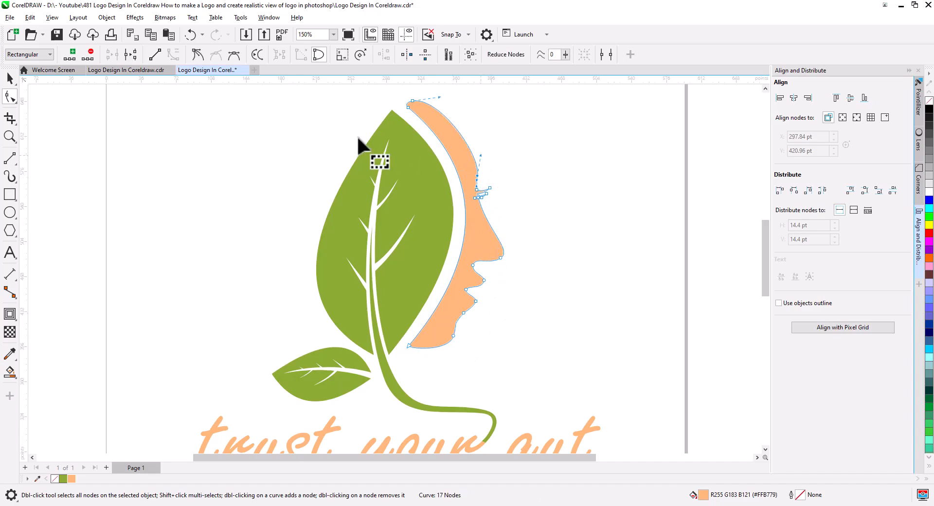
left_click(10, 79)
left_click(208, 238)
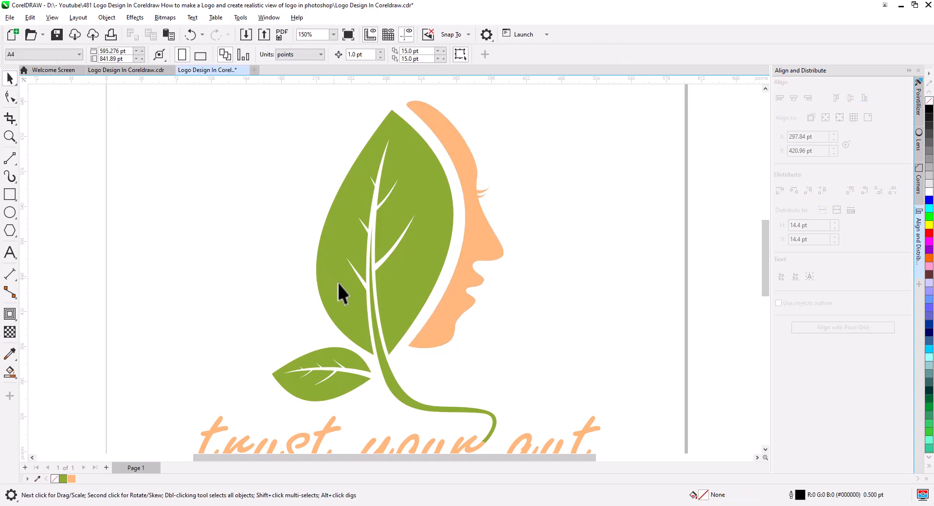
scroll(340, 292, "down", 1)
scroll(478, 328, "down", 1)
left_click_drag(491, 334, 528, 338)
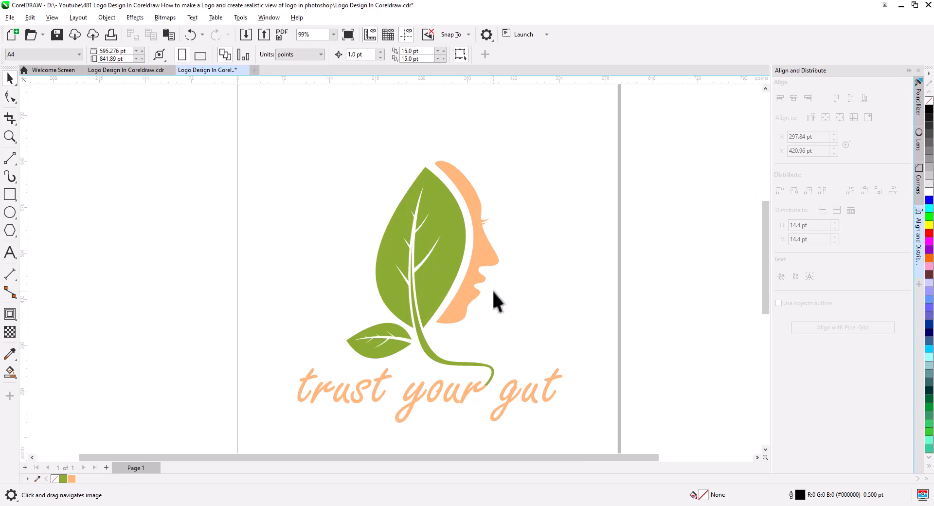
Step: Move the lip nodes slightly down and inward, and smooth the curve between the lower lip and the chin
scroll(486, 273, "up", 4)
left_click(482, 266)
scroll(484, 277, "up", 2)
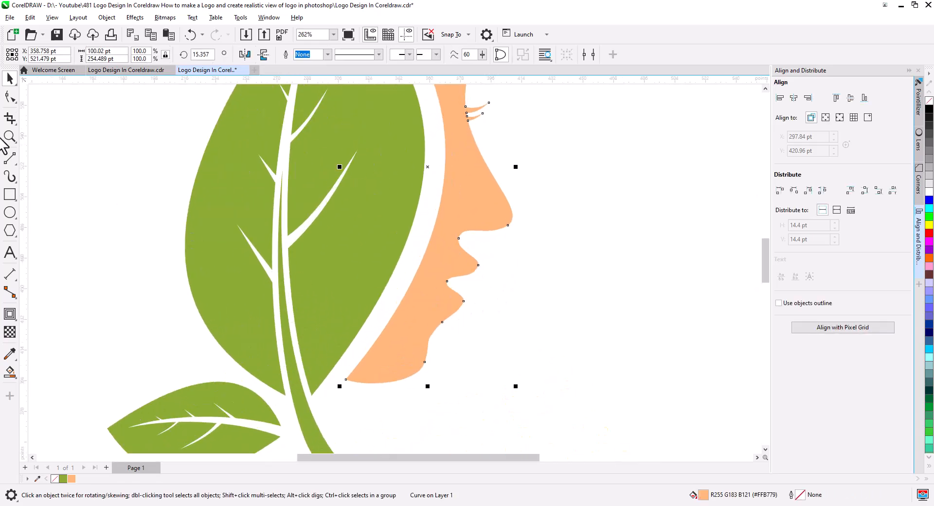
left_click(10, 96)
left_click_drag(495, 329, 451, 244)
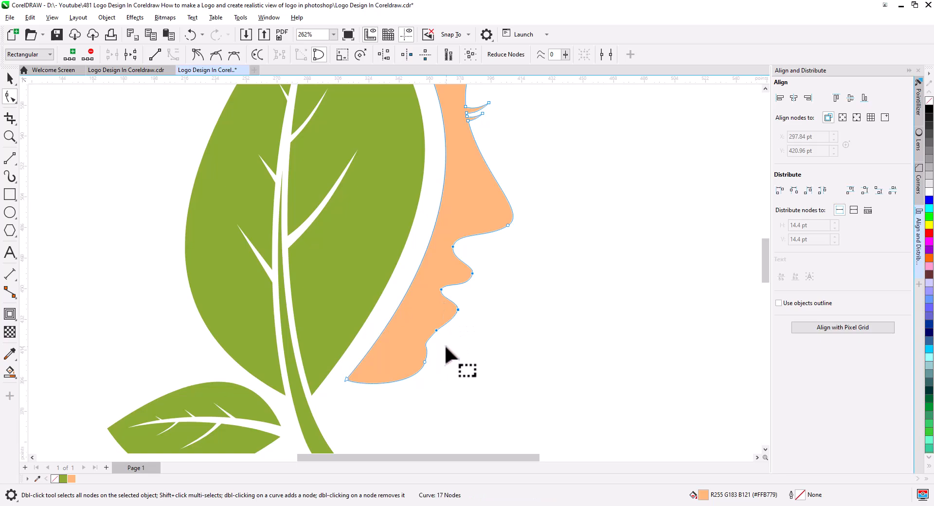
left_click(432, 359)
mouse_move(418, 348)
left_mouse_down()
mouse_move(426, 338)
mouse_move(431, 350)
left_mouse_up()
left_click(422, 316)
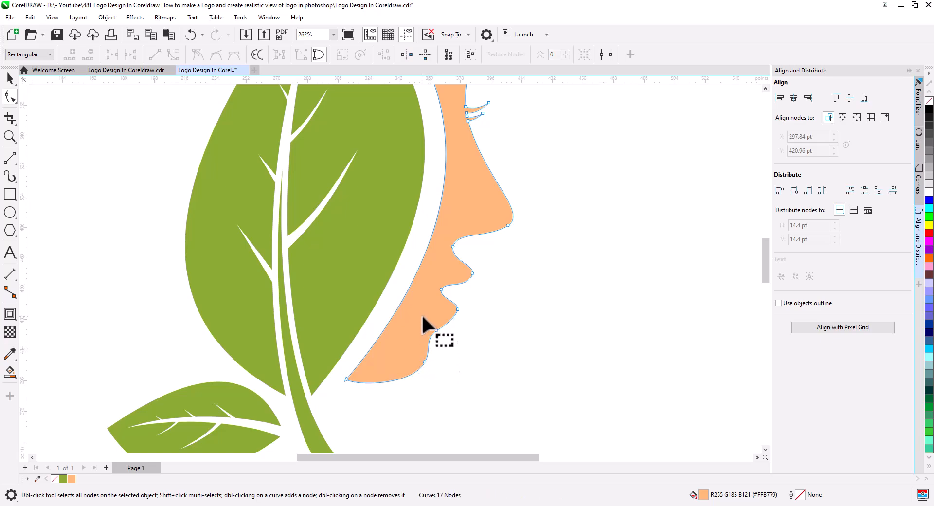
Step: Pull the upper lip's outermost node slightly inward to soften the lip
left_click_drag(472, 271, 467, 273)
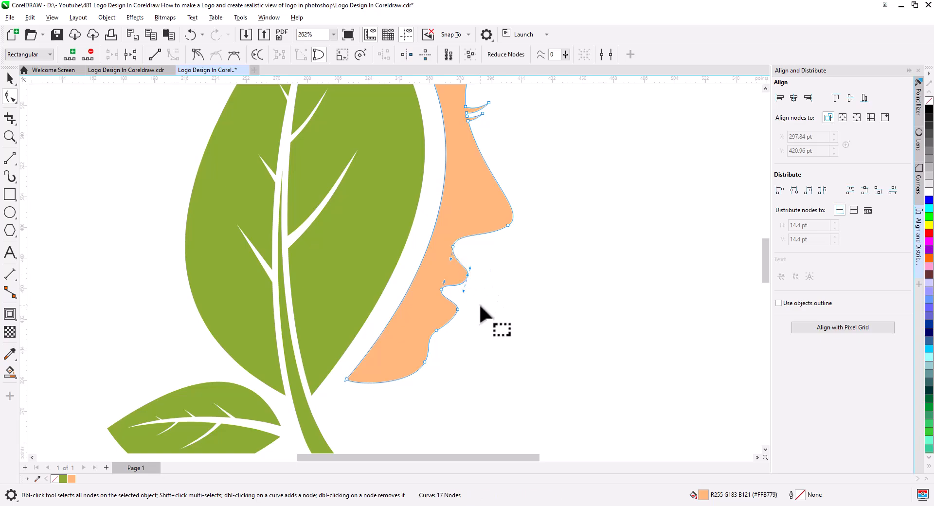
key("space")
scroll(440, 322, "down", 5)
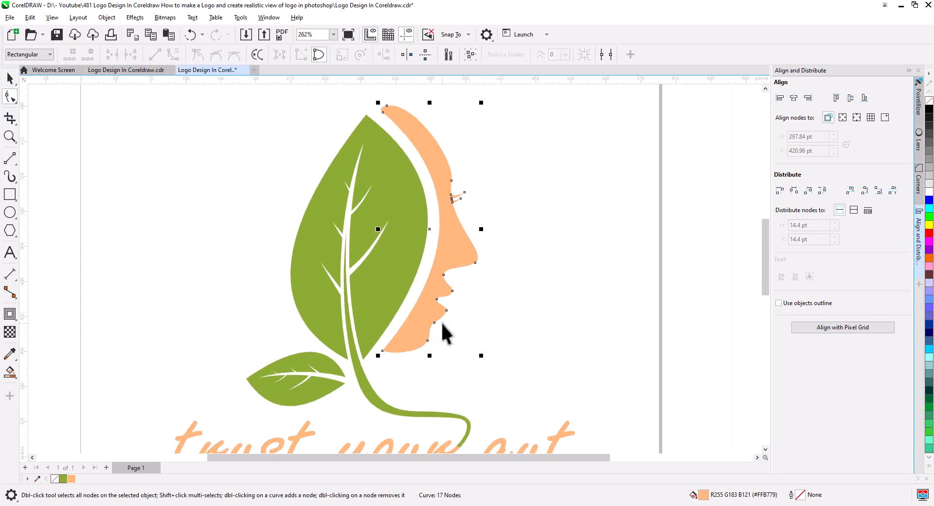
left_click(508, 330)
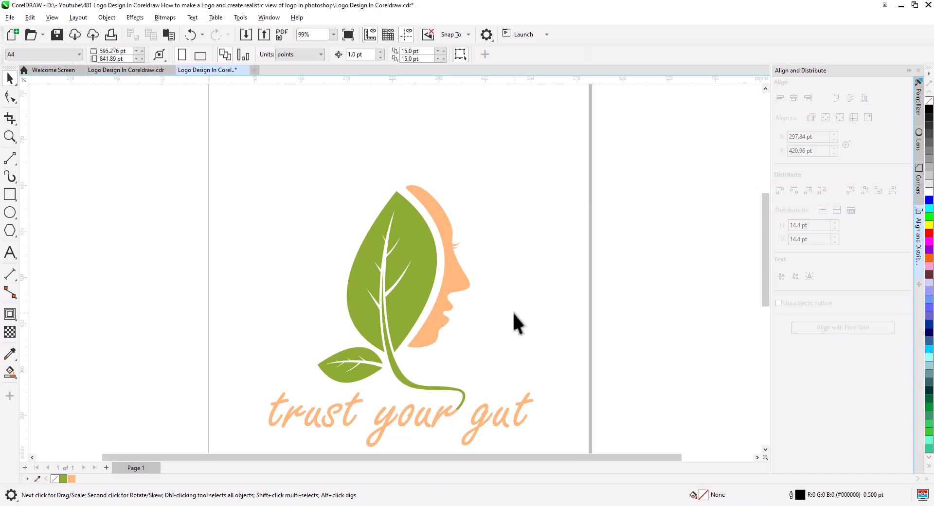
left_click_drag(511, 337, 549, 298)
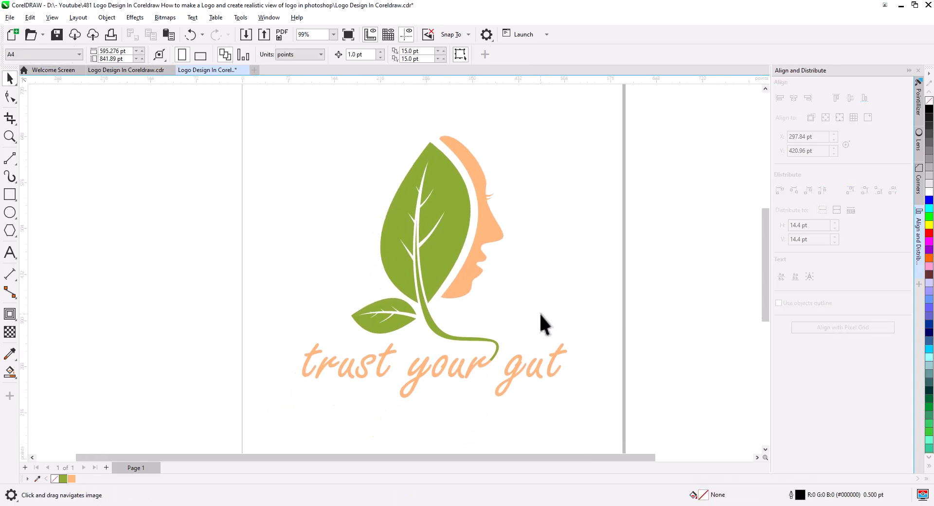
left_click_drag(237, 117, 238, 118)
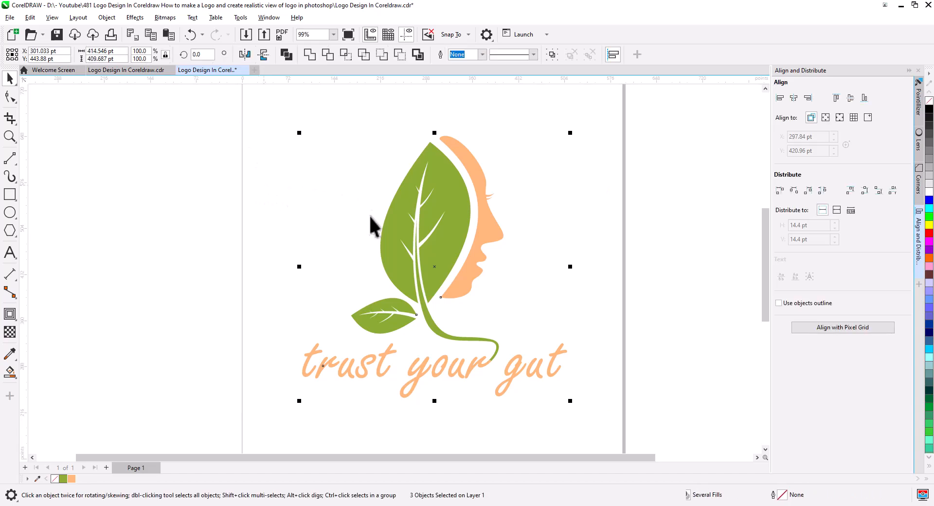
Step: Add a node midway along the forehead, delete the rounded top node and reshape the face's upper end into a narrow tip
left_click(500, 184)
scroll(463, 160, "up", 5)
left_click_drag(462, 161, 417, 233)
left_click(418, 234)
left_click(10, 98)
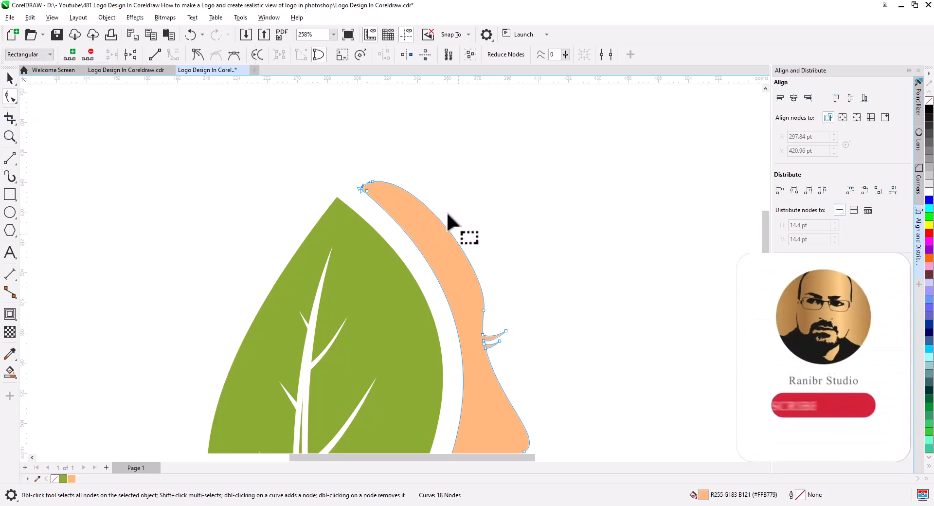
double_click(461, 249)
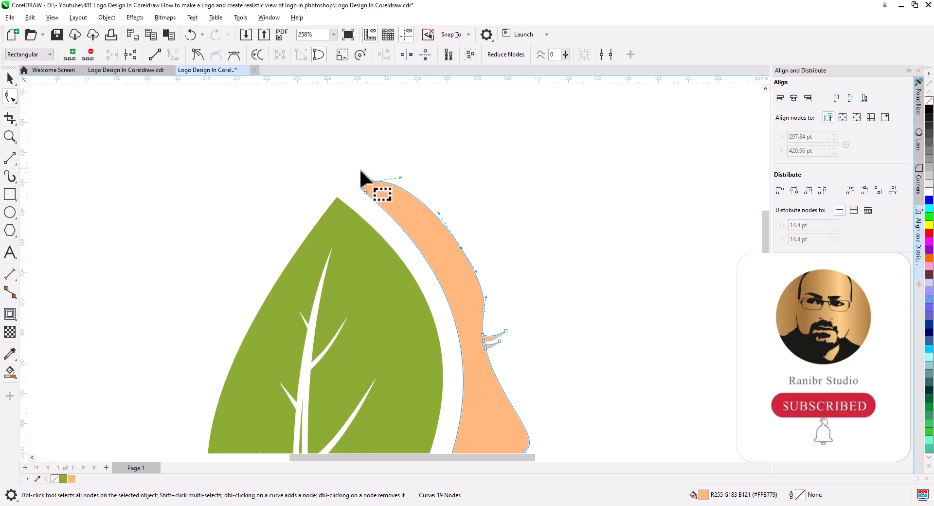
left_click_drag(353, 169, 377, 191)
key("Delete")
left_click_drag(374, 152, 410, 196)
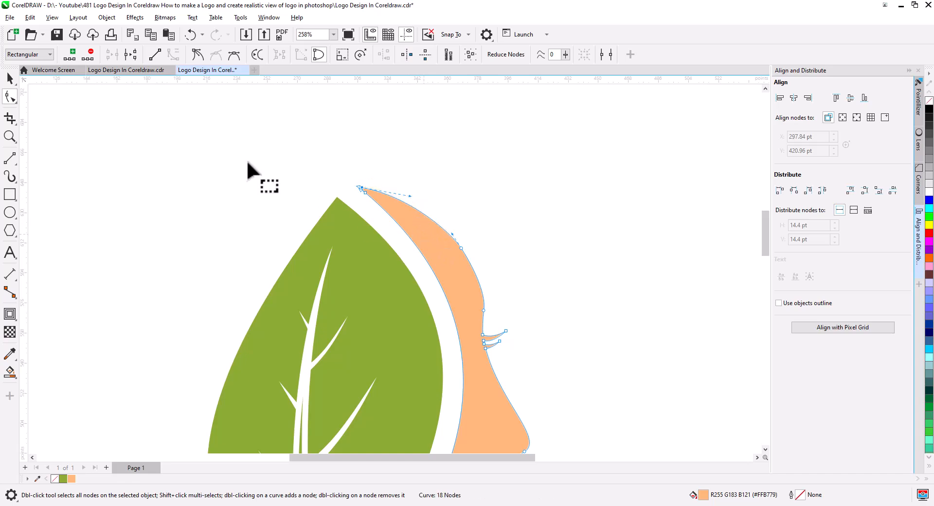
left_click(10, 78)
left_click(251, 230)
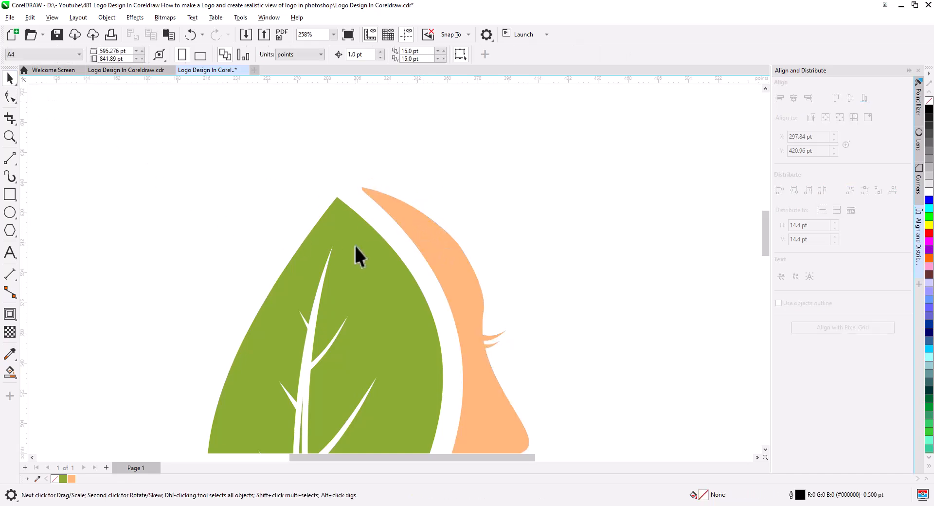
scroll(449, 288, "down", 4)
left_click_drag(476, 352, 486, 248)
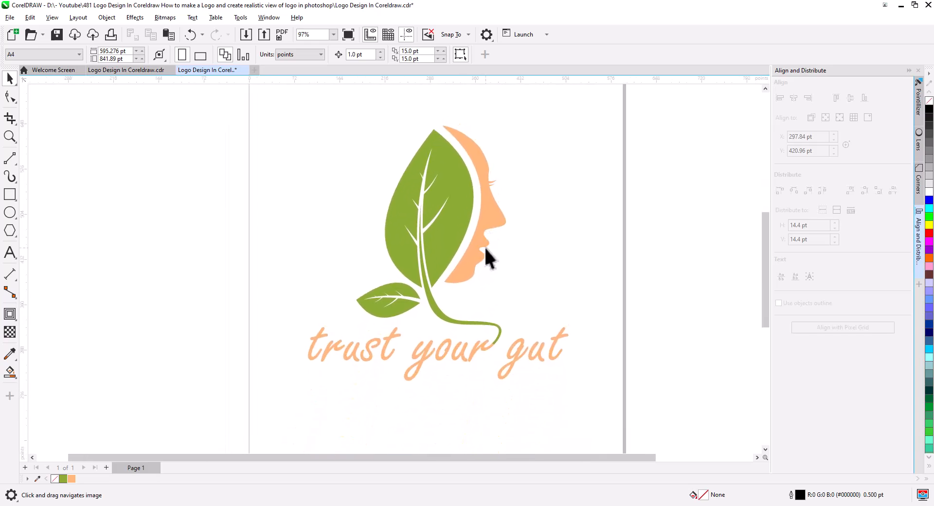
Step: Save the document and export the selected logo as a 300 dpi RGB TIFF with transparent background, overwriting 11.tif in the 00 folder
key("ctrl+s")
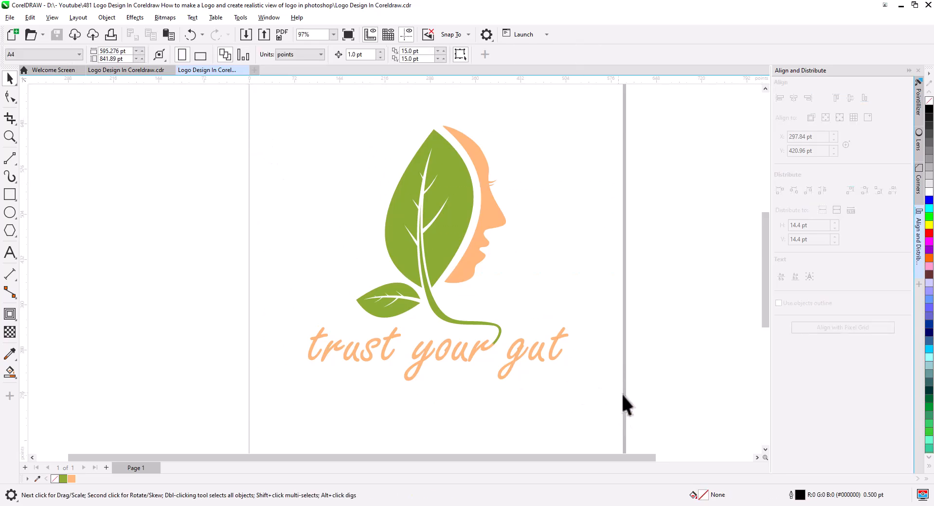
left_click(264, 35)
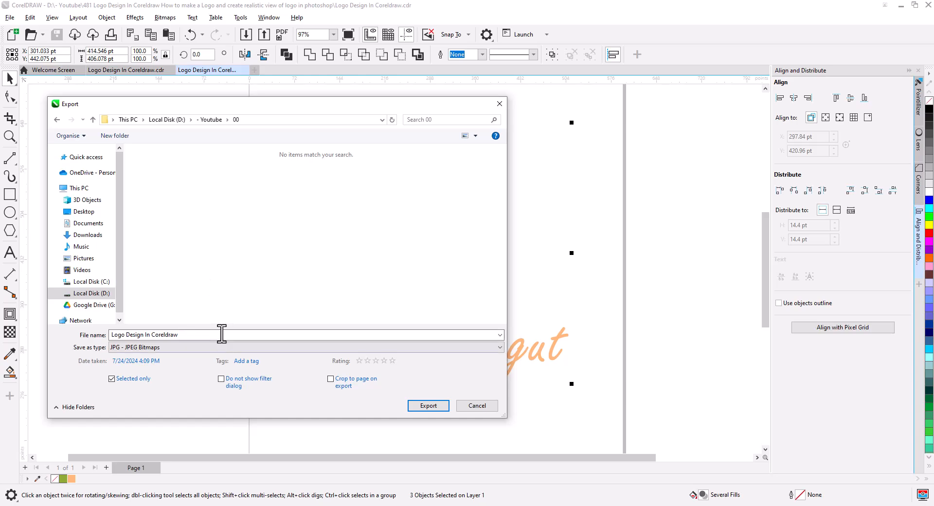
left_click(210, 348)
left_click(168, 430)
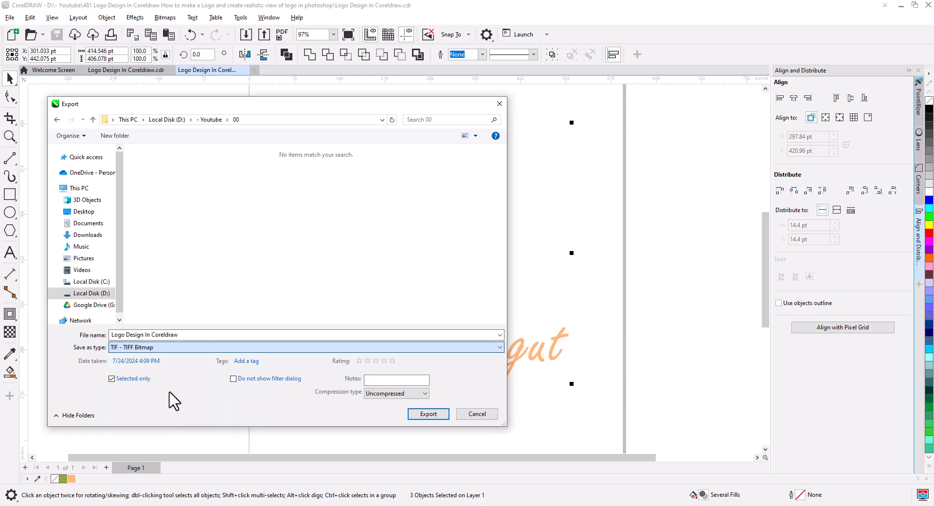
left_click(164, 191)
double_click(164, 191)
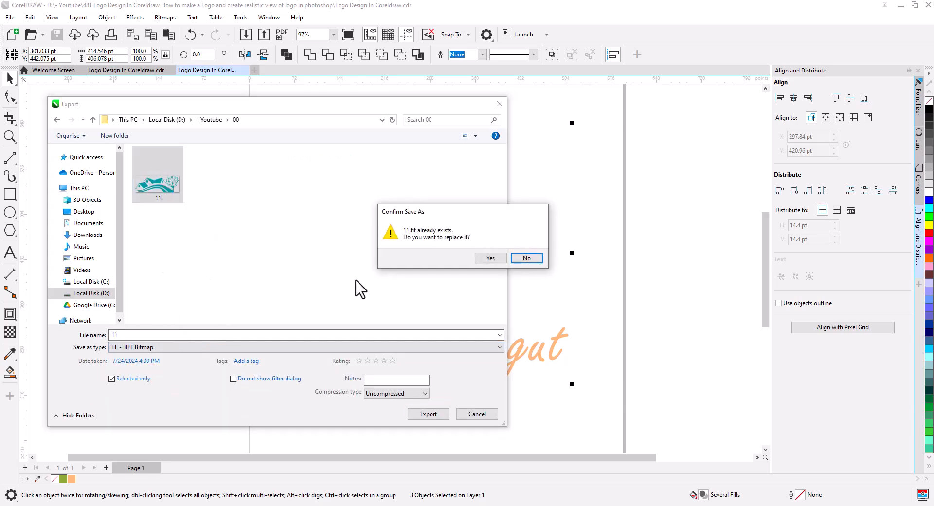
left_click(490, 260)
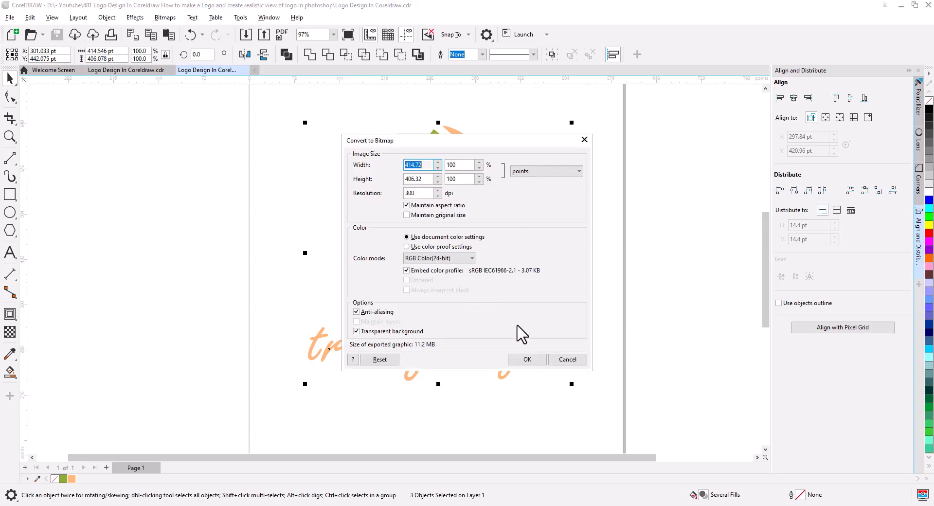
left_click(529, 360)
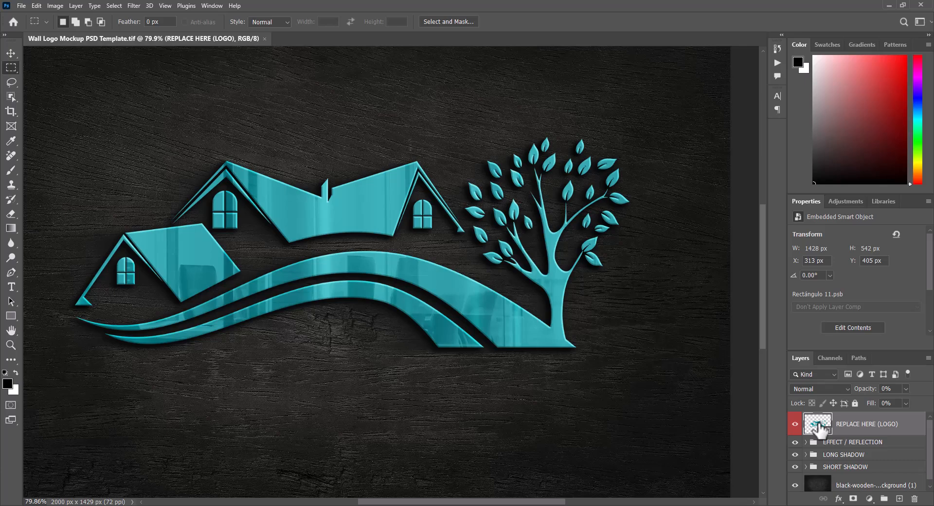
Step: In Photoshop's wall logo mockup, open the REPLACE HERE (LOGO) smart object's contents and place 11.tif as an embedded file
double_click(819, 426)
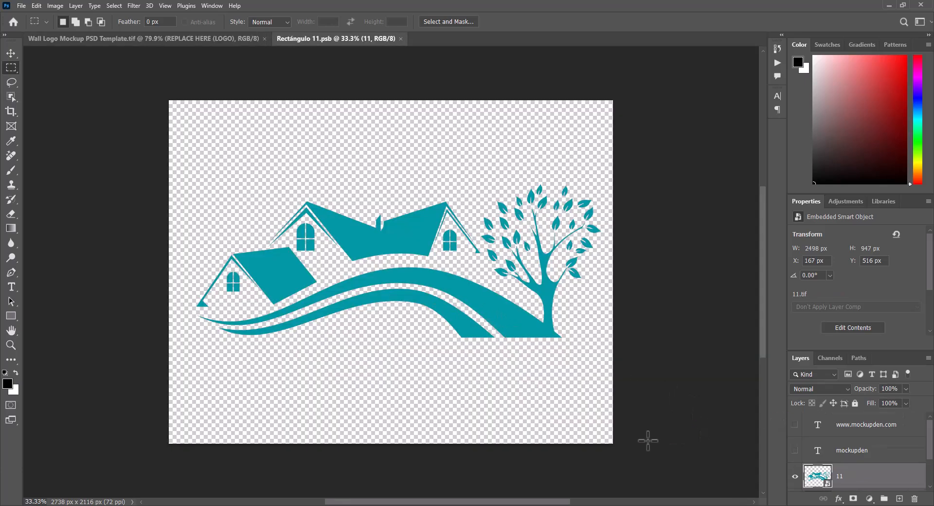
left_click(23, 8)
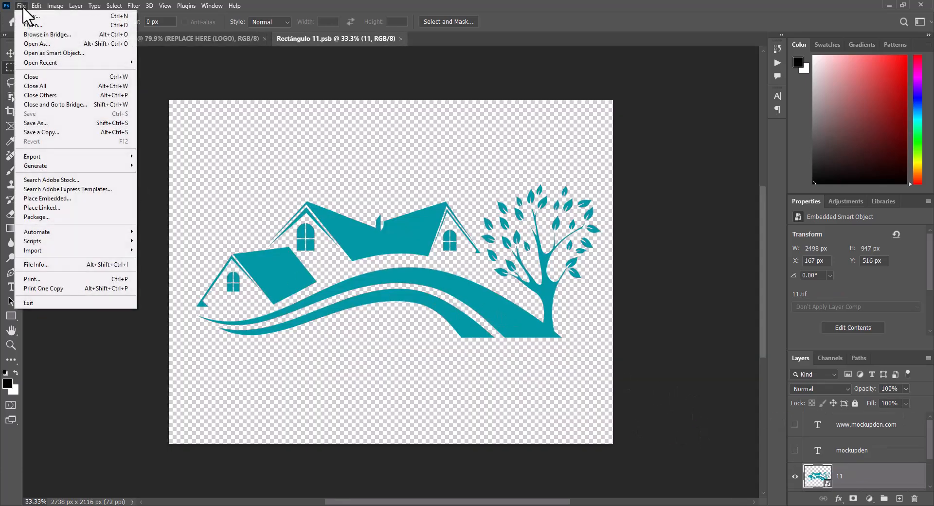
left_click(74, 198)
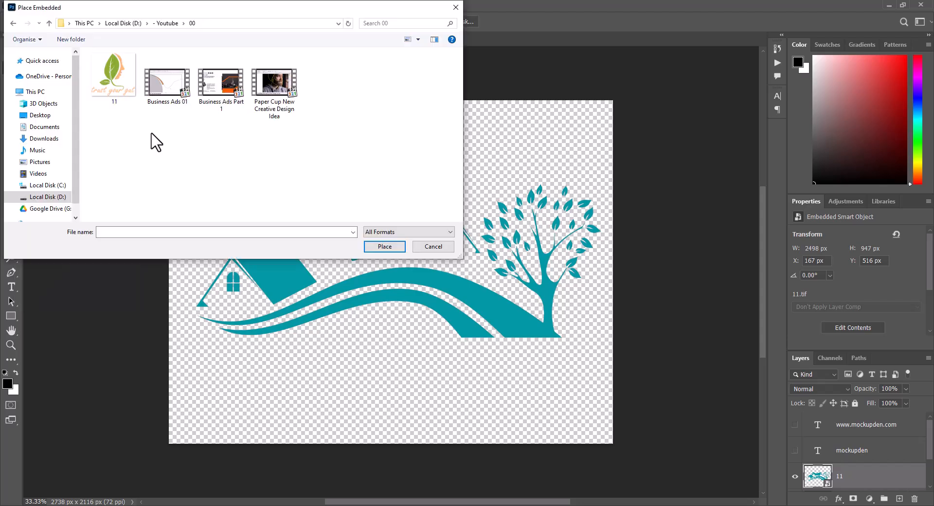
double_click(122, 88)
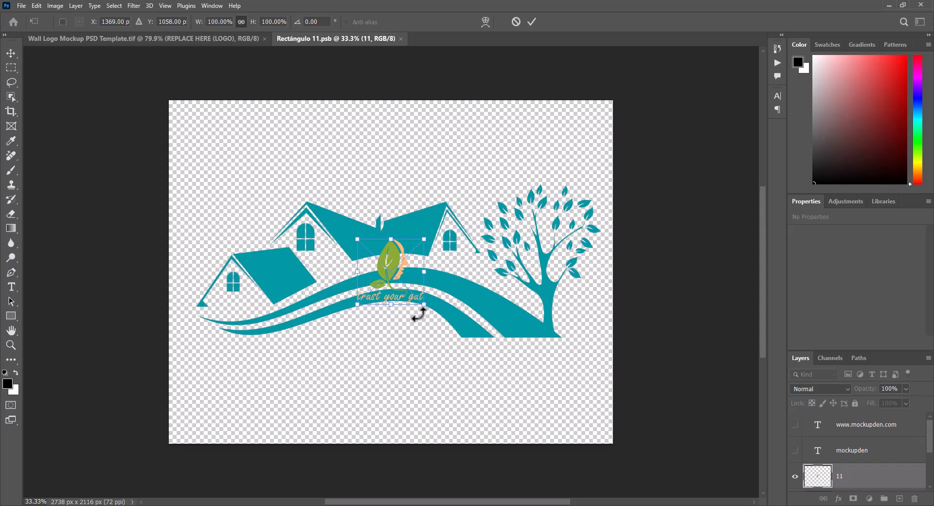
Step: Scale the placed leaf-and-face logo proportionally to about 468% and centre it on the canvas
left_click_drag(424, 304, 616, 492)
left_click_drag(486, 357, 337, 221)
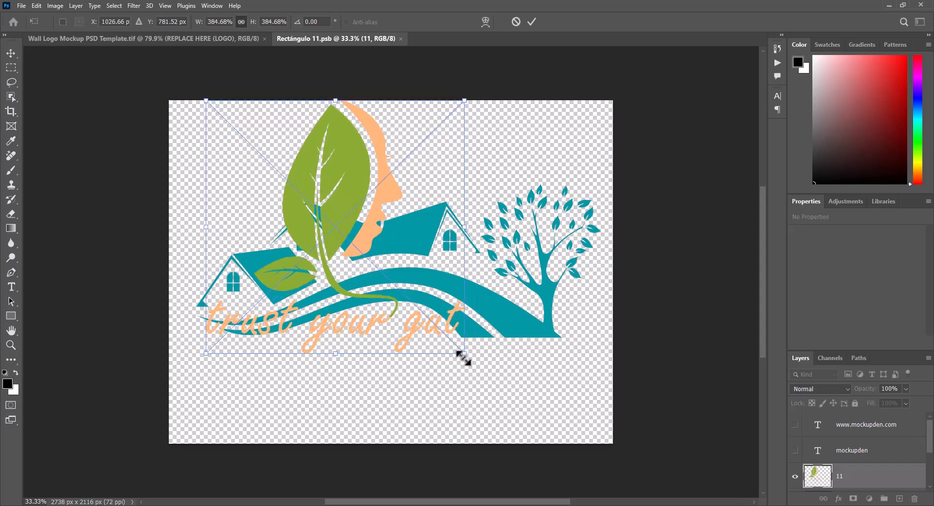
left_click_drag(463, 359, 521, 412)
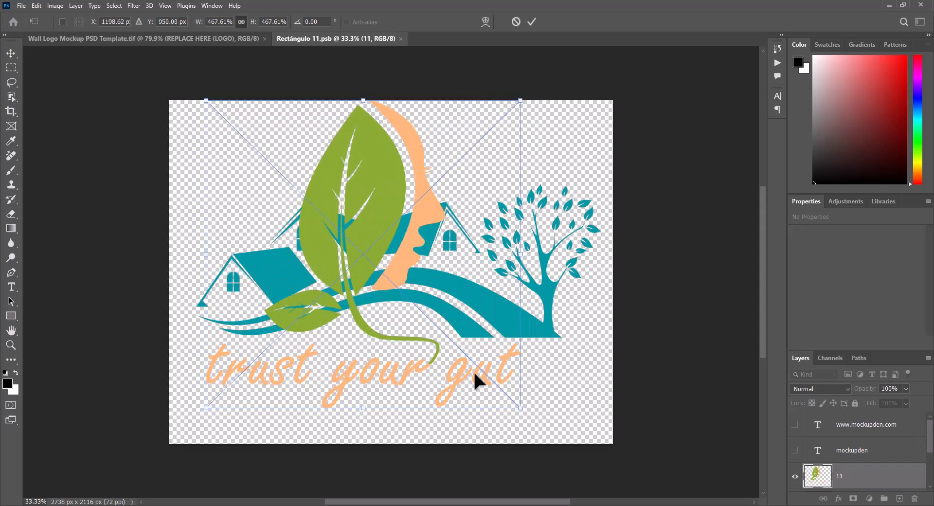
left_click_drag(401, 280, 427, 288)
key("Return")
key("m")
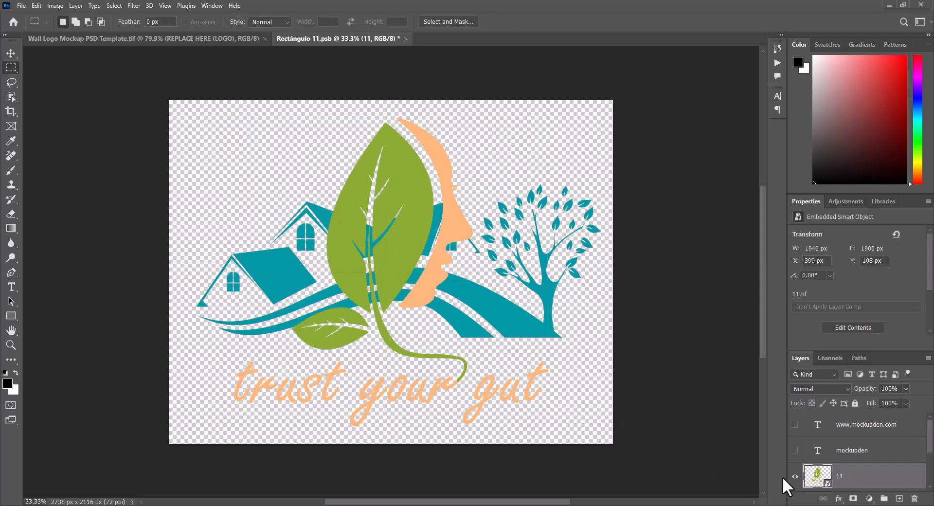
Step: Hide the old teal house logo layer, and close the smart object document with its changes saved
scroll(798, 475, "down", 2)
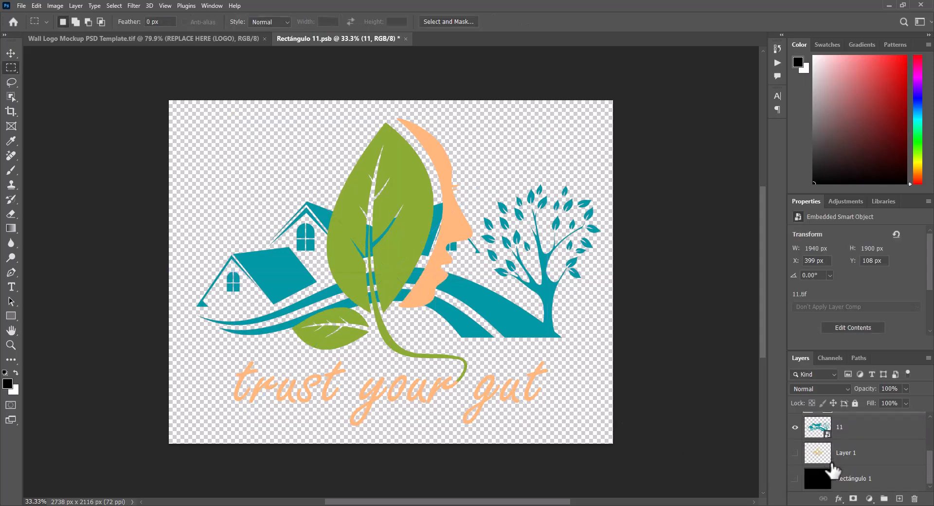
left_click(795, 427)
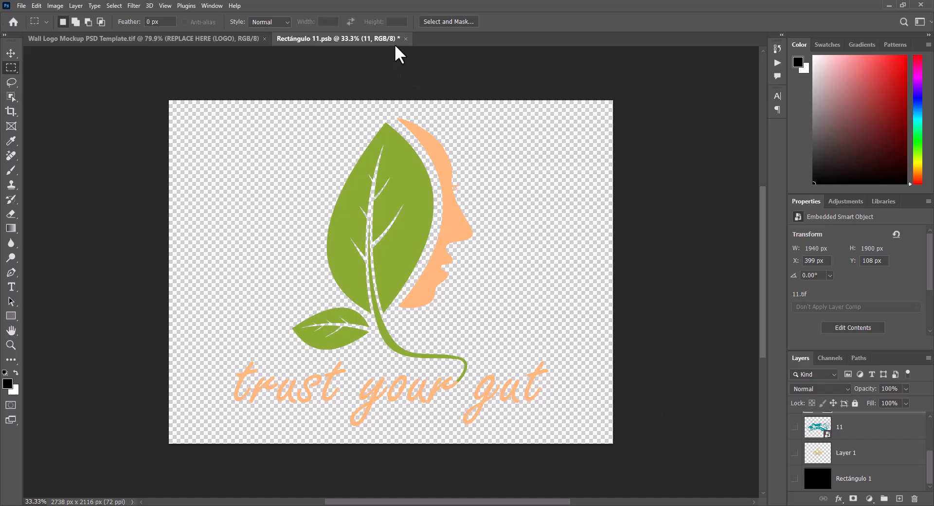
left_click(406, 39)
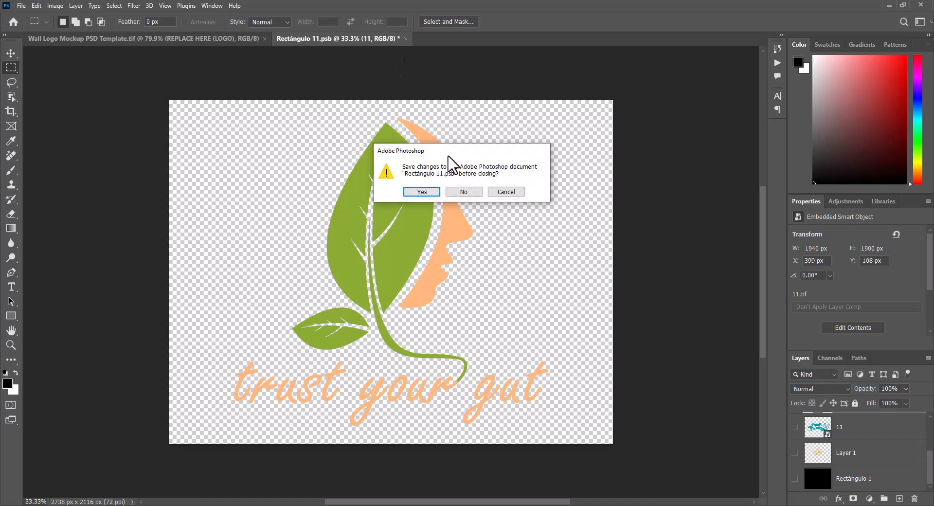
left_click(423, 191)
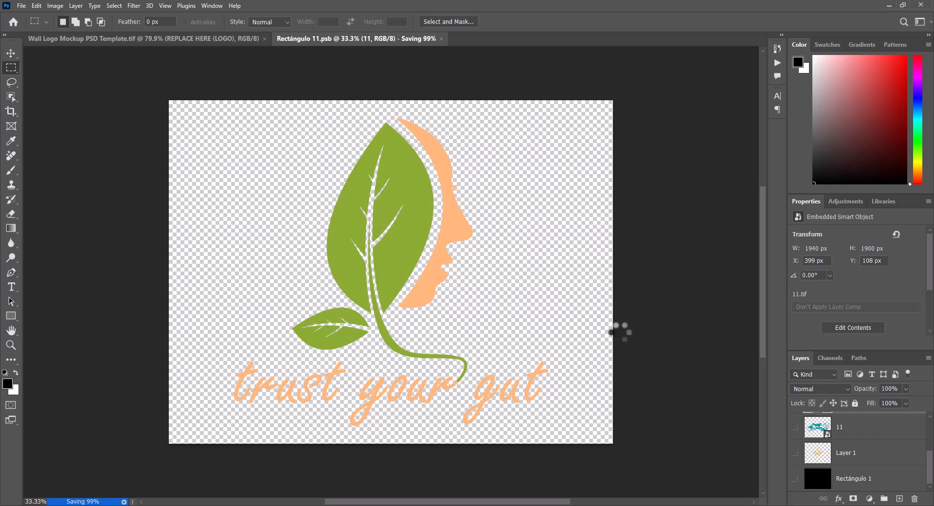